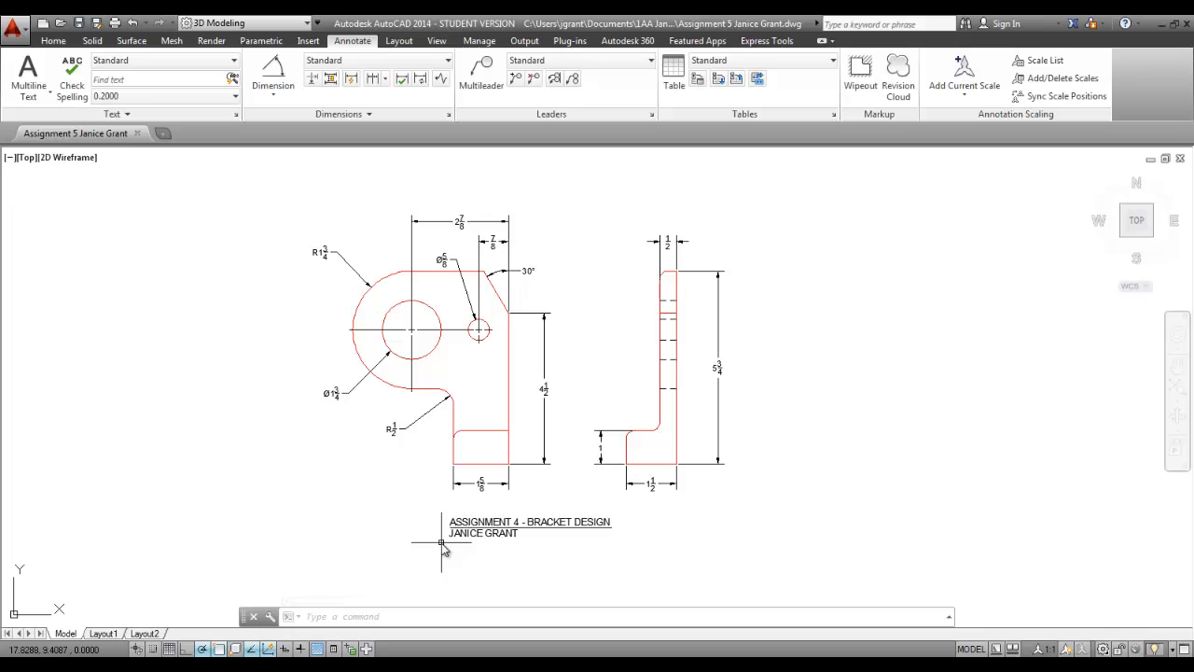
# - Choose the 3D Modeling workspace
pyautogui.click(54, 42)
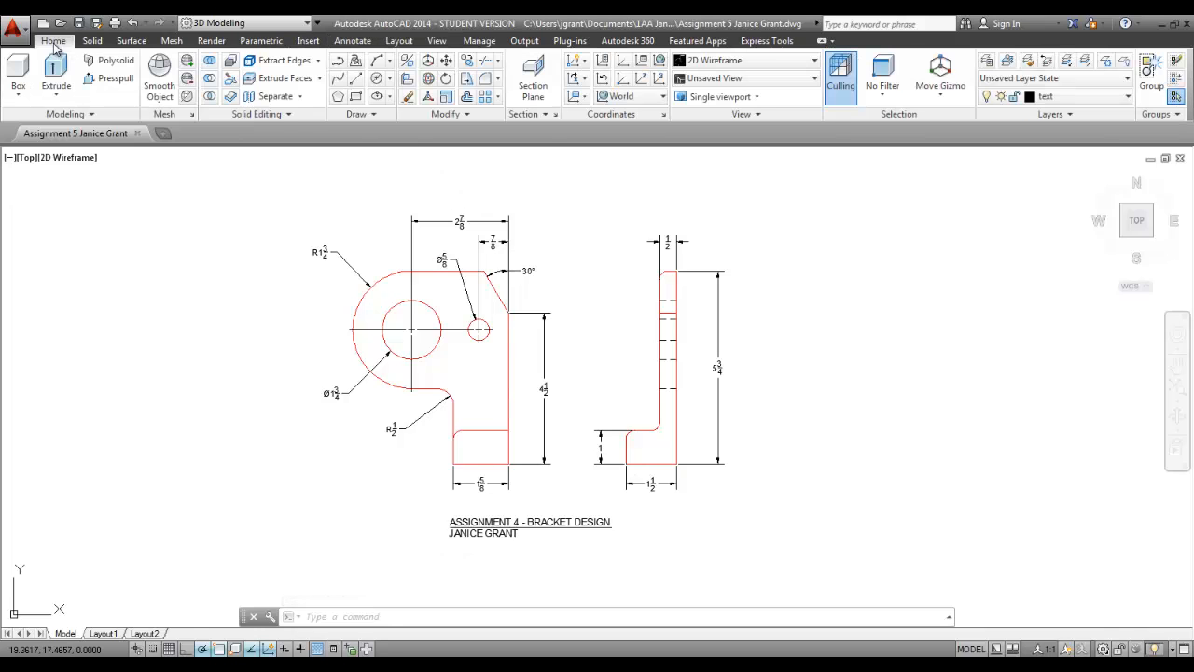
pyautogui.click(272, 27)
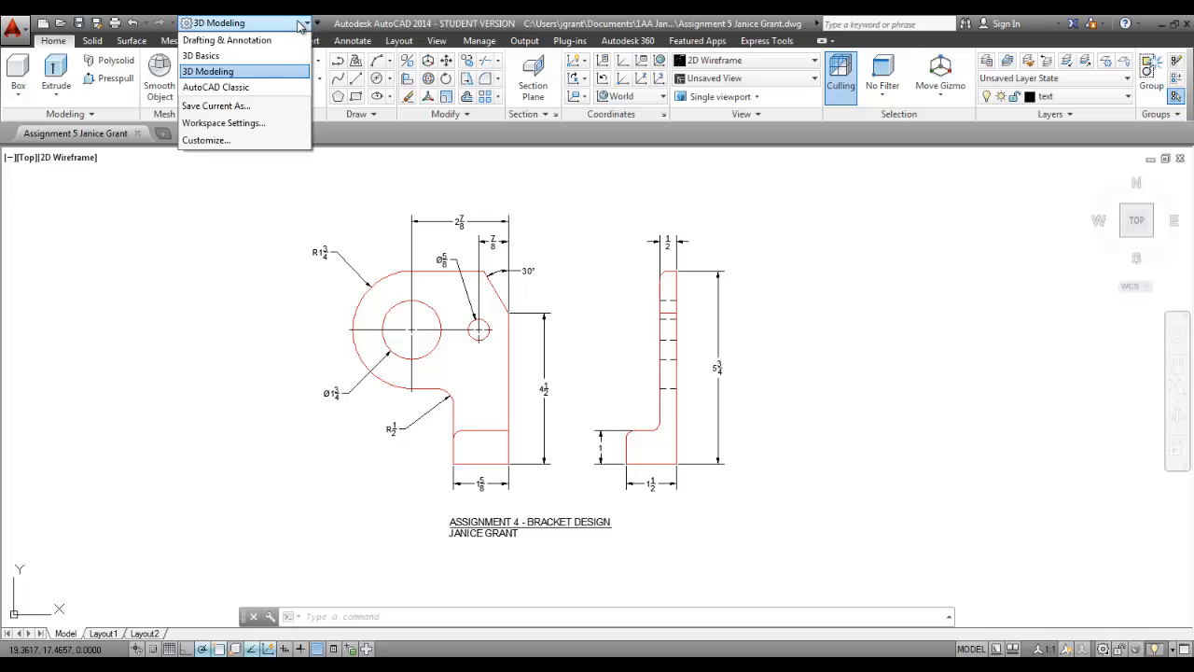
pyautogui.click(215, 71)
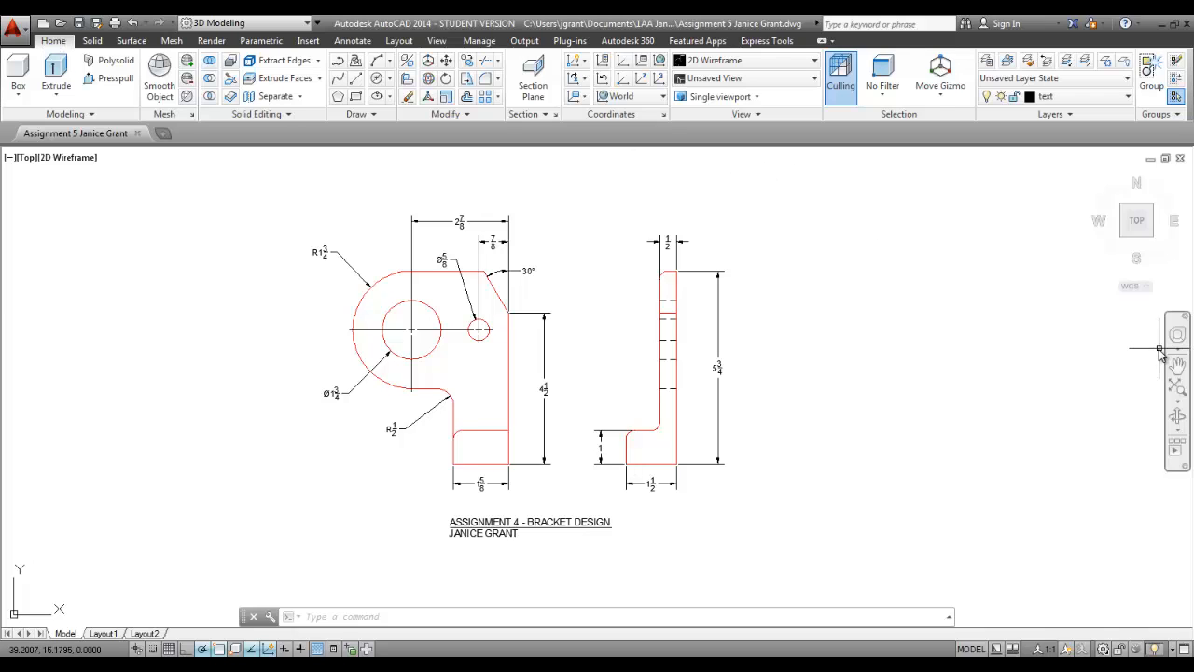
# - Switch the bracket drawing to the SE Isometric view
pyautogui.click(1151, 236)
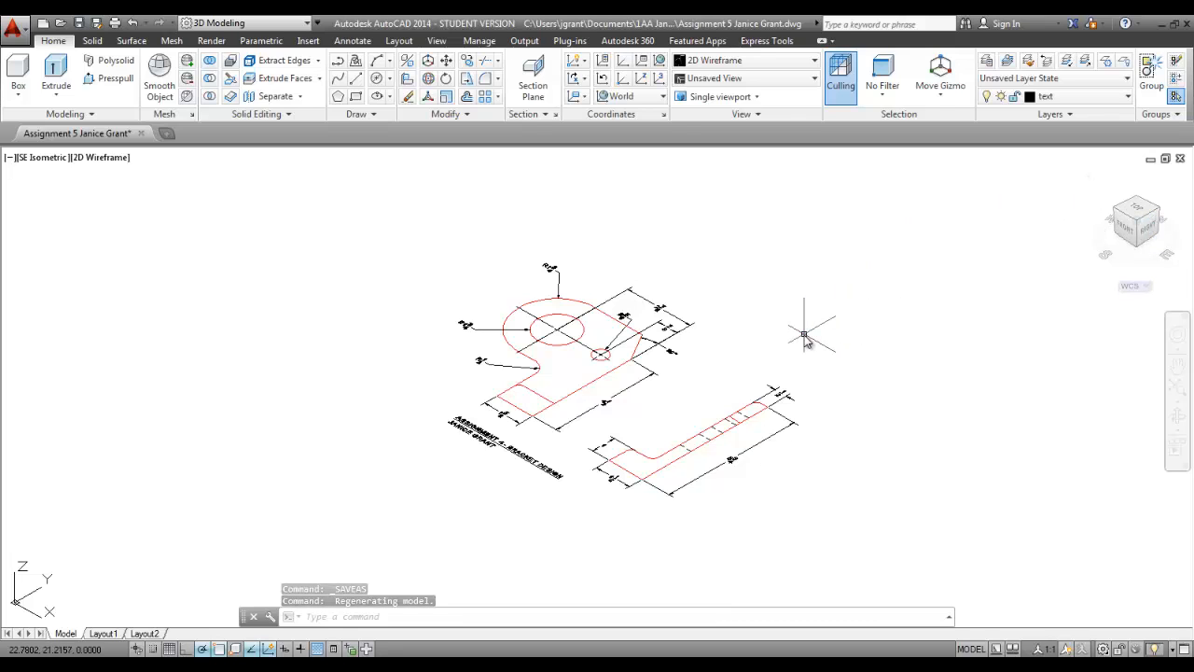
pyautogui.scroll(2, 806, 333)
pyautogui.moveTo(777, 348); pyautogui.dragTo(882, 348, button='middle')
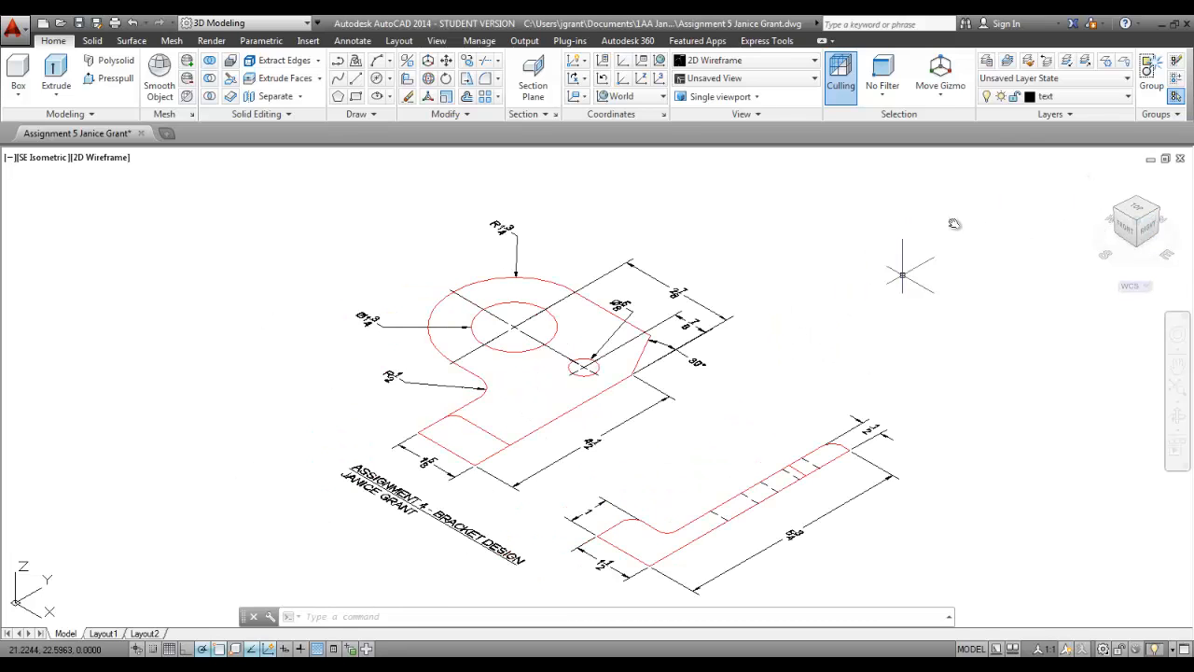
# - Make the 3d model layer current and freeze the dimensions layer
pyautogui.click(1126, 100)
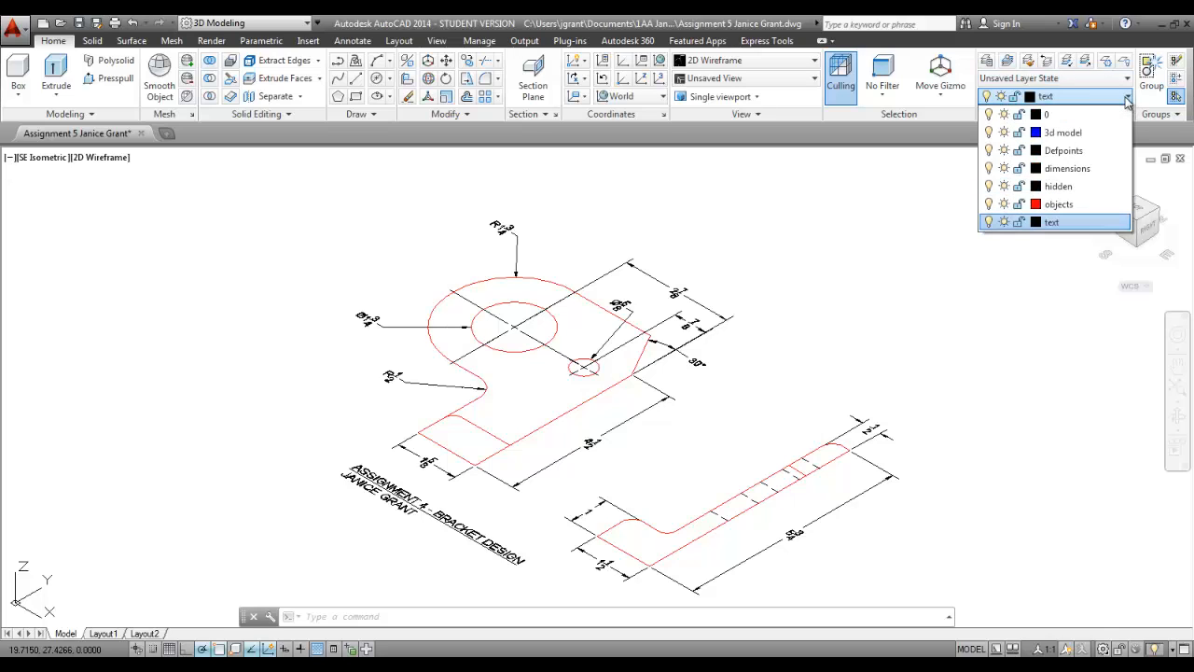
pyautogui.click(1080, 136)
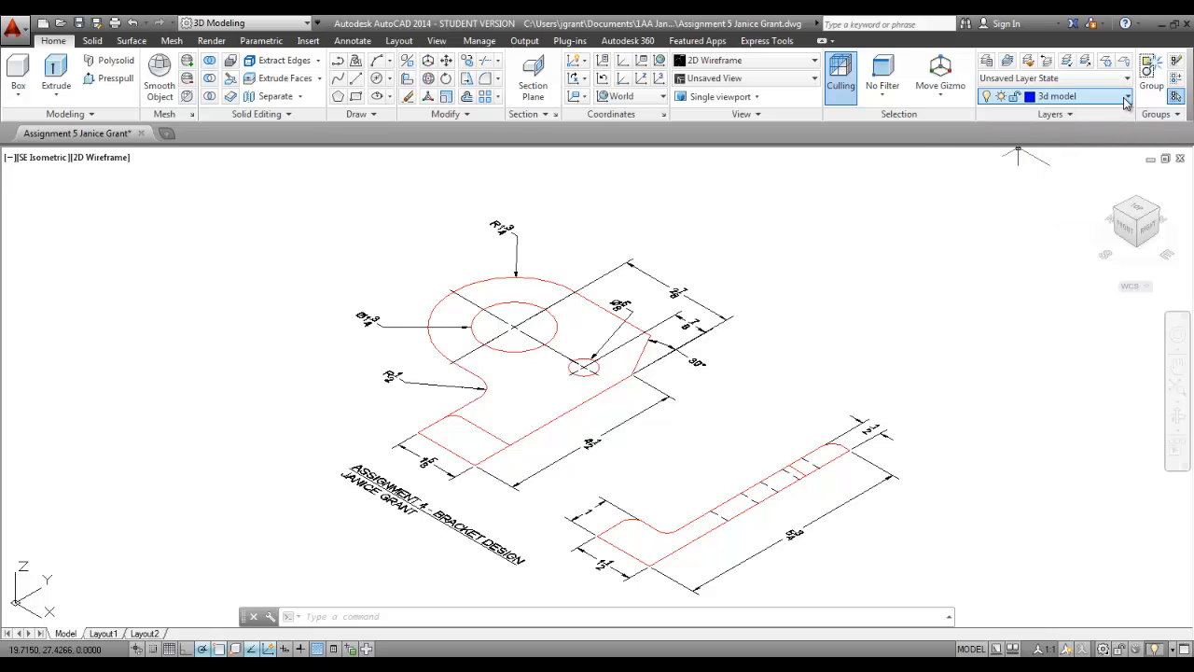
pyautogui.click(1125, 99)
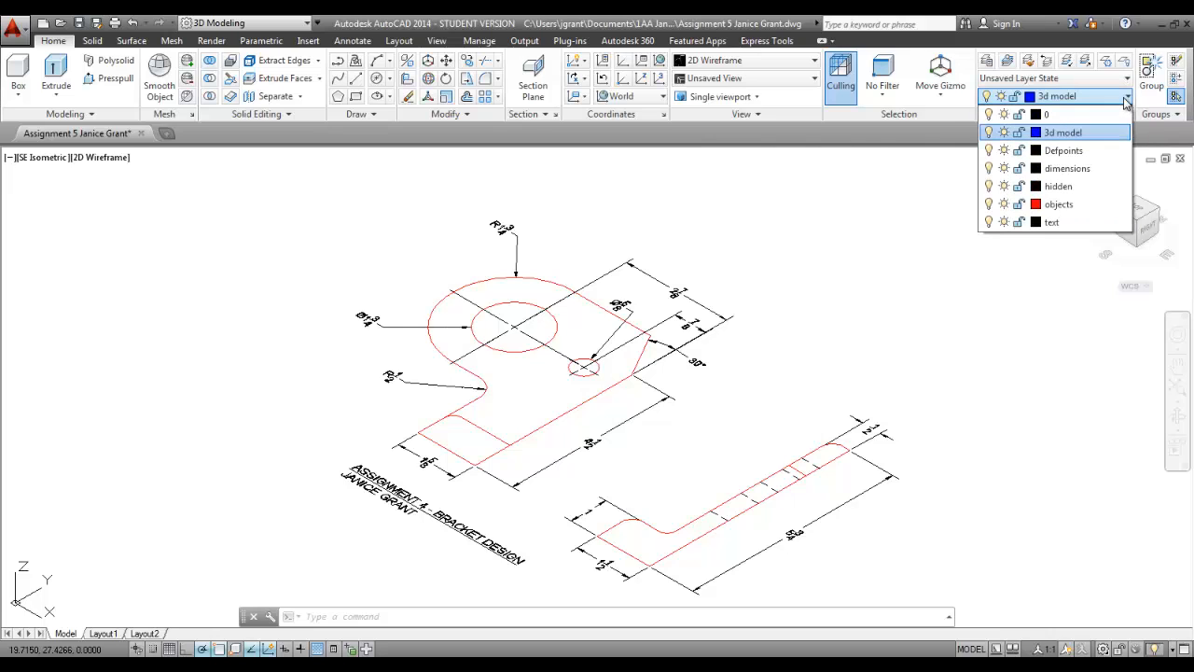
pyautogui.click(1004, 169)
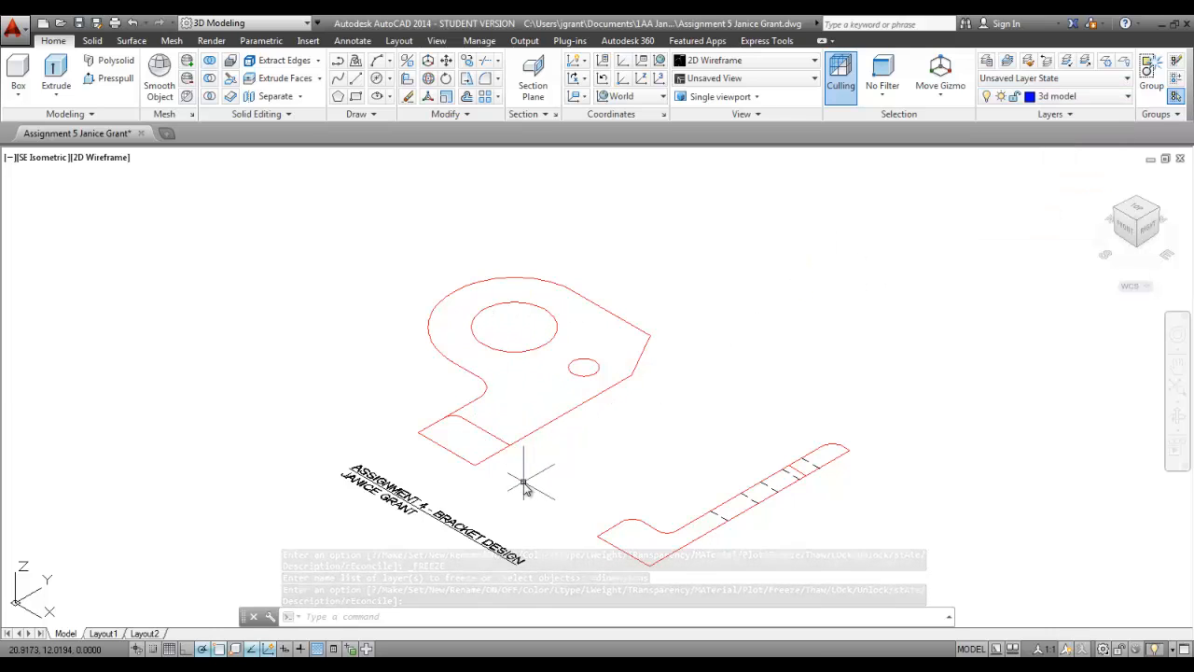
# - Erase the small fillet arc at the end of the line across the bracket's base in the front view
pyautogui.moveTo(524, 483); pyautogui.dragTo(517, 459, button='middle')
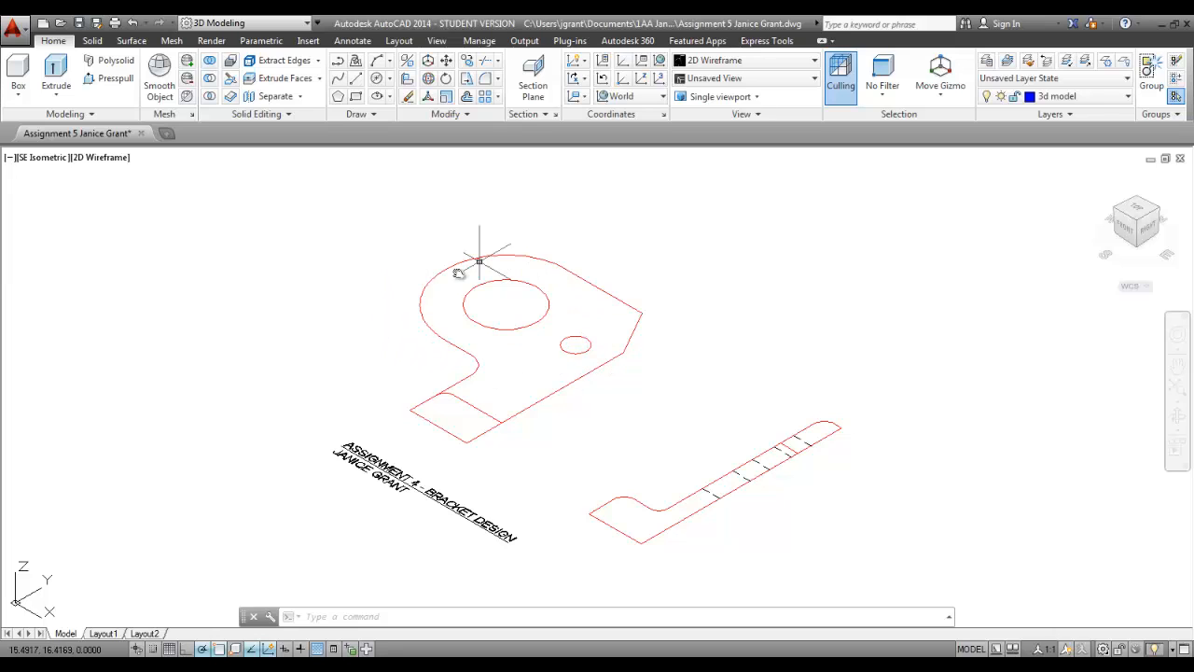
pyautogui.scroll(4, 446, 420)
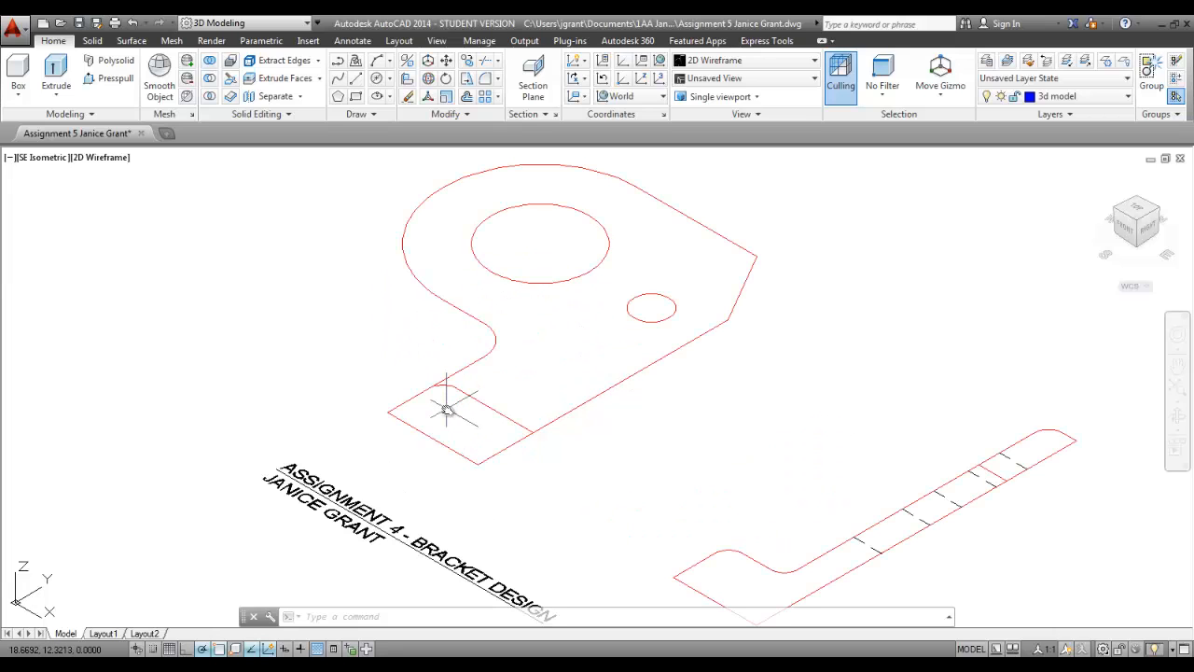
pyautogui.moveTo(446, 426); pyautogui.dragTo(461, 489, button='middle')
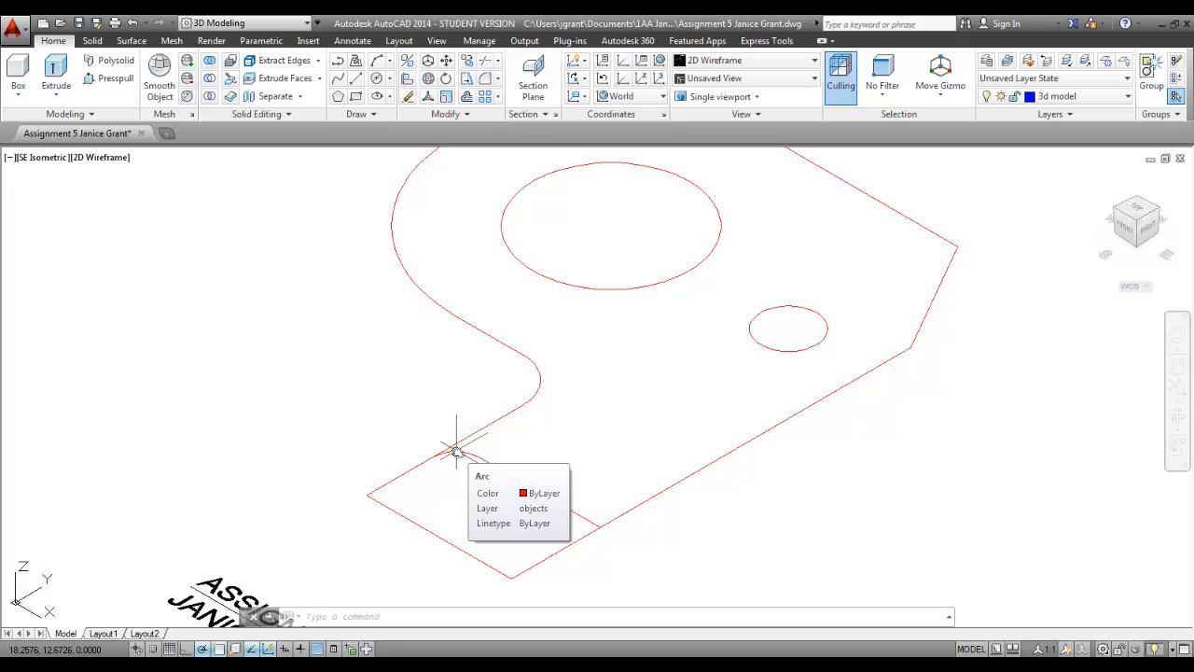
pyautogui.click(456, 452)
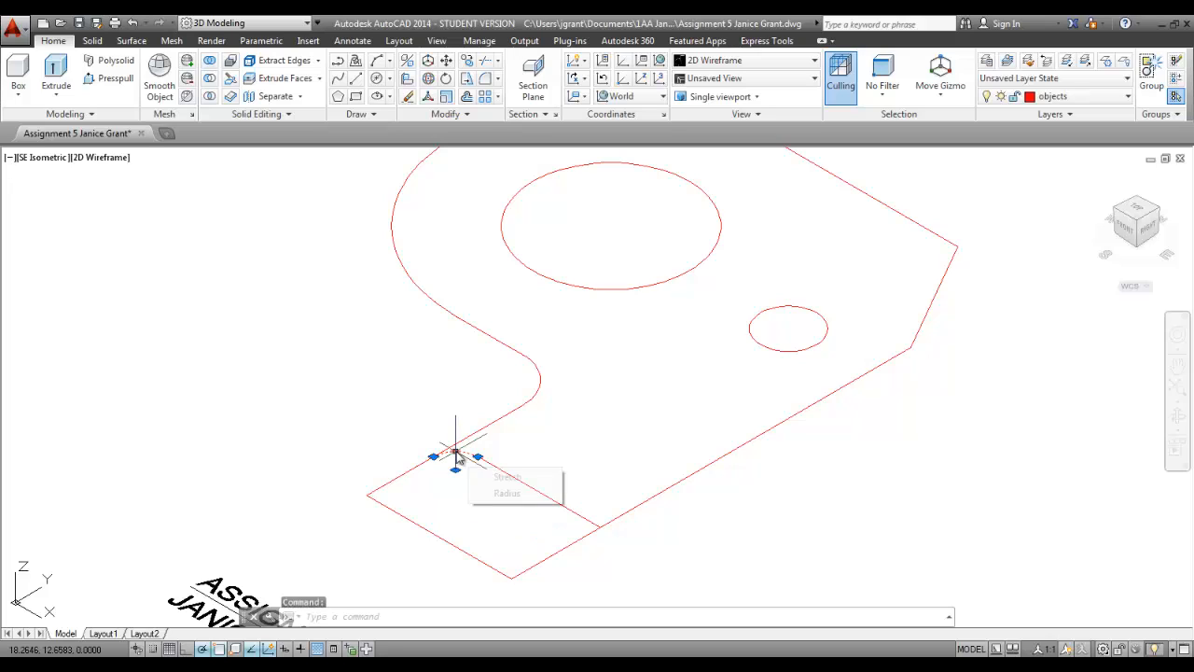
pyautogui.click(409, 97)
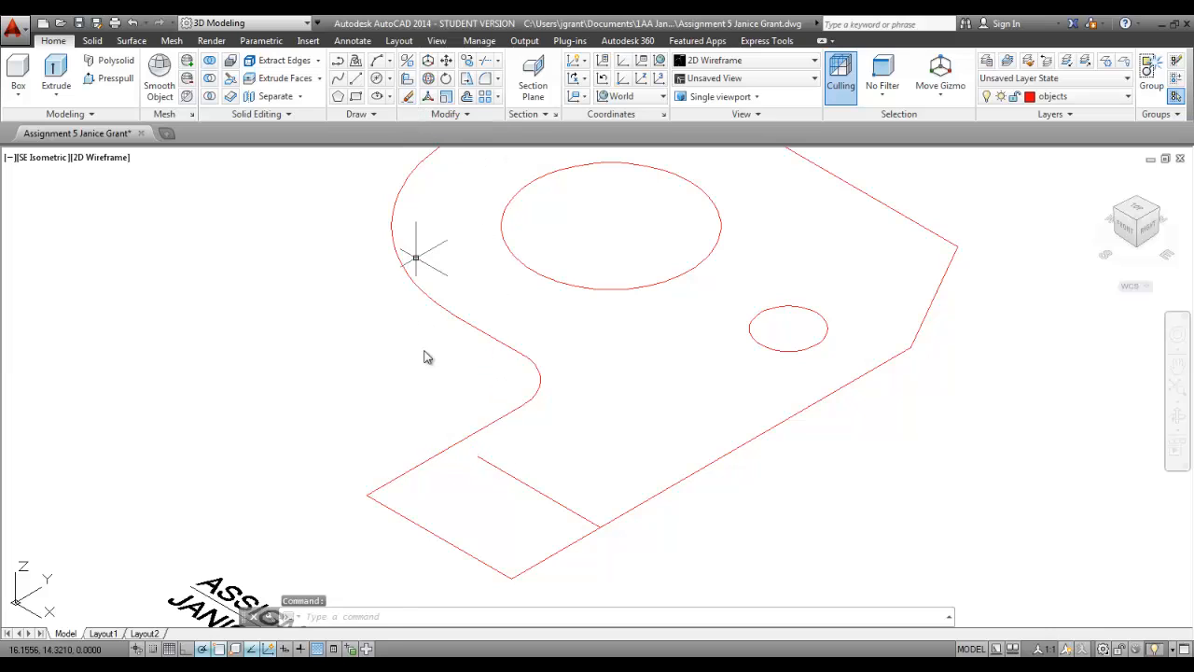
# - Stretch the free end of the base's dividing line to meet the bracket outline, closing the base rectangle
pyautogui.click(488, 466)
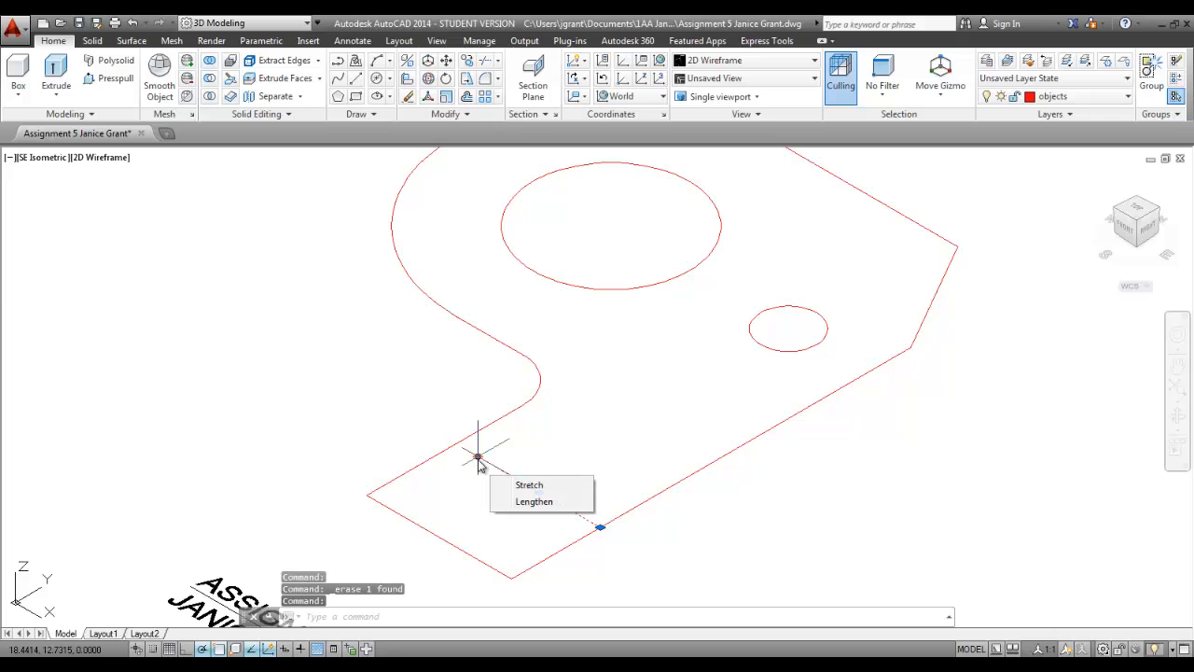
pyautogui.click(478, 458)
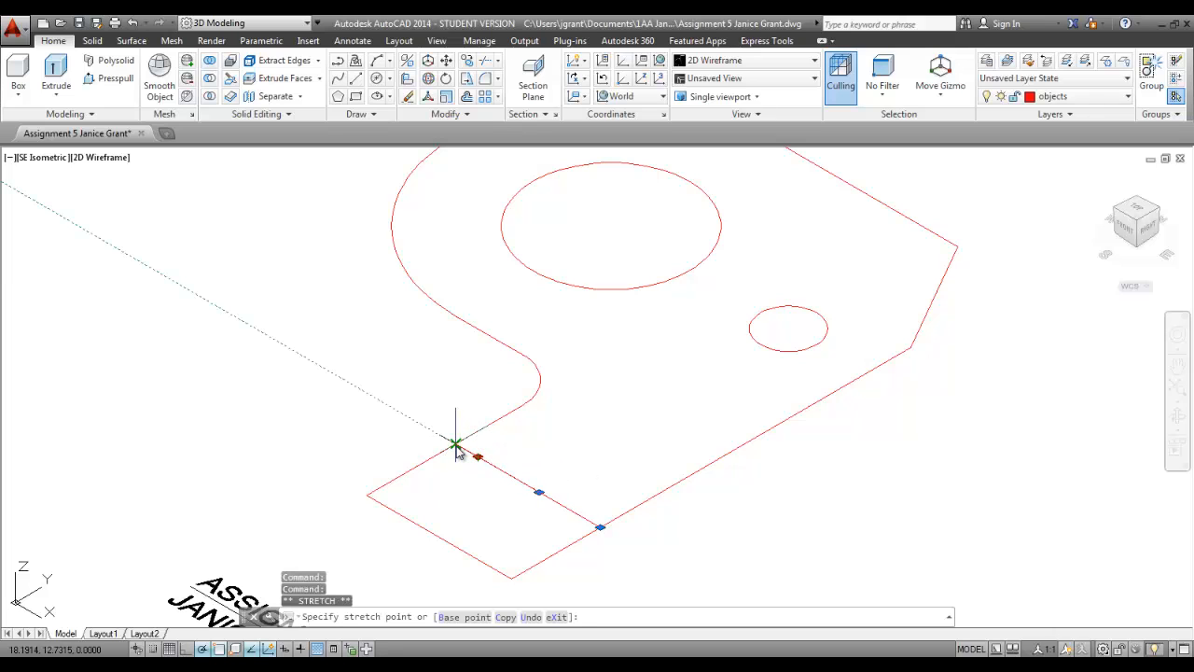
pyautogui.press('Escape')
pyautogui.press('Escape')
# - Presspull the bracket's plate area around the two holes to a height of .5
pyautogui.scroll(-3, 557, 403)
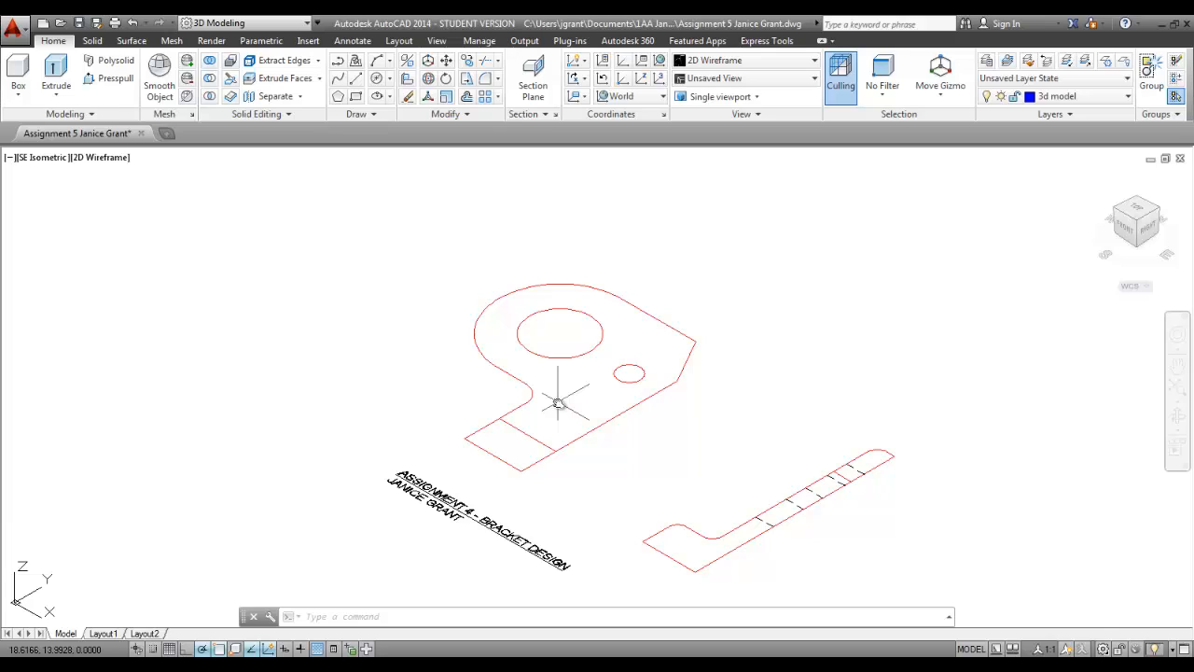
pyautogui.click(110, 82)
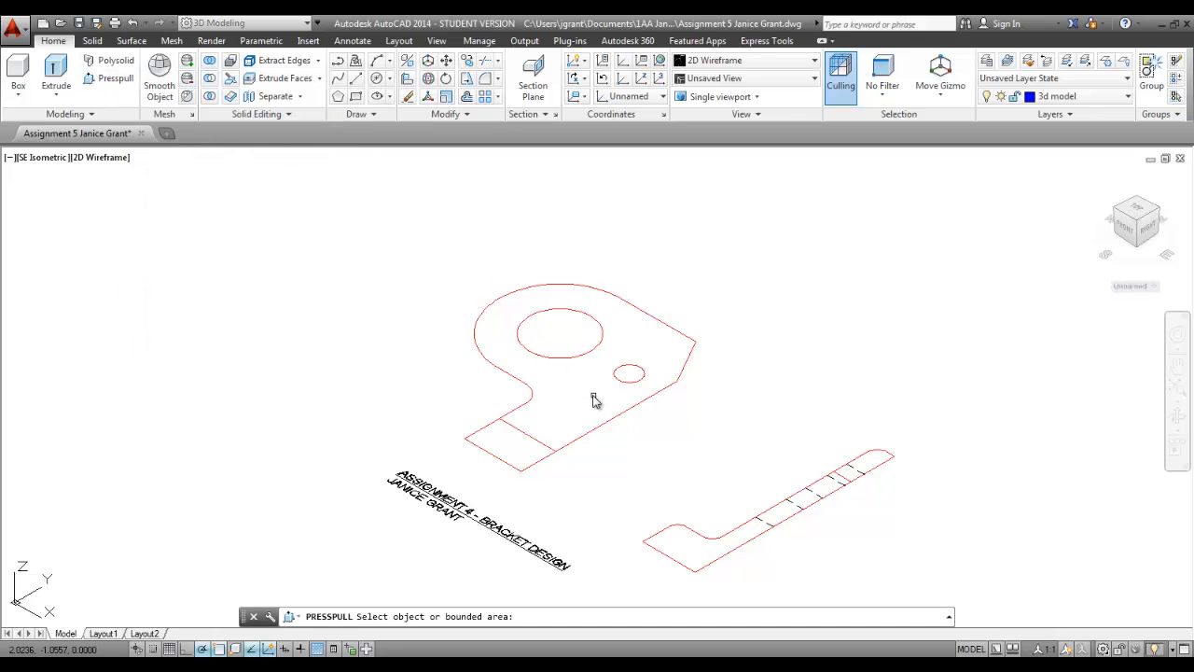
pyautogui.scroll(2, 594, 397)
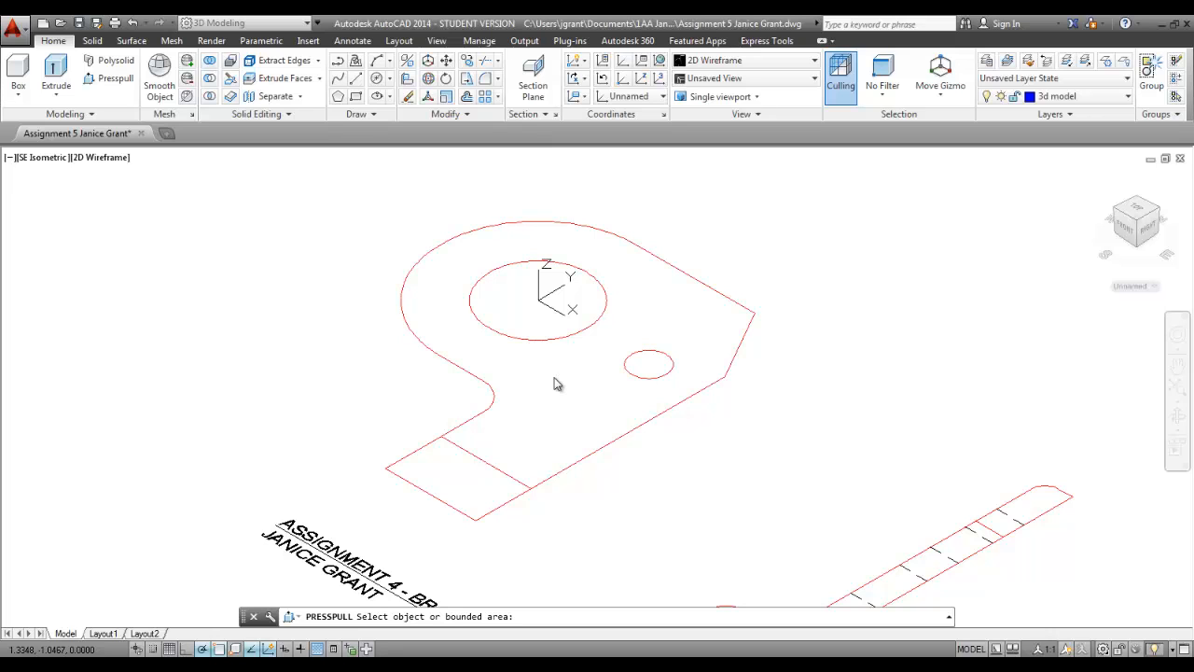
pyautogui.click(554, 377)
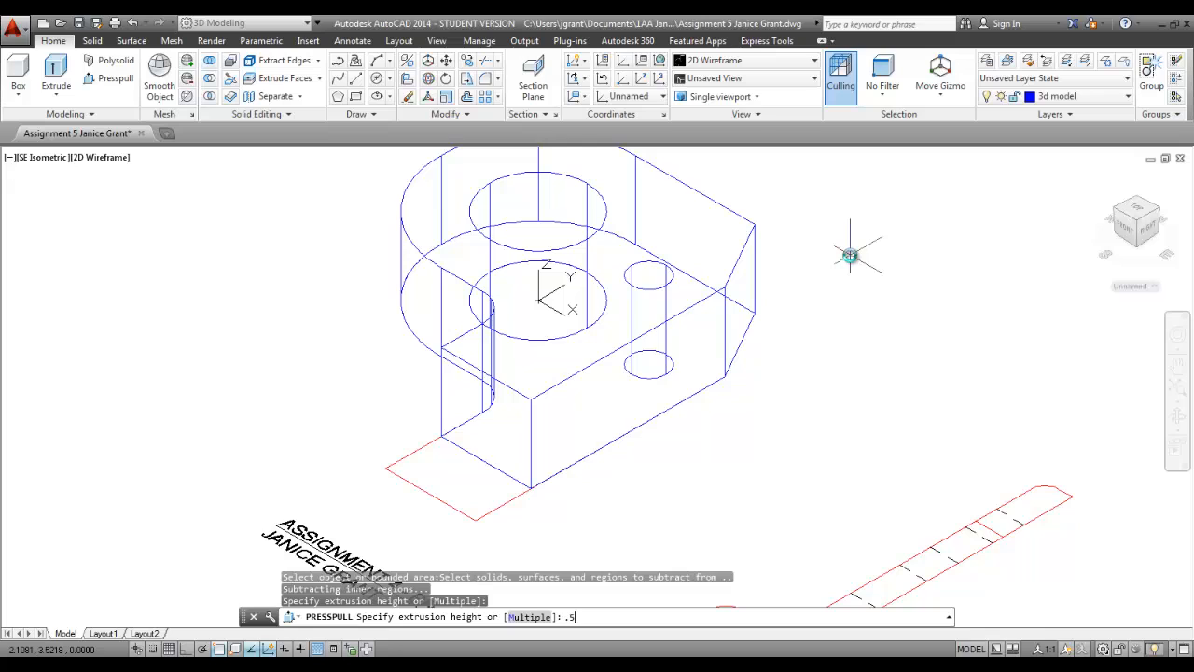
pyautogui.write('.5')
pyautogui.press('Return')
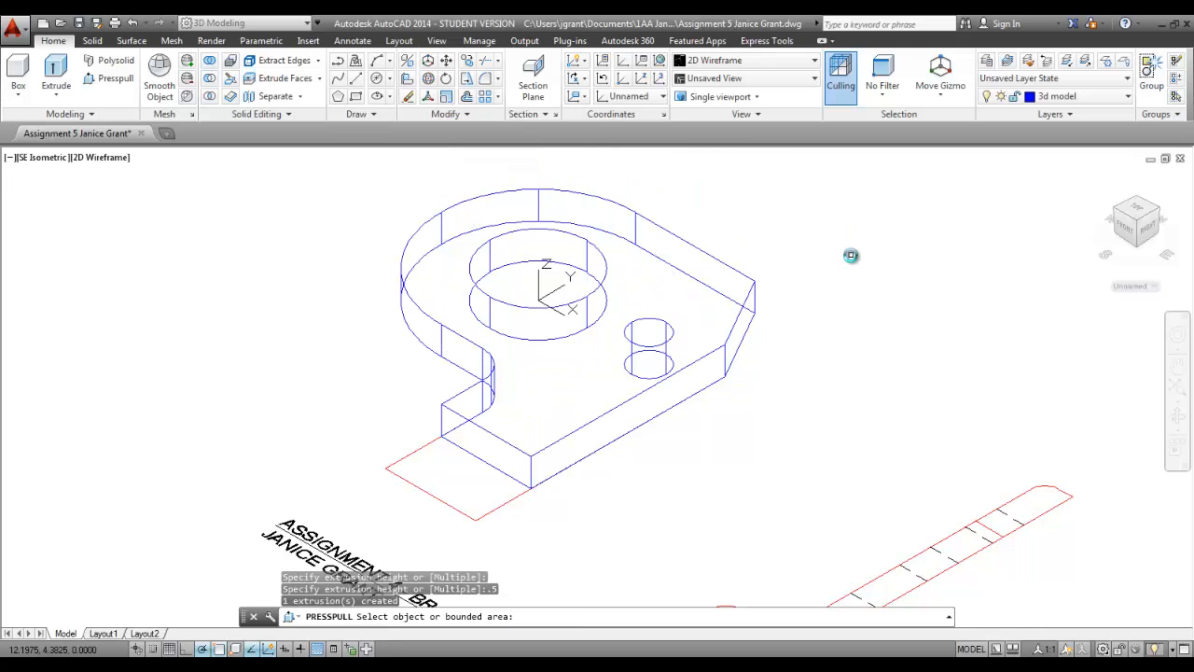
# - Presspull the rectangular base area to a height of 1.5 and end the command
pyautogui.click(448, 477)
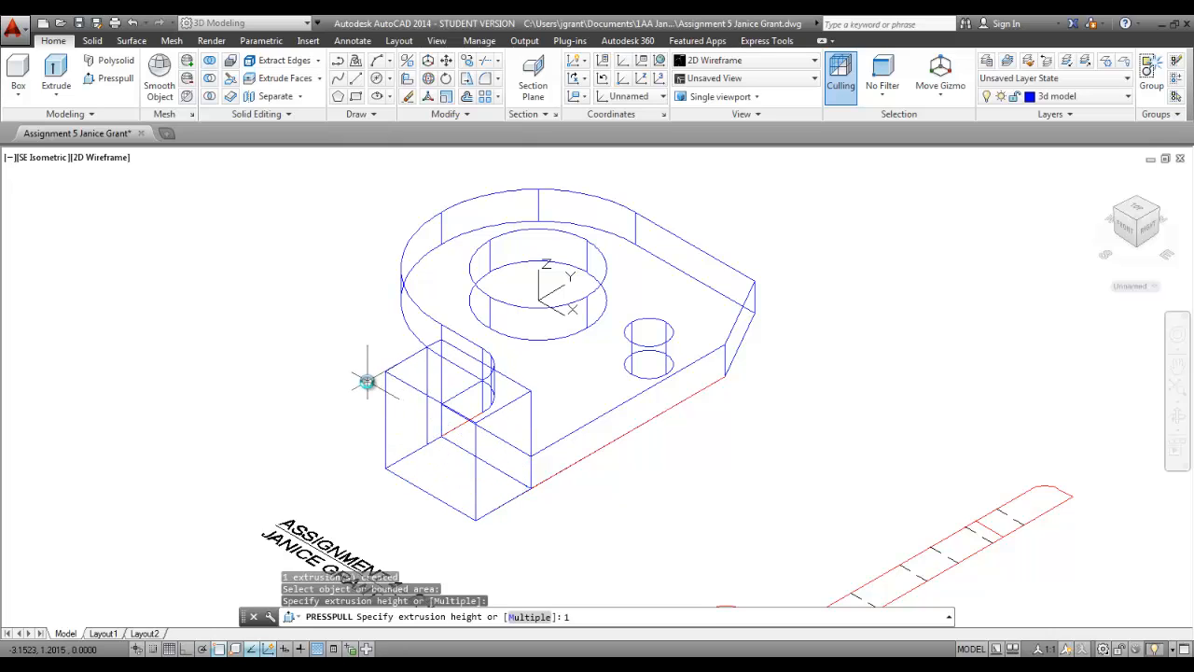
pyautogui.press('Return')
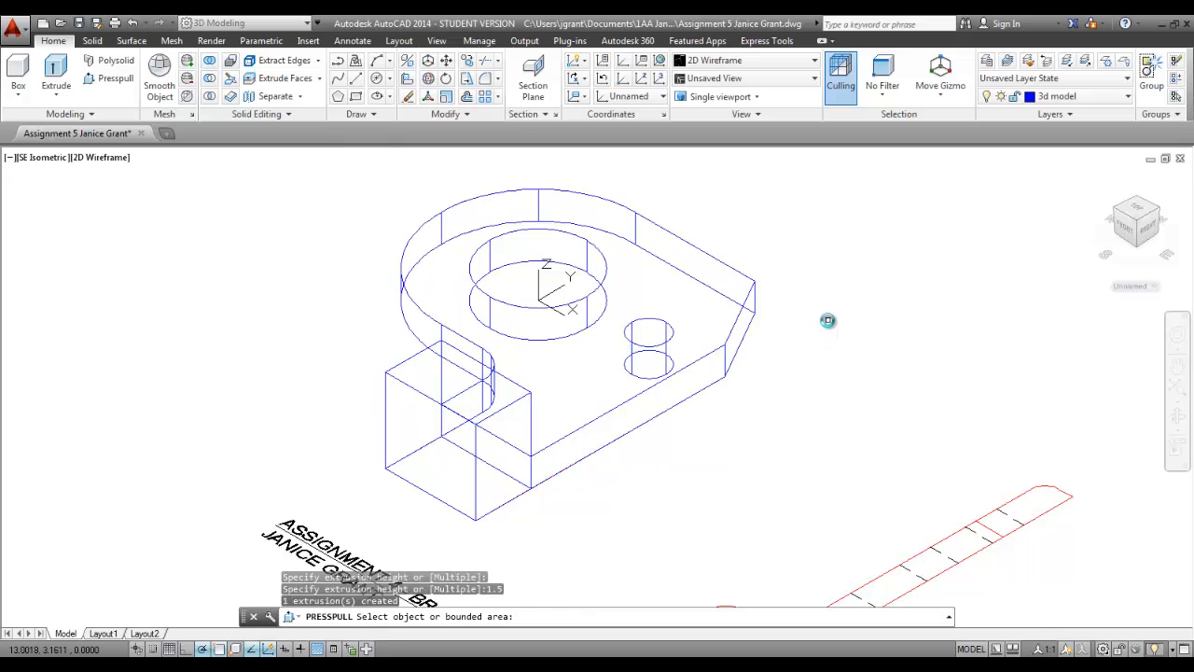
pyautogui.press('Return')
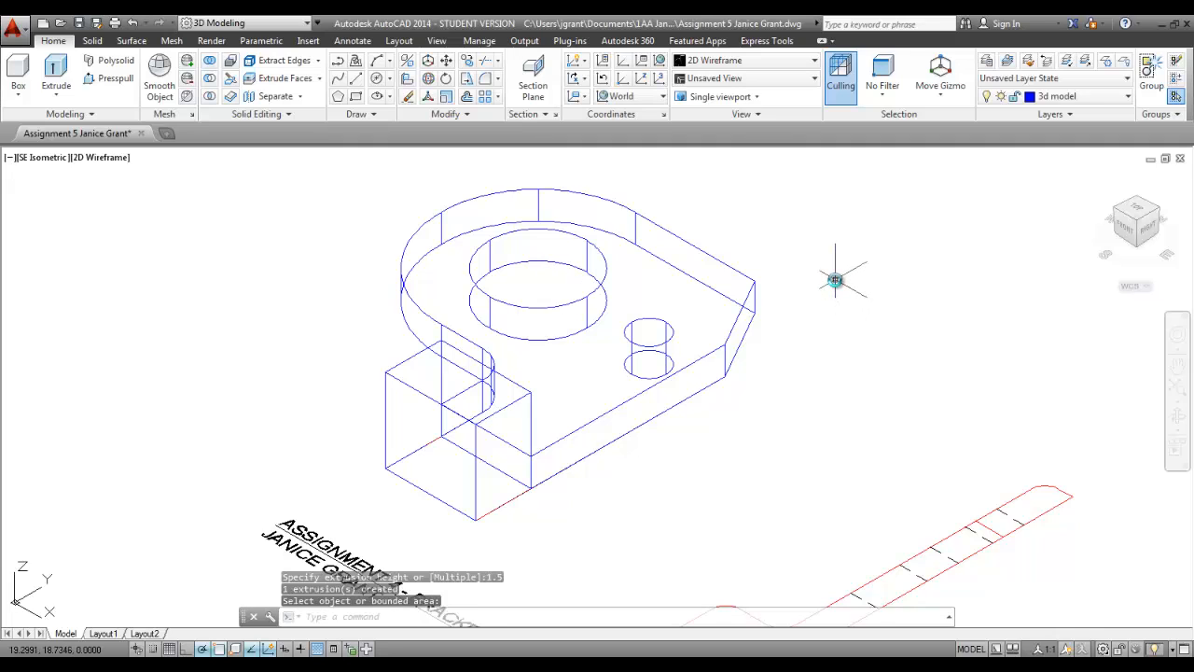
pyautogui.press('Escape')
pyautogui.press('Escape')
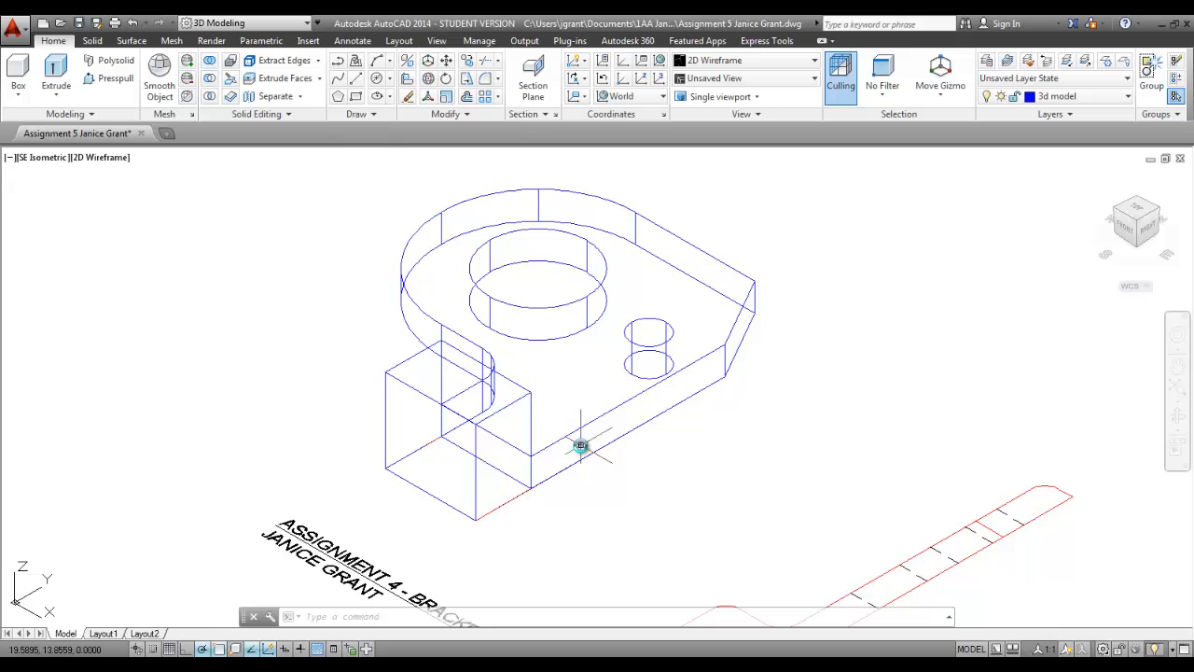
# - Select the extruded base block to check whether it is separate from the plate, and clear the selection
pyautogui.click(532, 394)
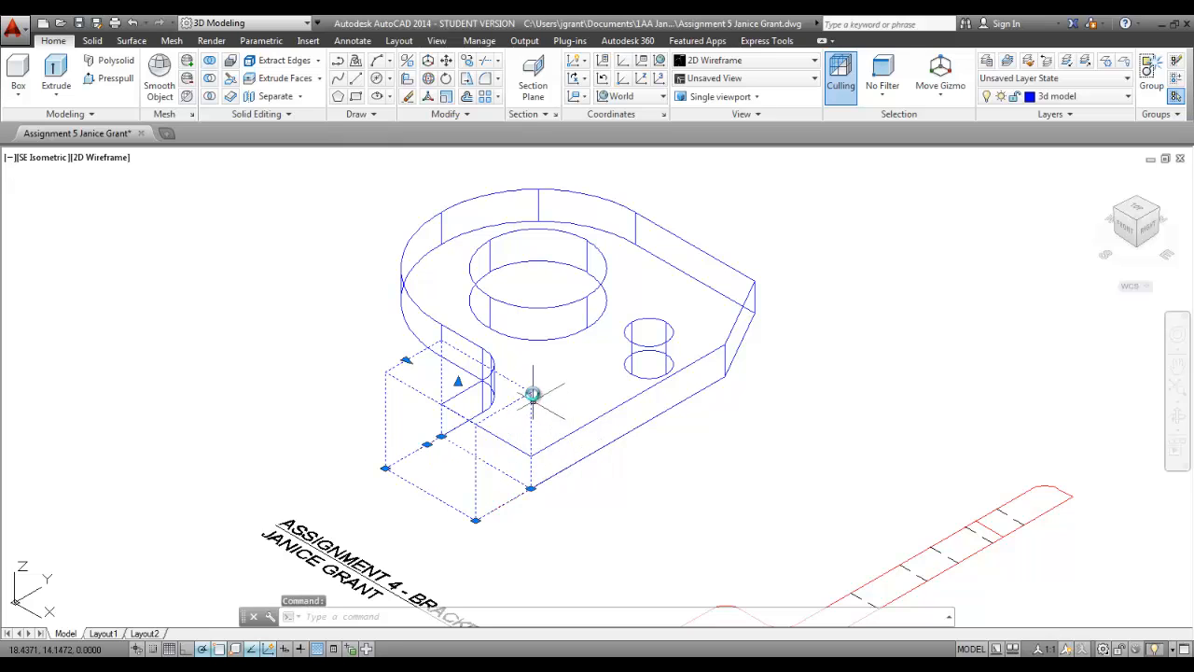
pyautogui.press('Escape')
pyautogui.press('Escape')
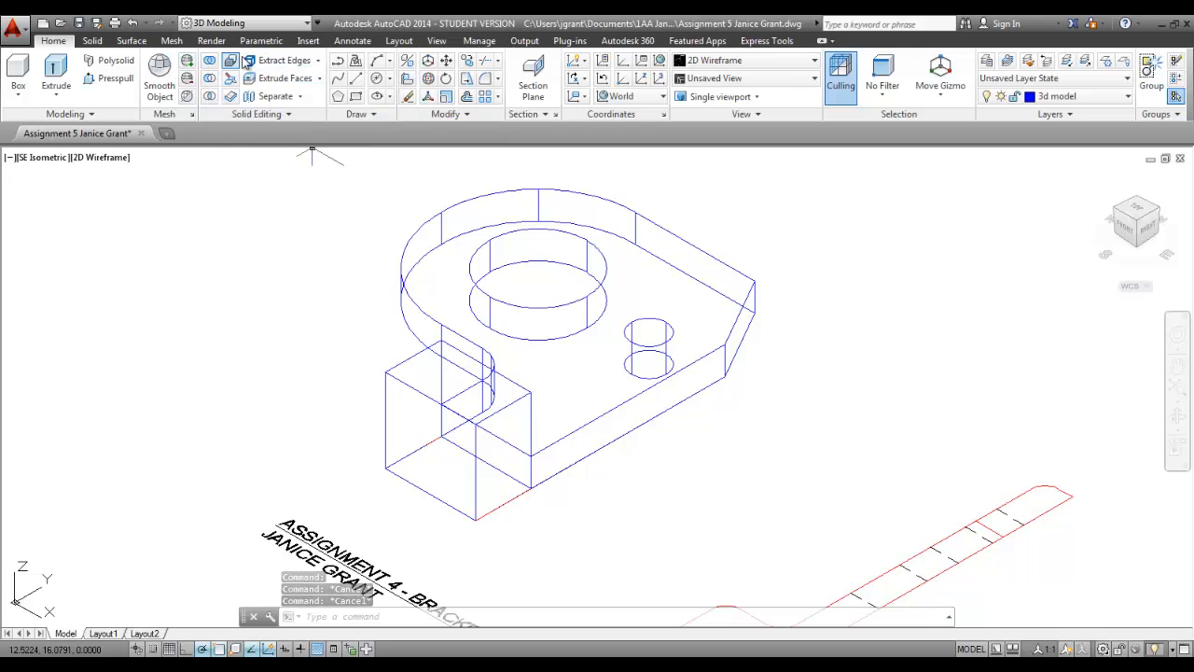
# - Union the plate and the base block into one solid, and check the joined solid by selecting it
pyautogui.click(230, 60)
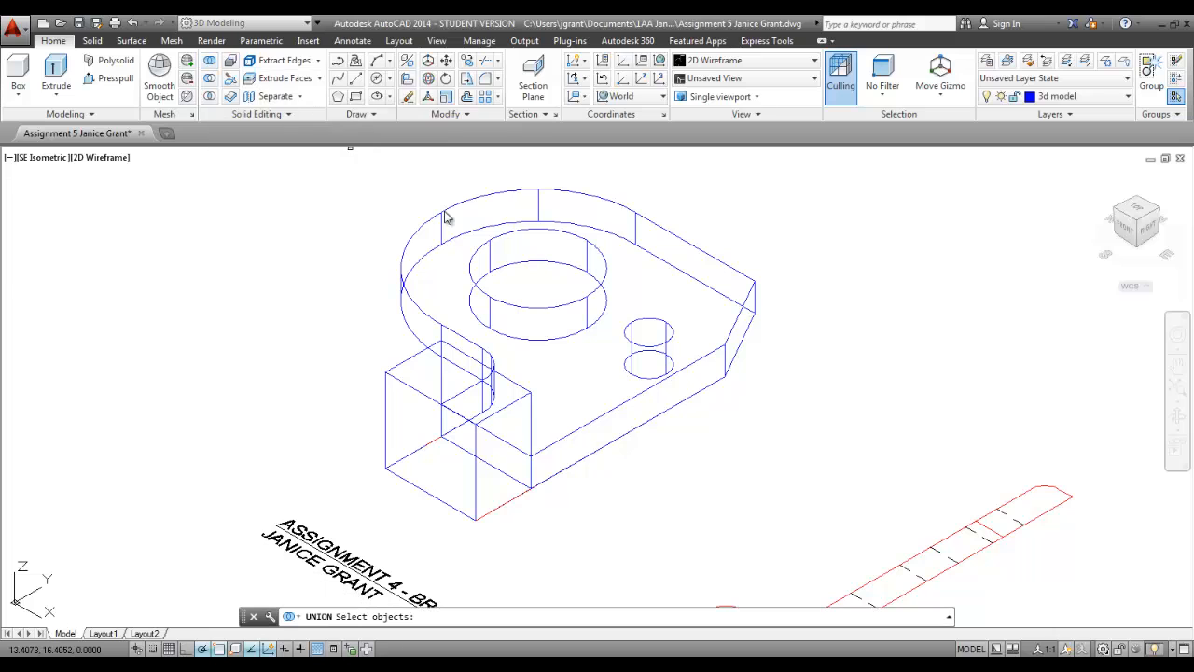
pyautogui.click(553, 447)
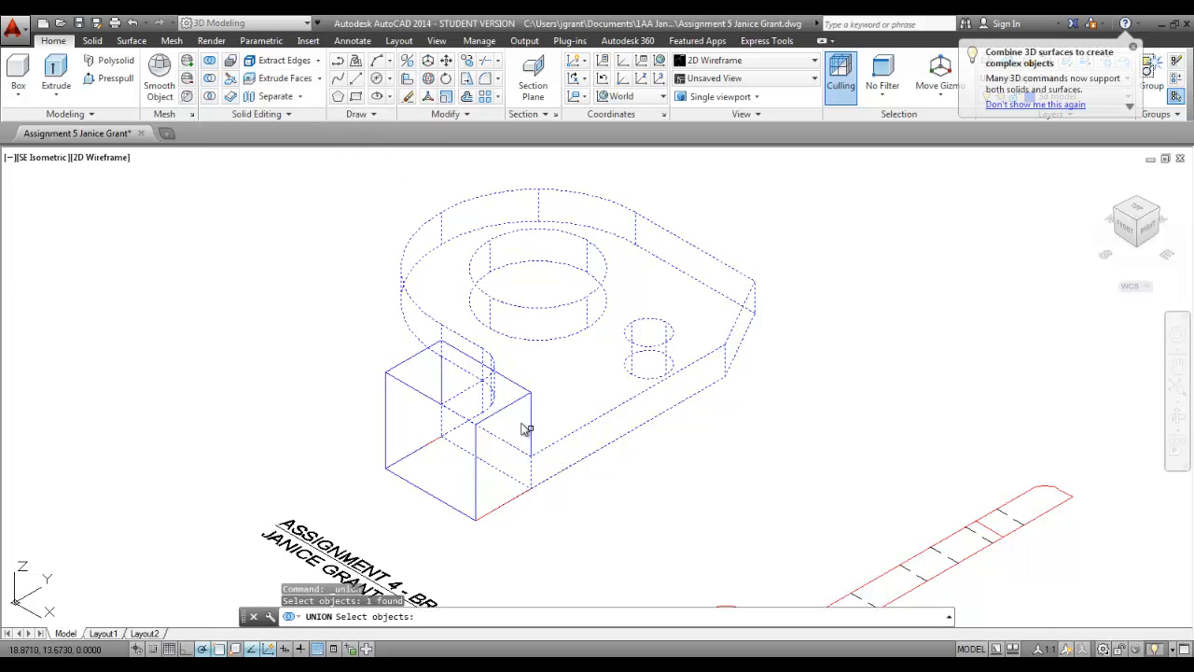
pyautogui.click(516, 407)
pyautogui.press('Return')
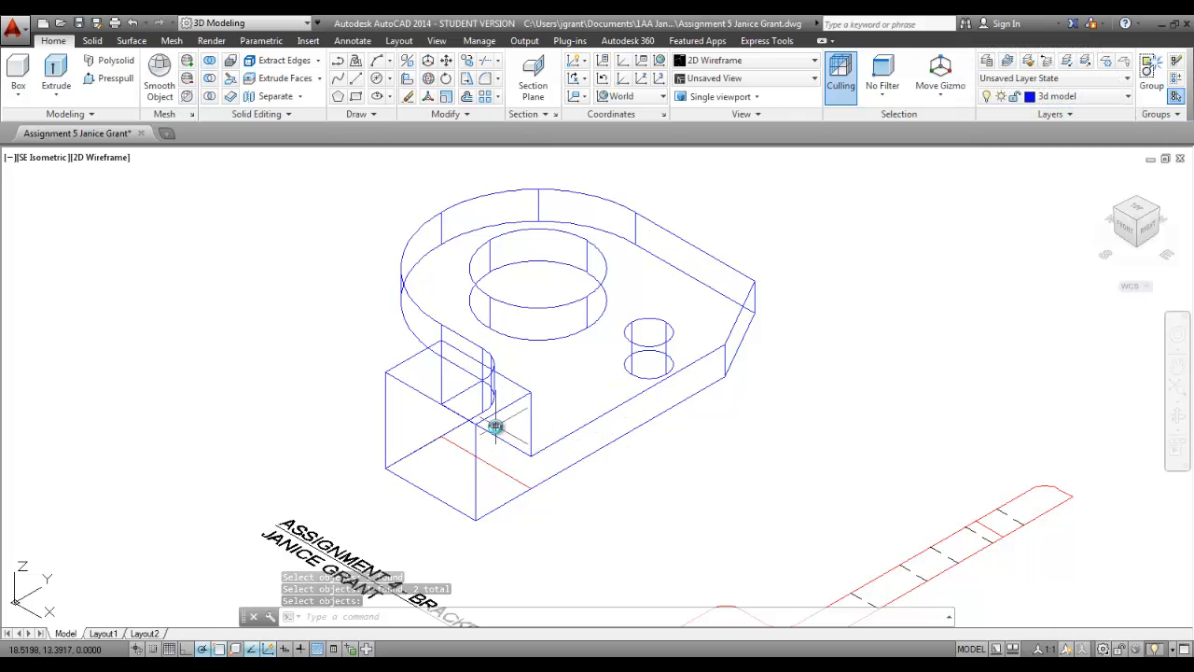
pyautogui.click(590, 423)
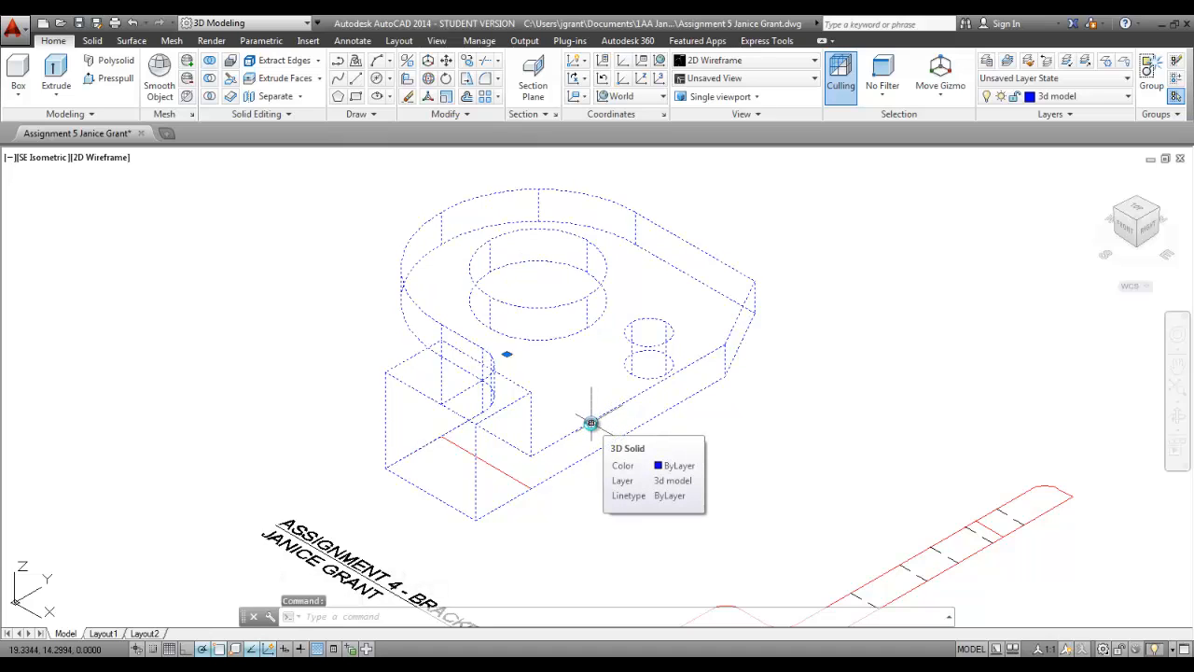
pyautogui.press('Escape')
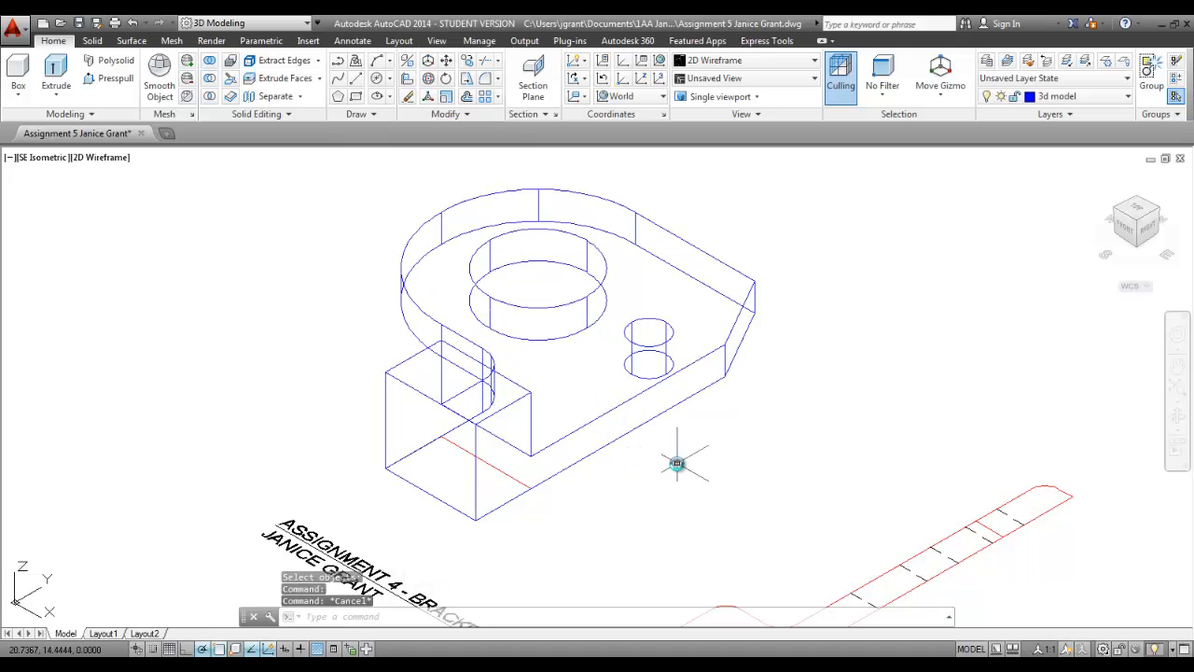
# - Set the visual style to Conceptual to display the bracket as a shaded solid
pyautogui.click(813, 63)
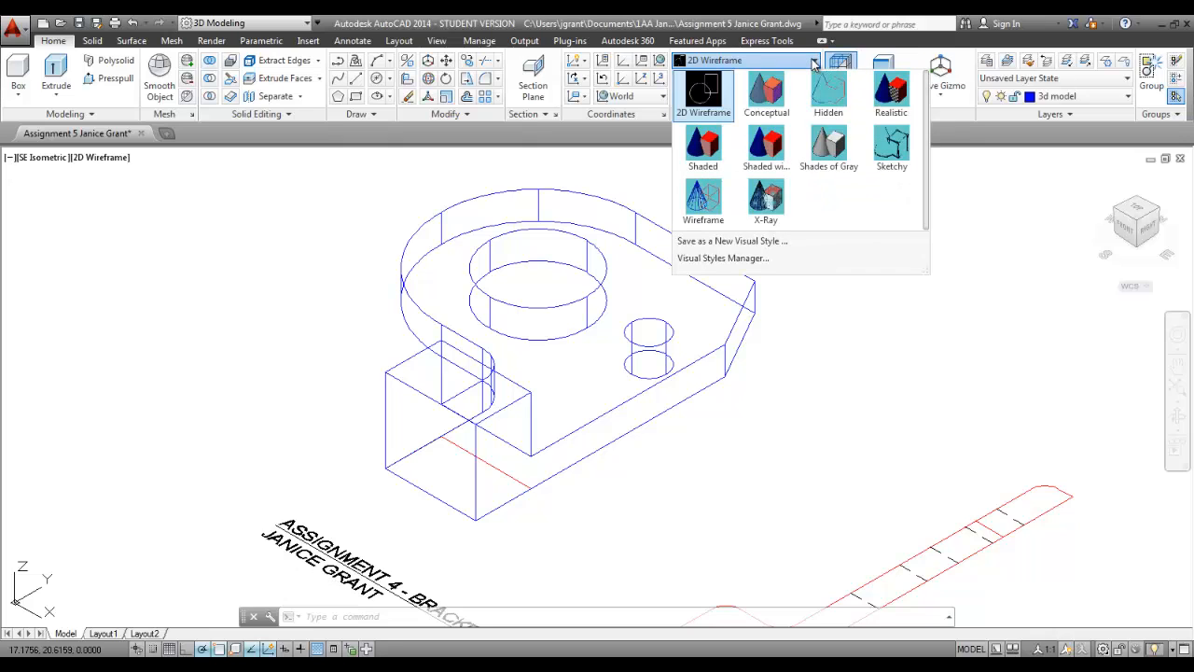
pyautogui.click(767, 94)
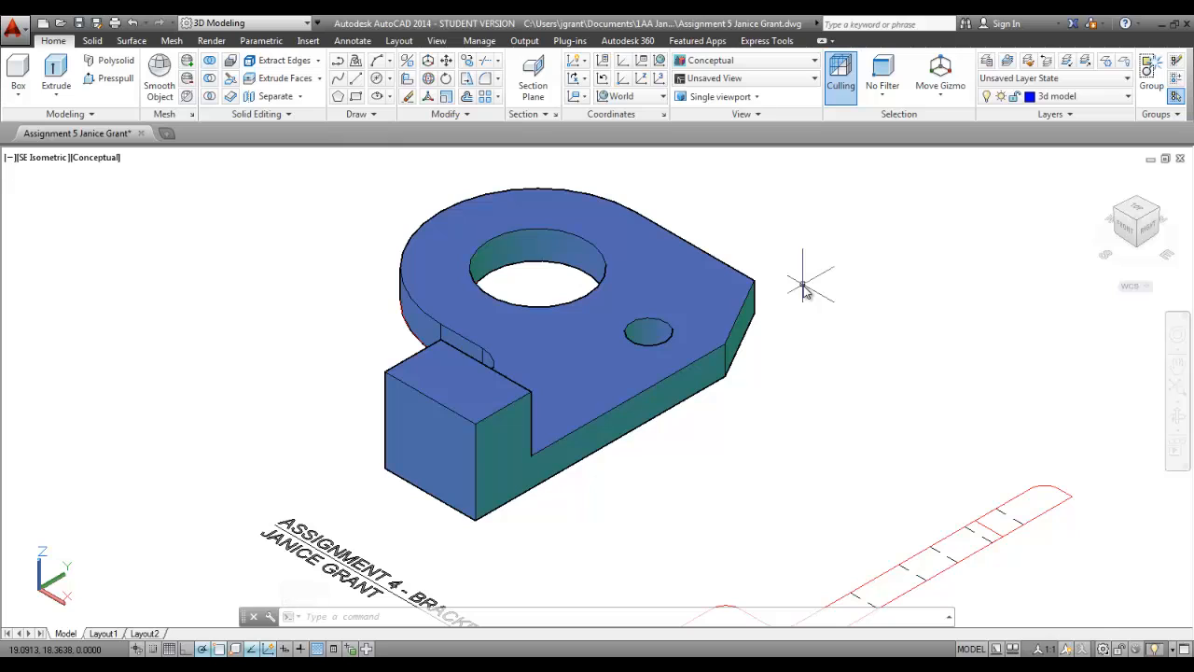
pyautogui.rightClick(808, 245)
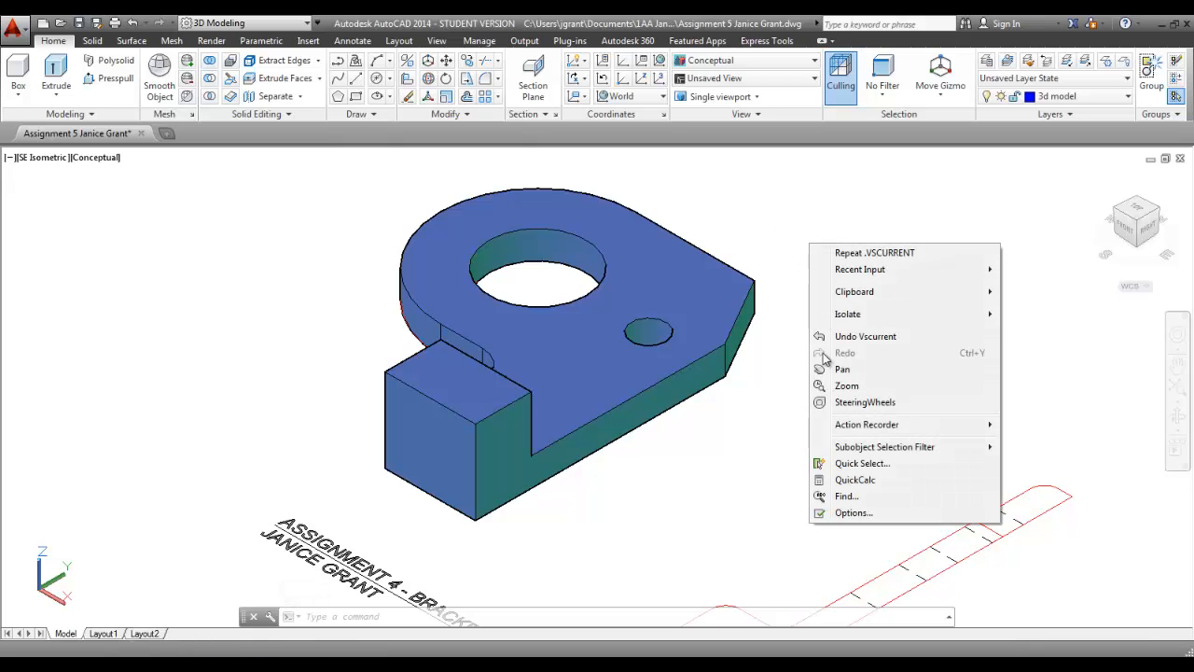
# - Examine the drawing window colors for the 3D parallel projection background in the options, and close them without changes
pyautogui.click(854, 513)
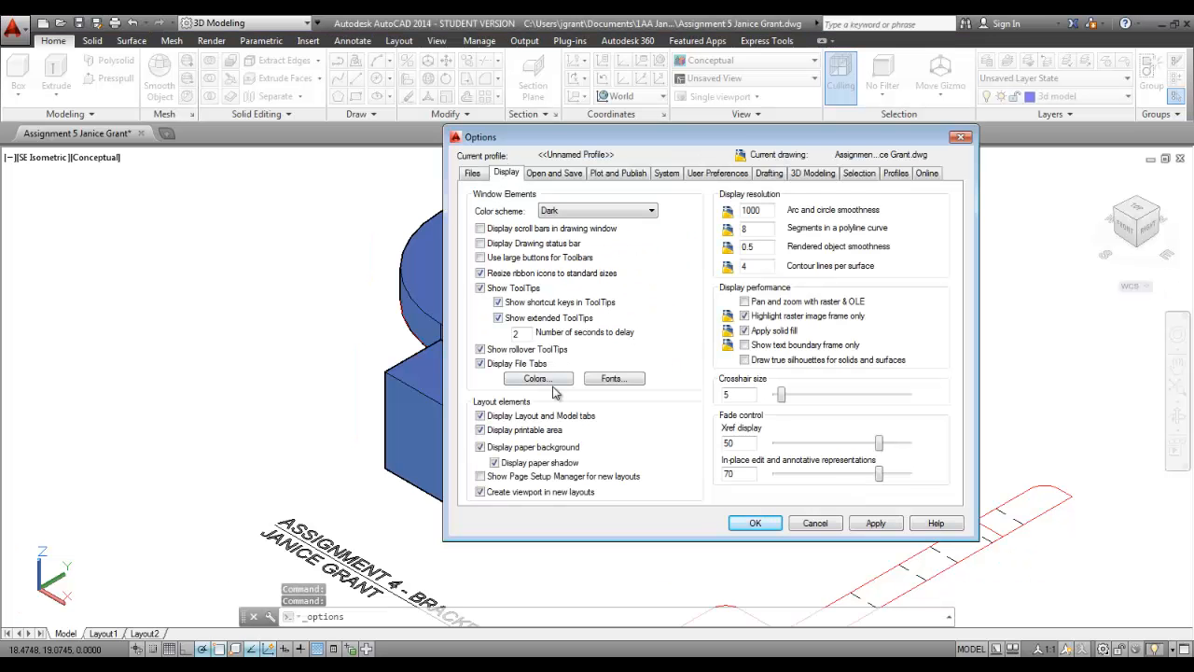
pyautogui.click(550, 380)
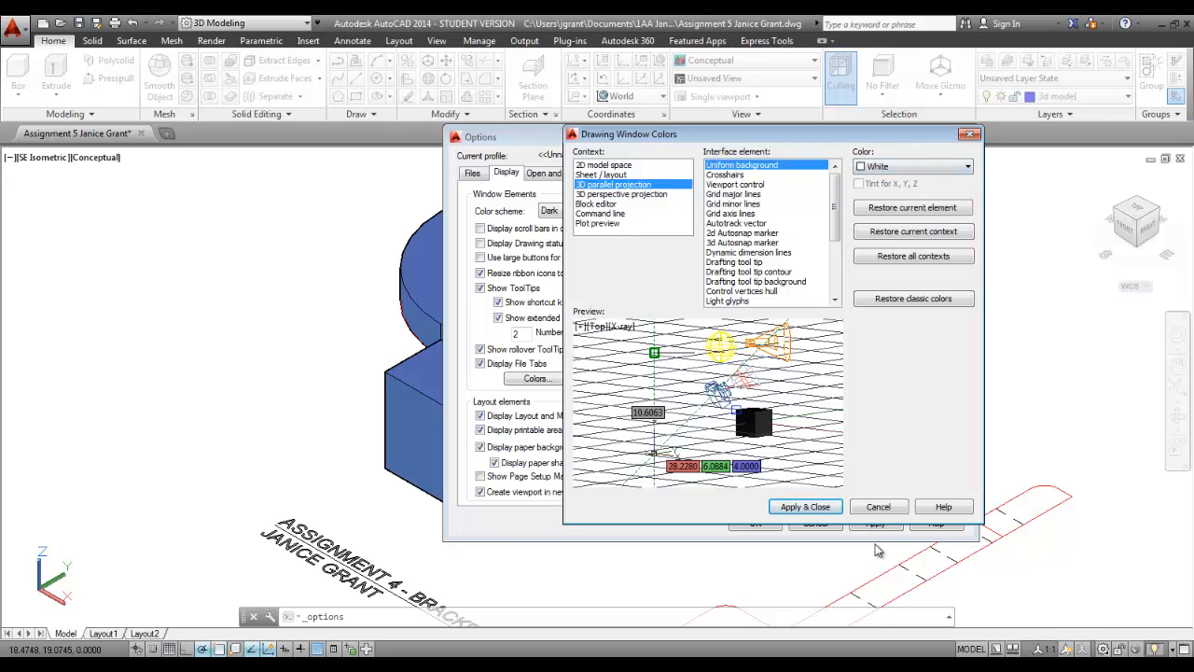
pyautogui.click(891, 510)
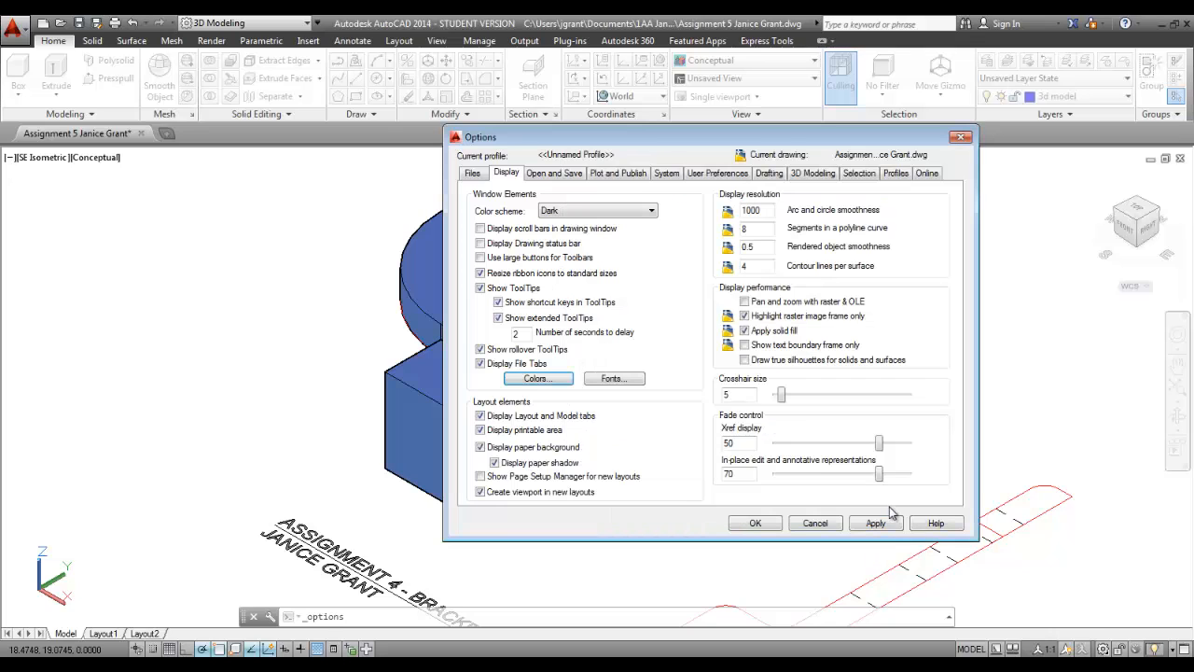
pyautogui.click(825, 524)
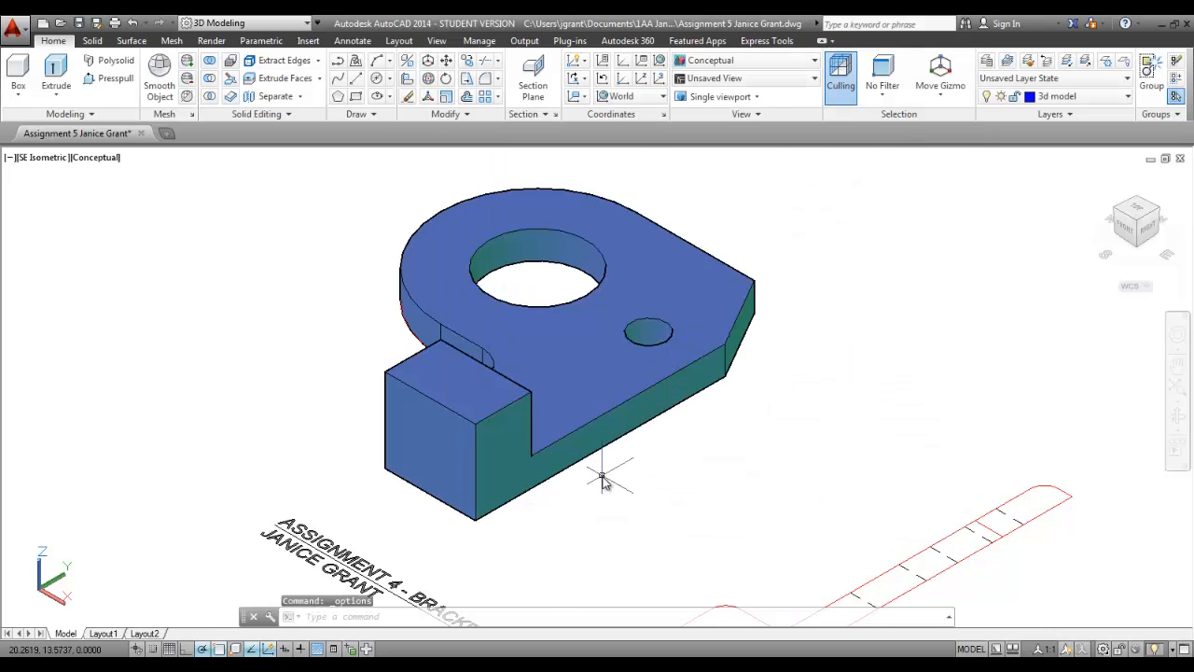
# - 3D Rotate the bracket solid 90 degrees about the X axis through the lower front corner of the base block
pyautogui.scroll(-2, 607, 479)
pyautogui.scroll(2, 650, 446)
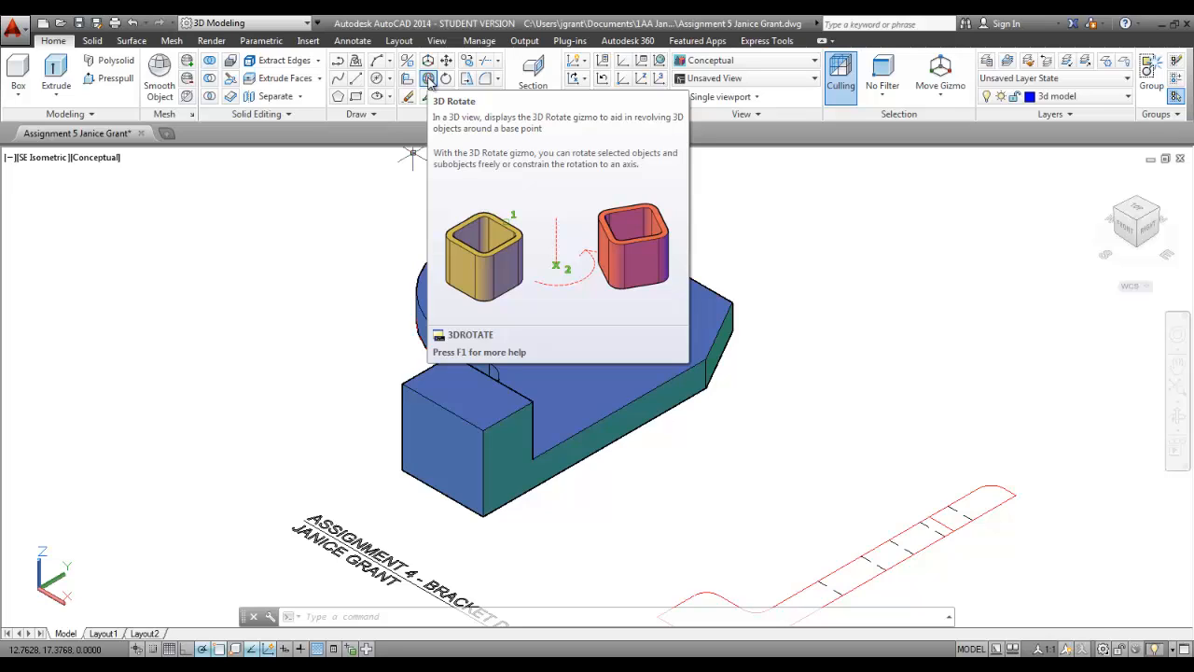
pyautogui.click(429, 81)
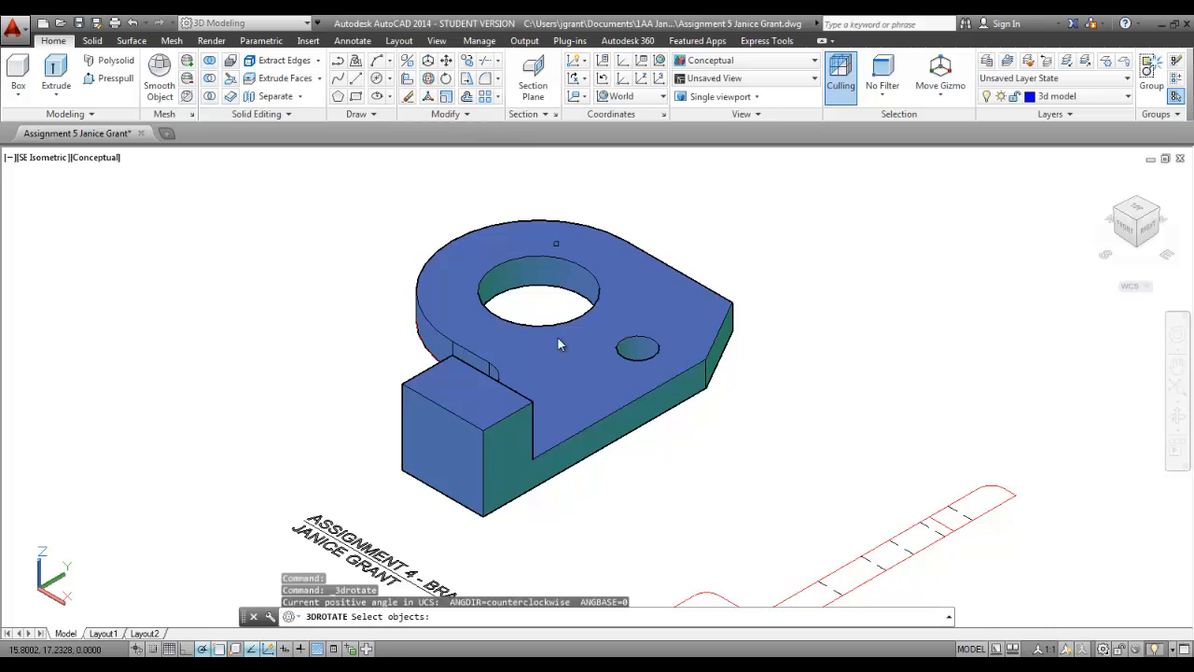
pyautogui.click(525, 415)
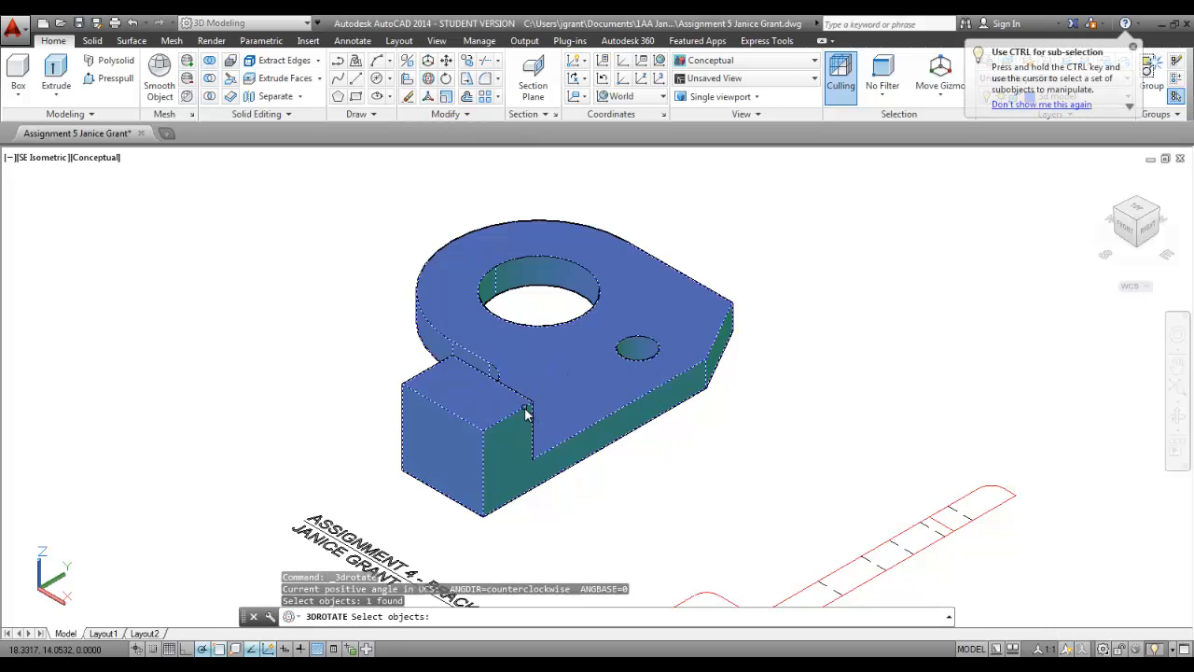
pyautogui.press('Return')
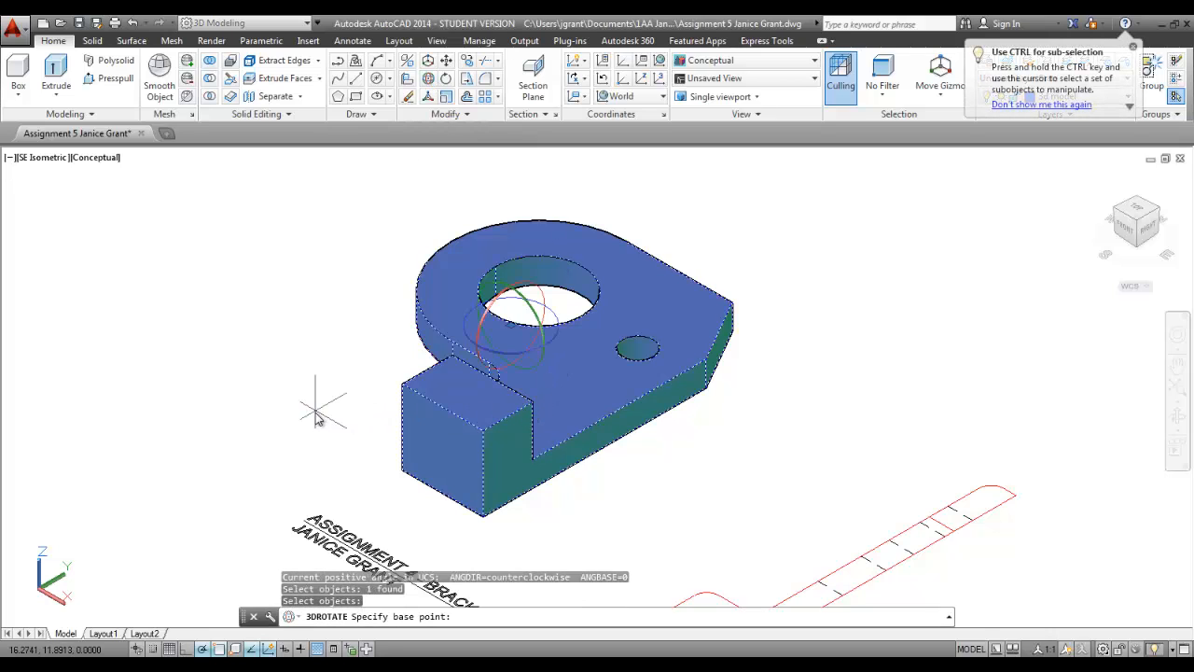
pyautogui.click(483, 519)
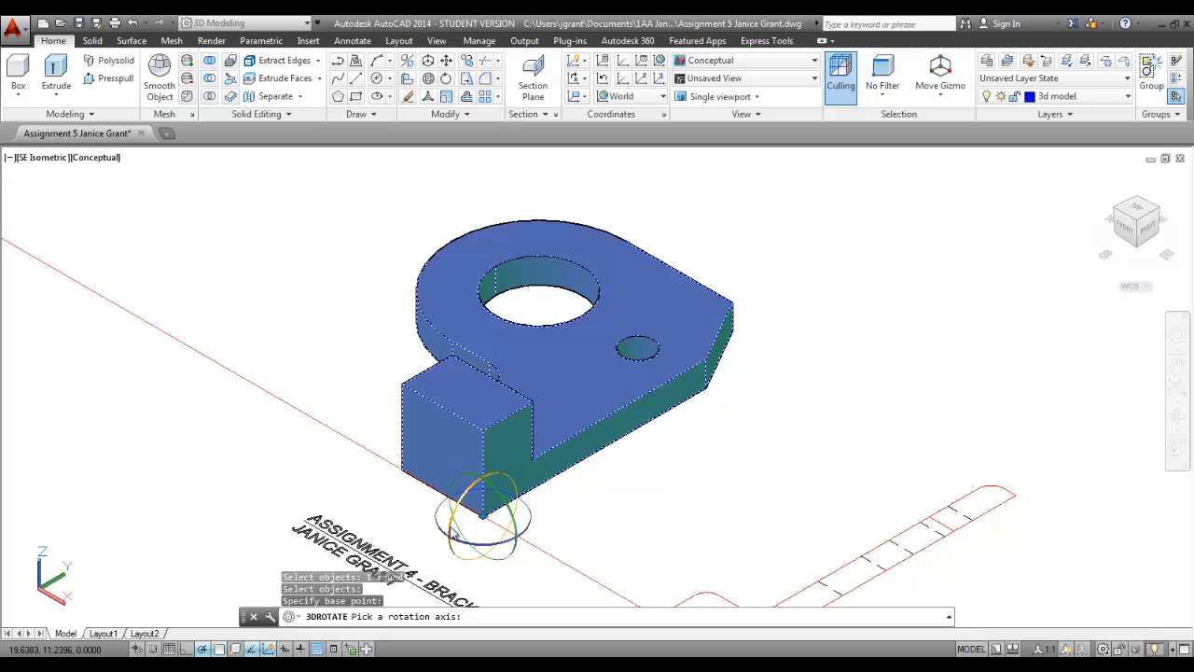
pyautogui.click(451, 530)
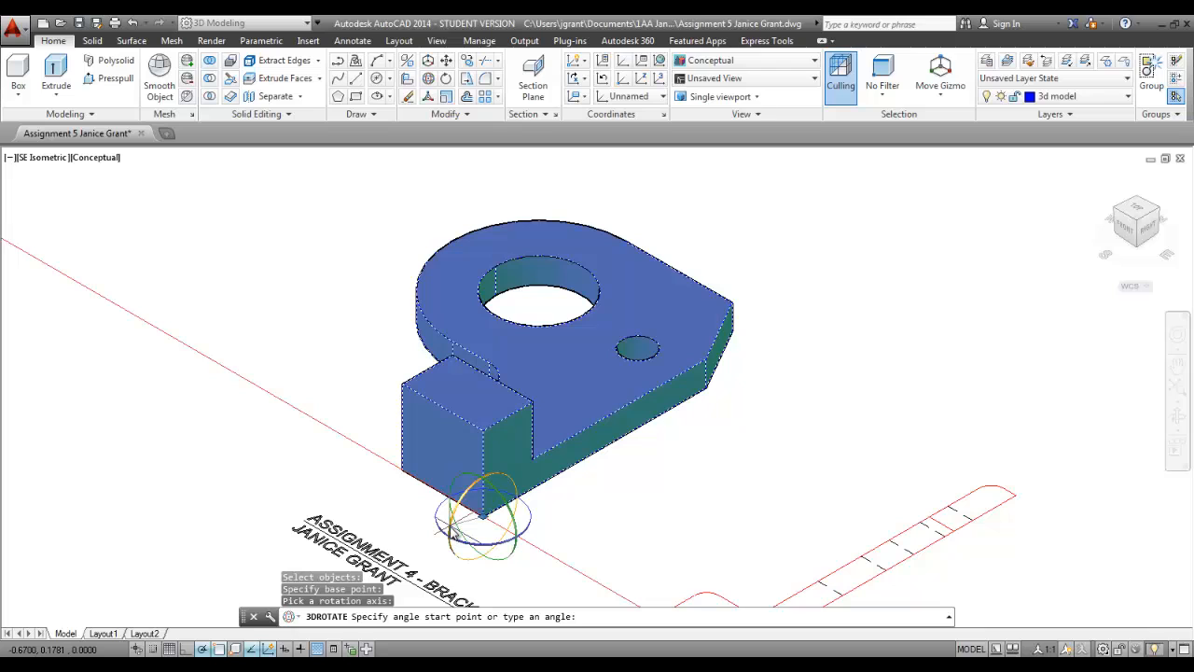
pyautogui.write('90')
pyautogui.press('Return')
# - Fillet the inner edge where the upright plate meets the top of the base block with a radius of .25
pyautogui.scroll(-2, 537, 481)
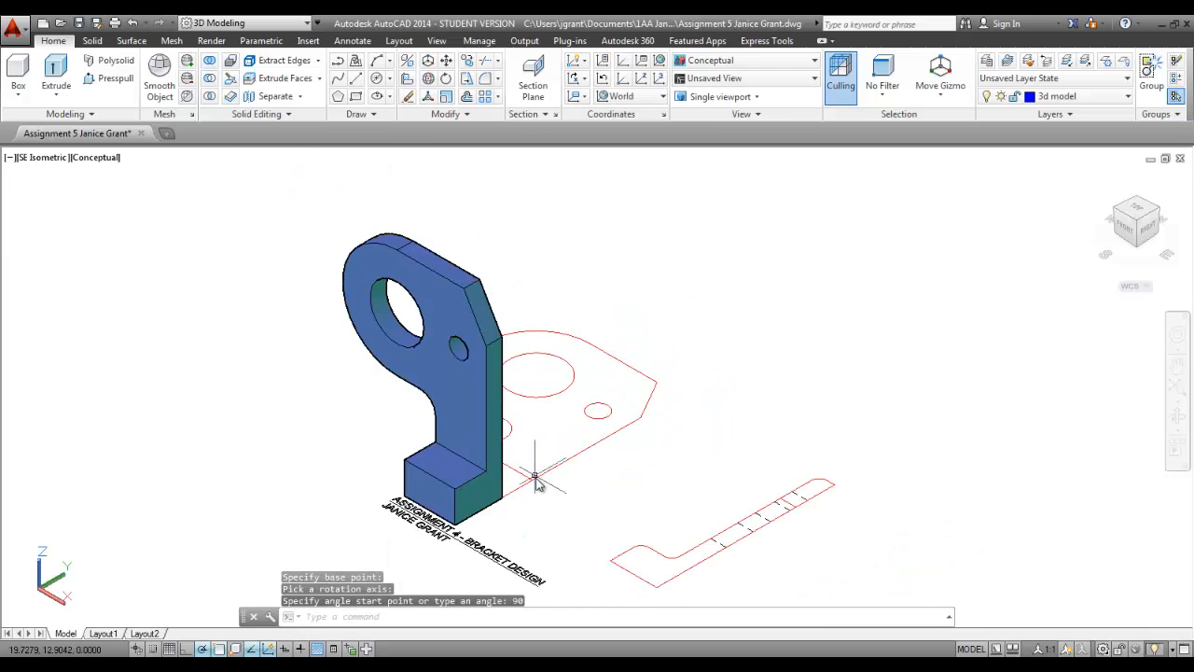
pyautogui.moveTo(536, 481); pyautogui.dragTo(593, 444, button='middle')
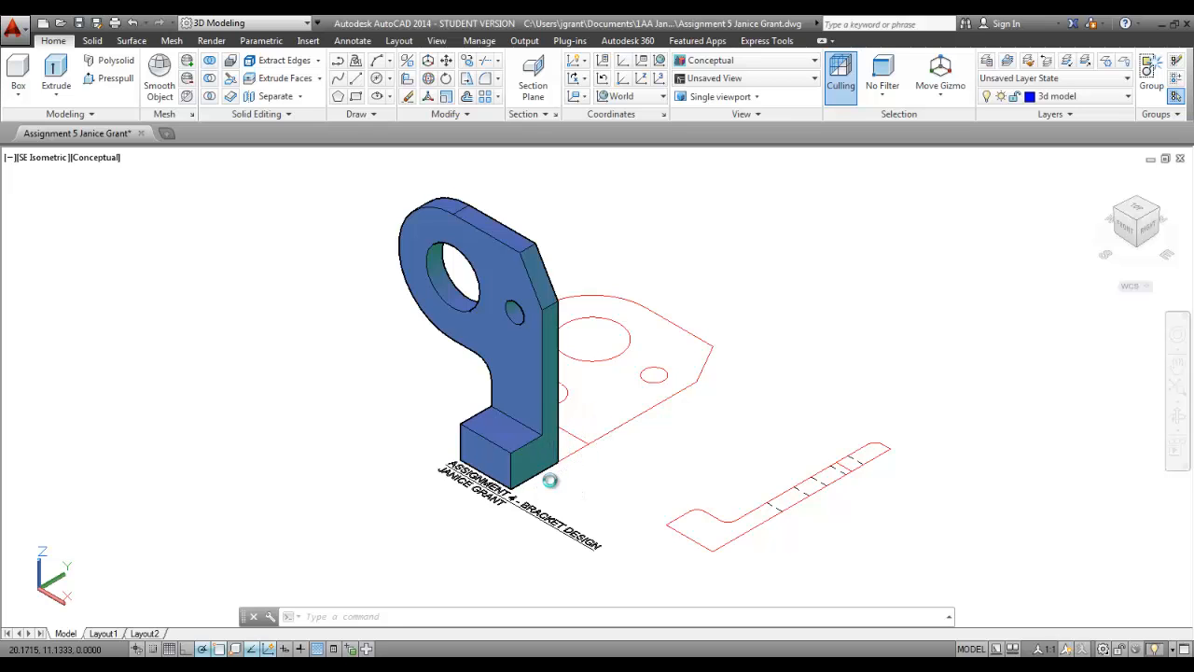
pyautogui.moveTo(550, 482); pyautogui.dragTo(707, 458, button='middle')
pyautogui.scroll(2, 696, 464)
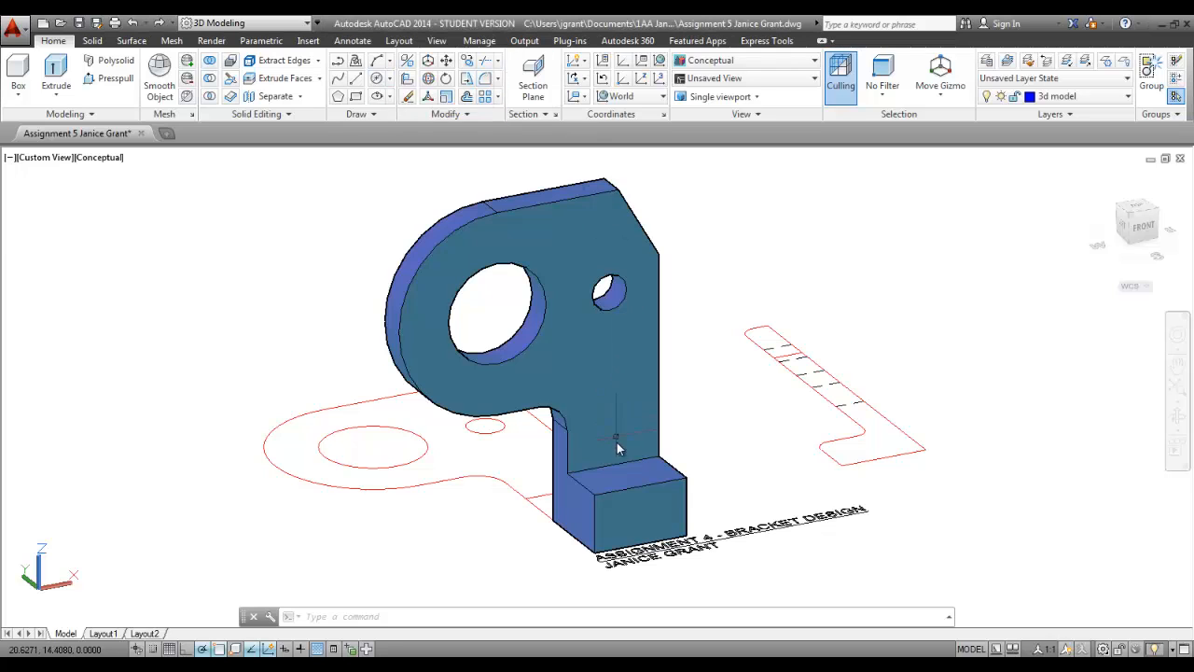
pyautogui.click(485, 79)
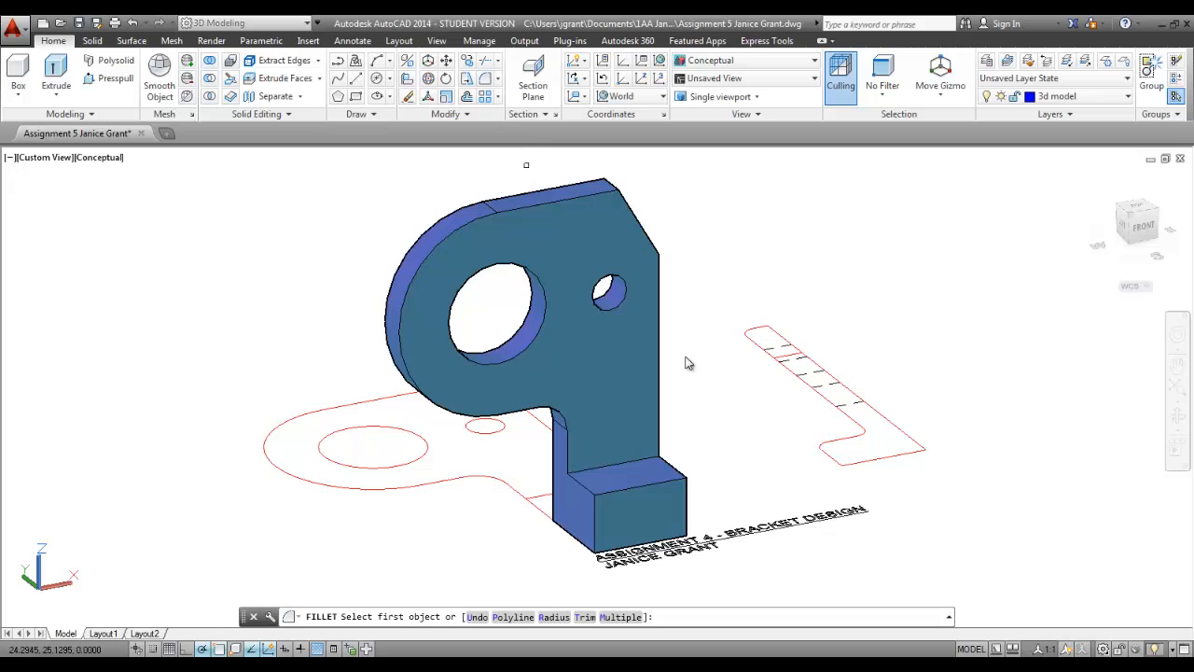
pyautogui.click(615, 465)
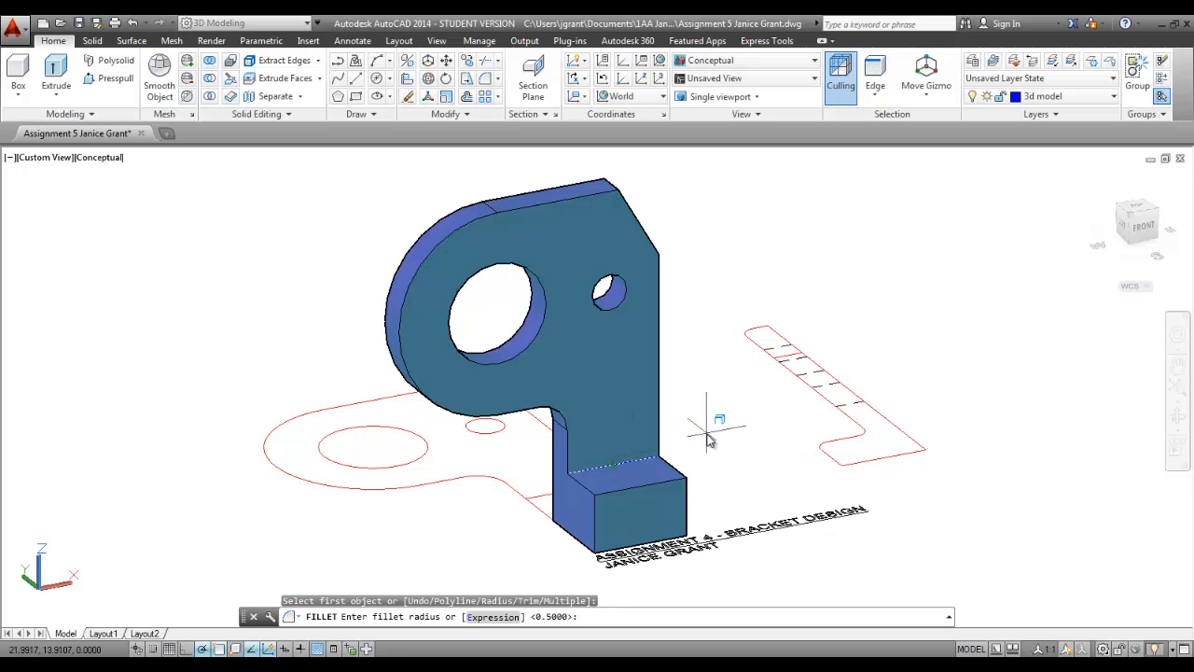
pyautogui.write('.25')
pyautogui.press('Return')
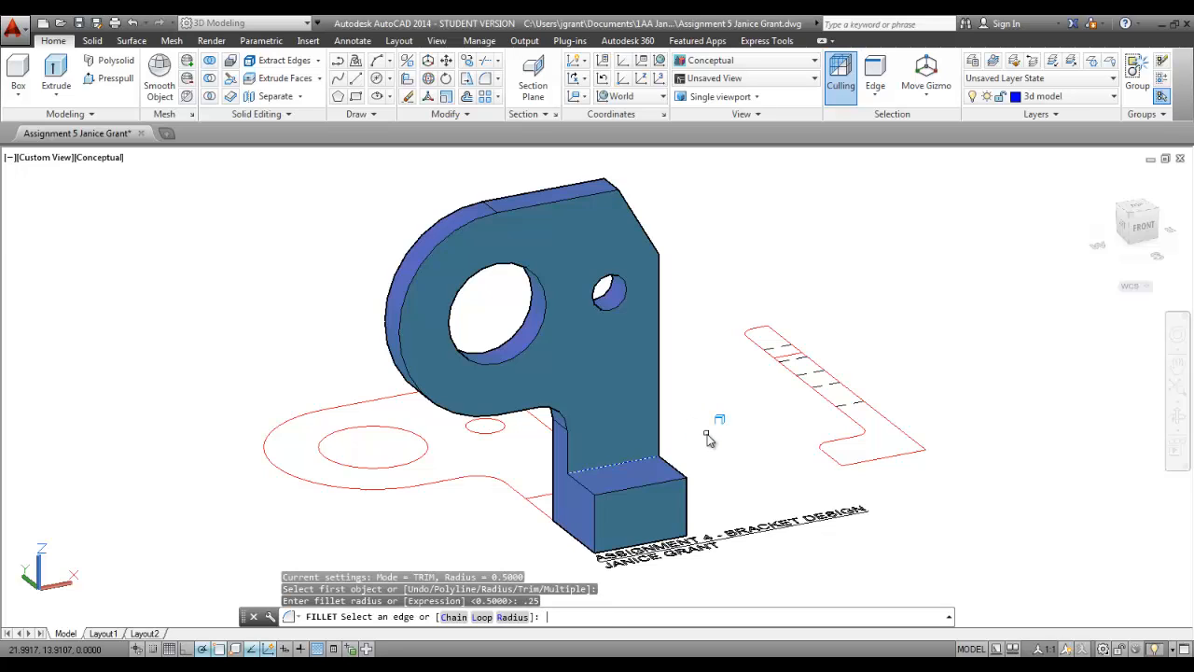
pyautogui.press('Return')
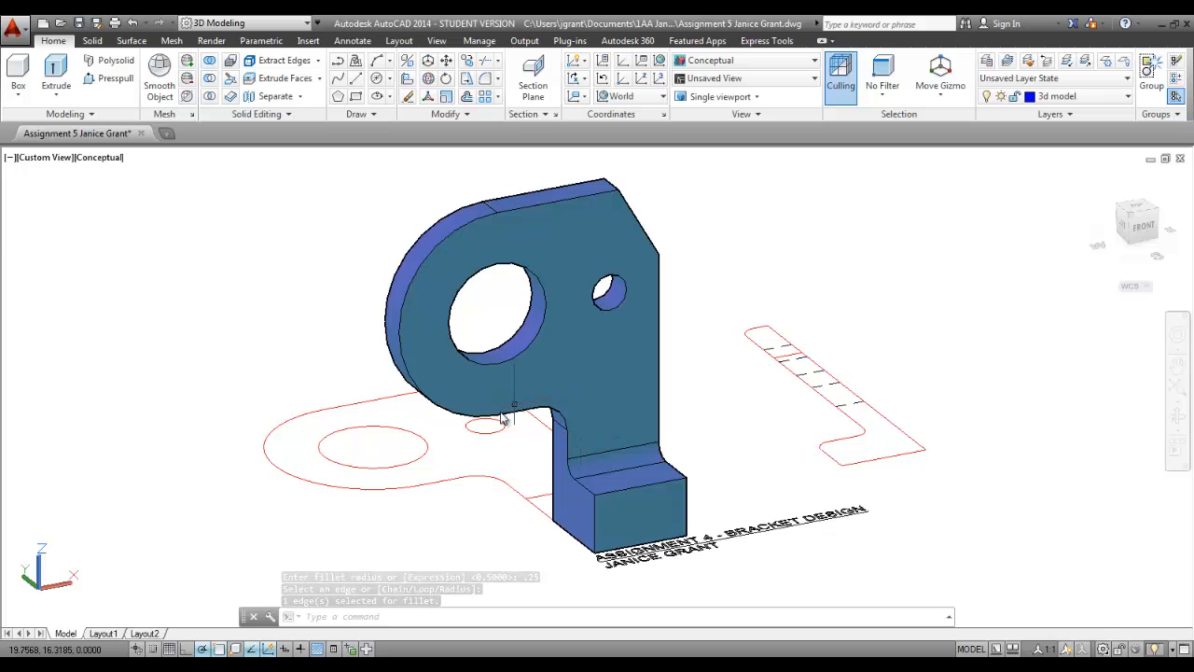
# - Fillet the plate's curved outer front edge chain and the base block's upper front edge with a 0.25 radius, using the Chain option
pyautogui.click(484, 80)
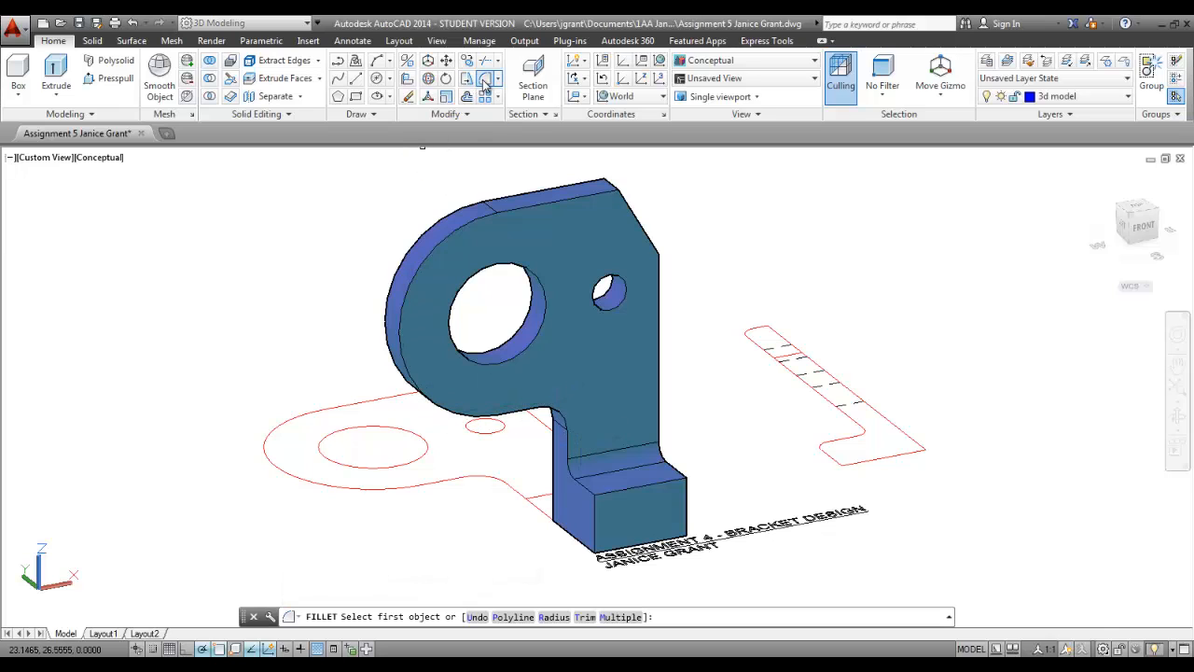
pyautogui.click(562, 204)
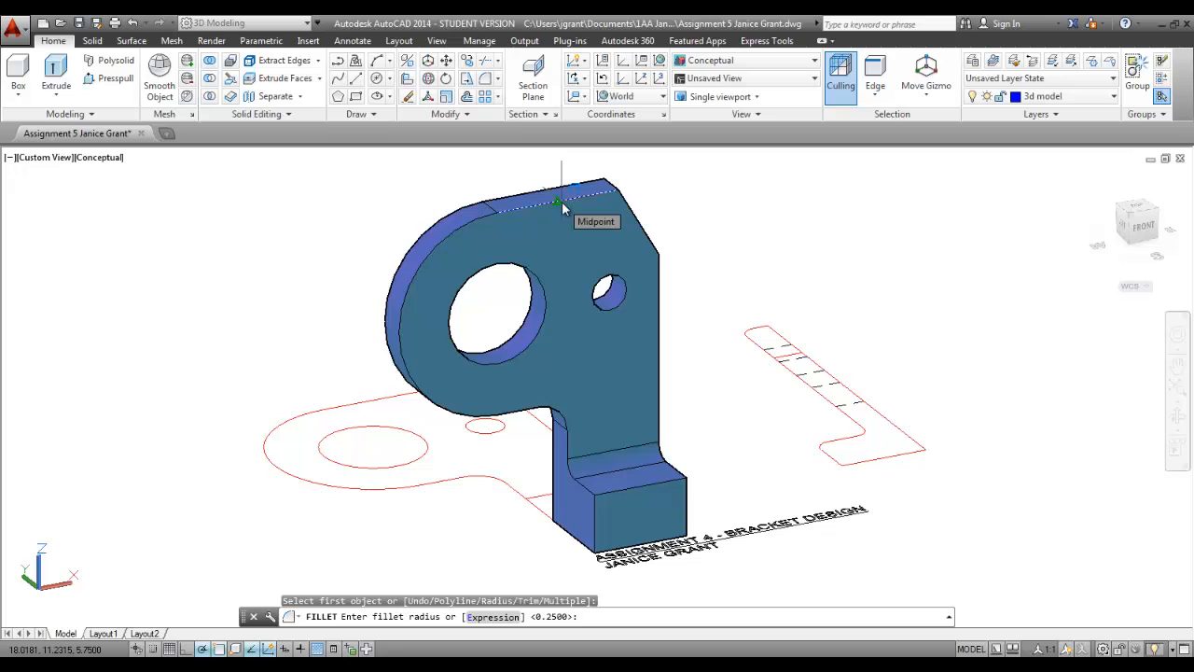
pyautogui.press('Return')
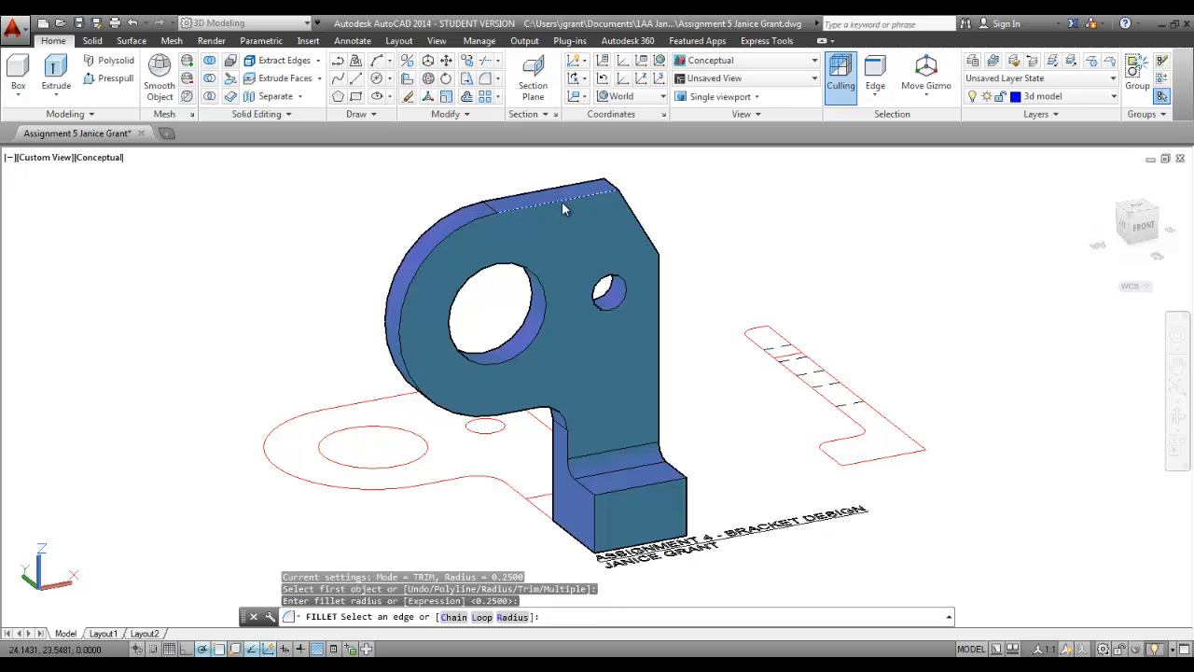
pyautogui.write('c')
pyautogui.press('Return')
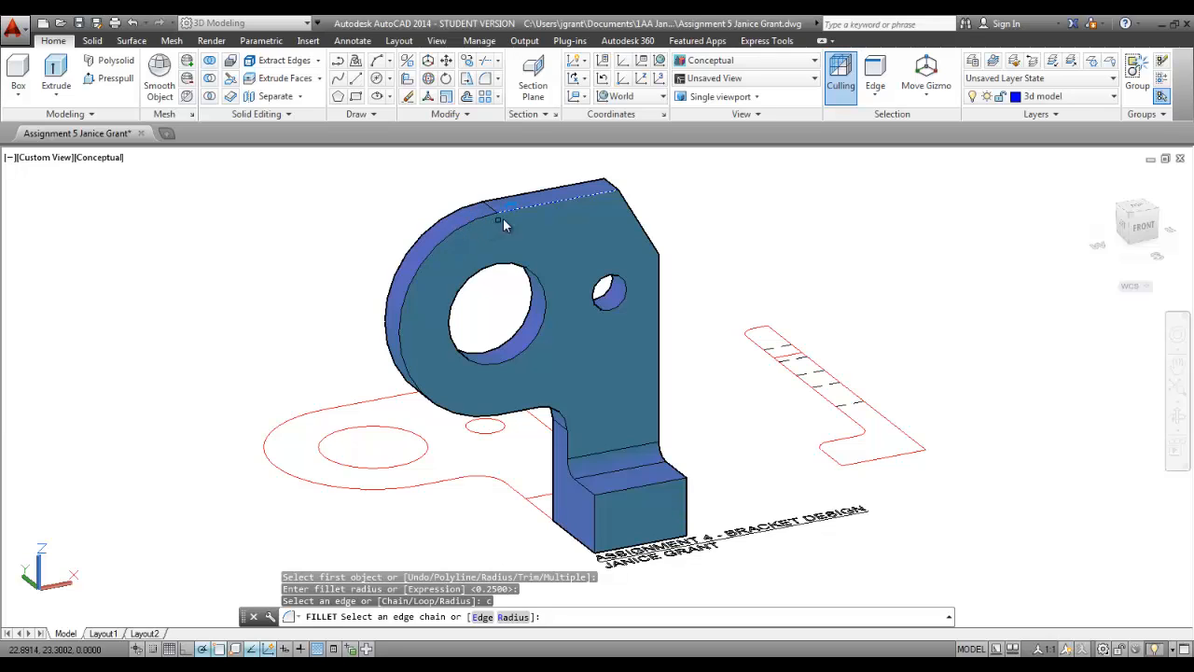
pyautogui.click(445, 239)
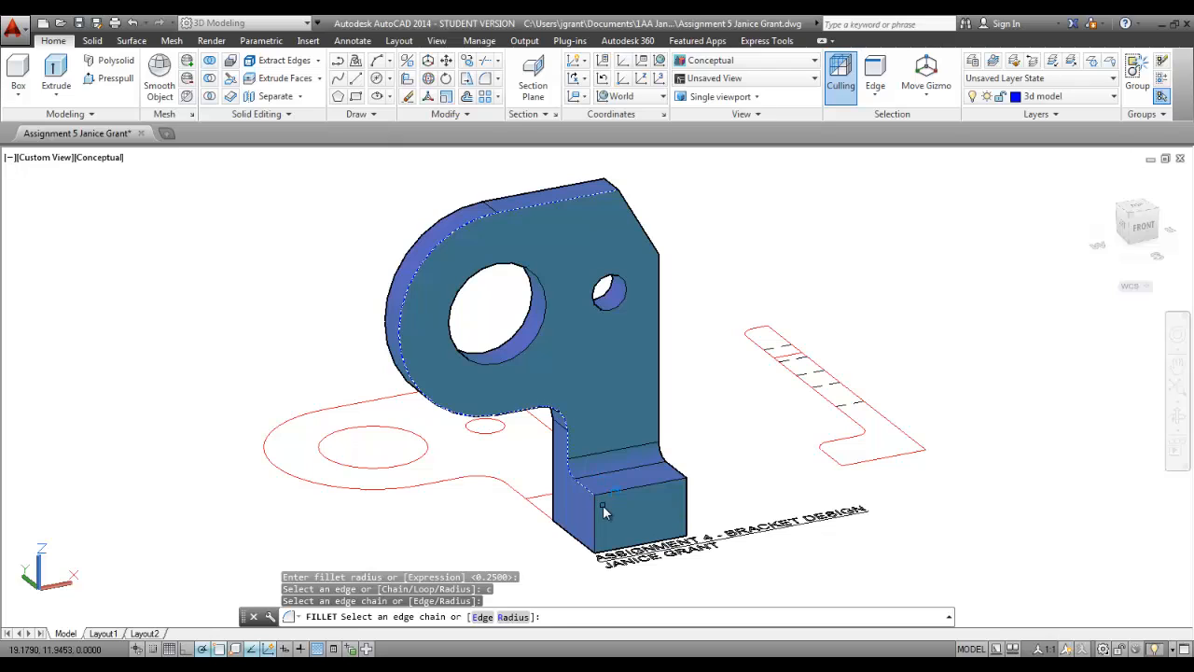
pyautogui.scroll(1, 602, 494)
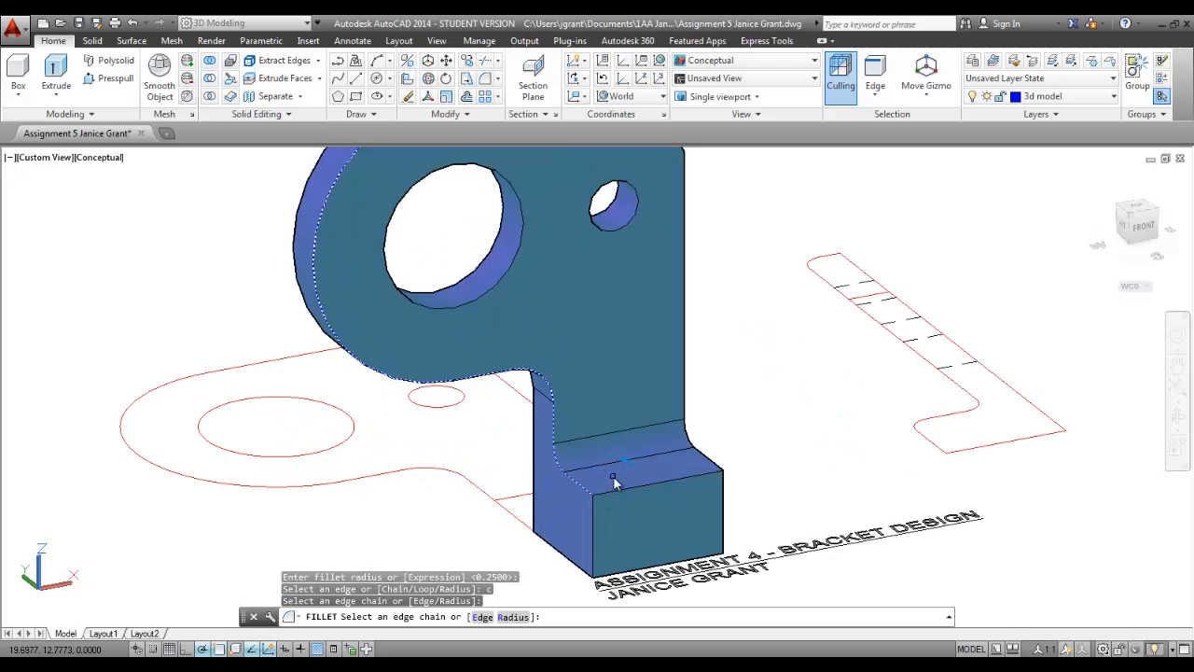
pyautogui.scroll(-2, 613, 478)
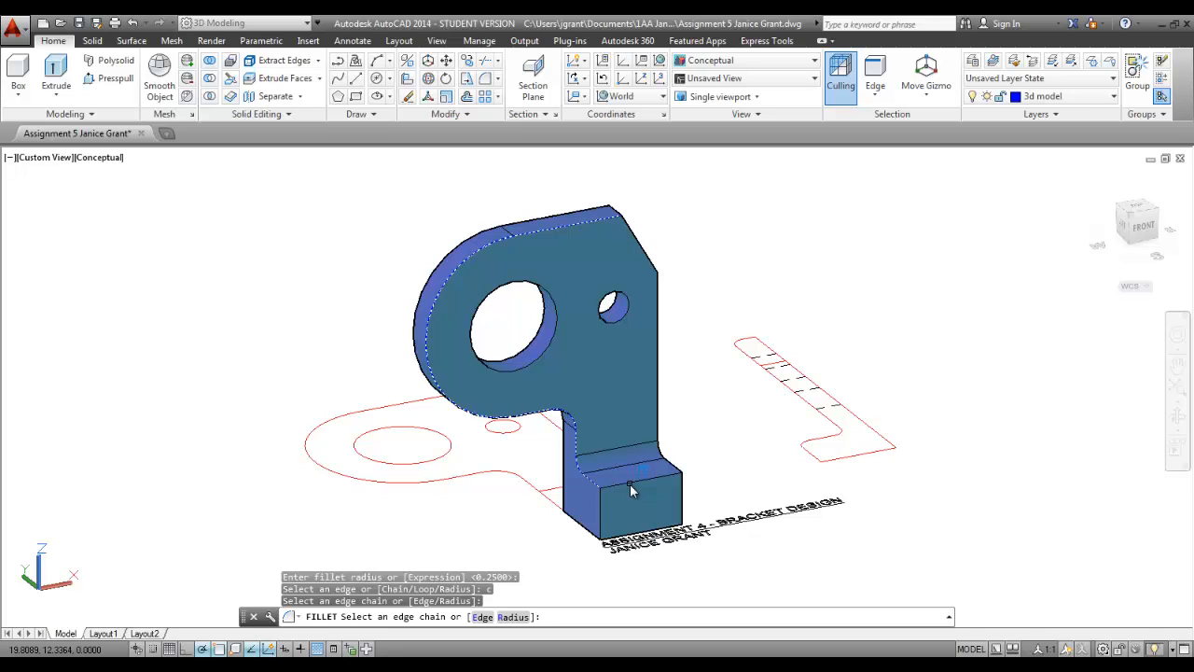
pyautogui.click(630, 483)
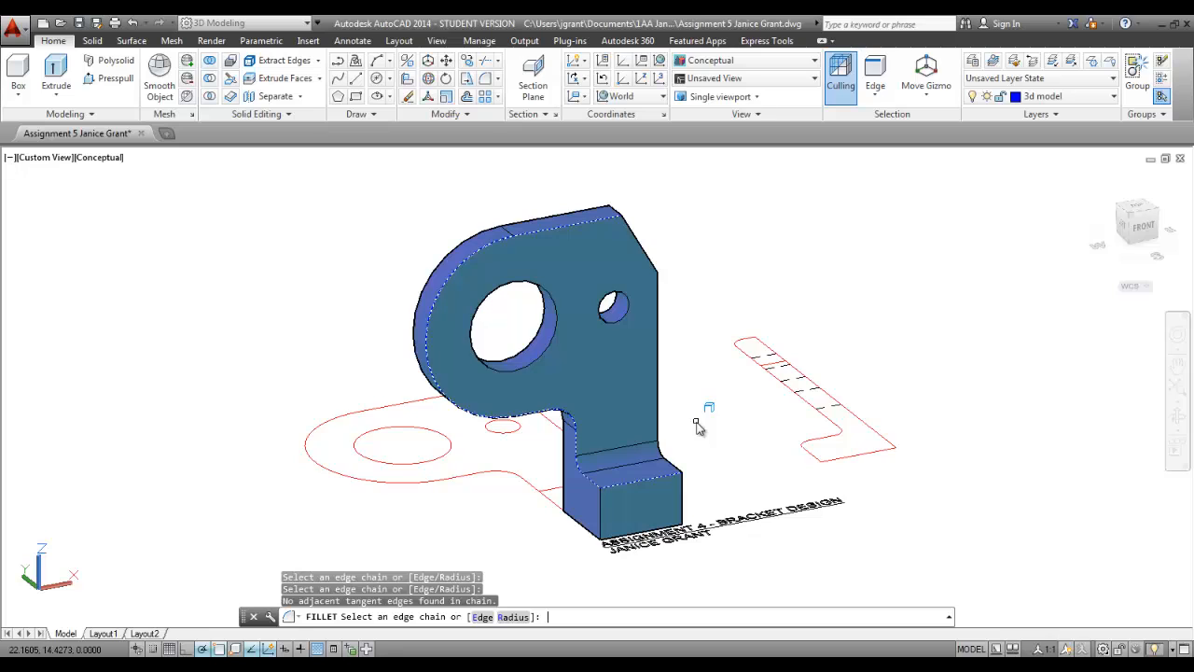
pyautogui.press('Return')
pyautogui.press('Return')
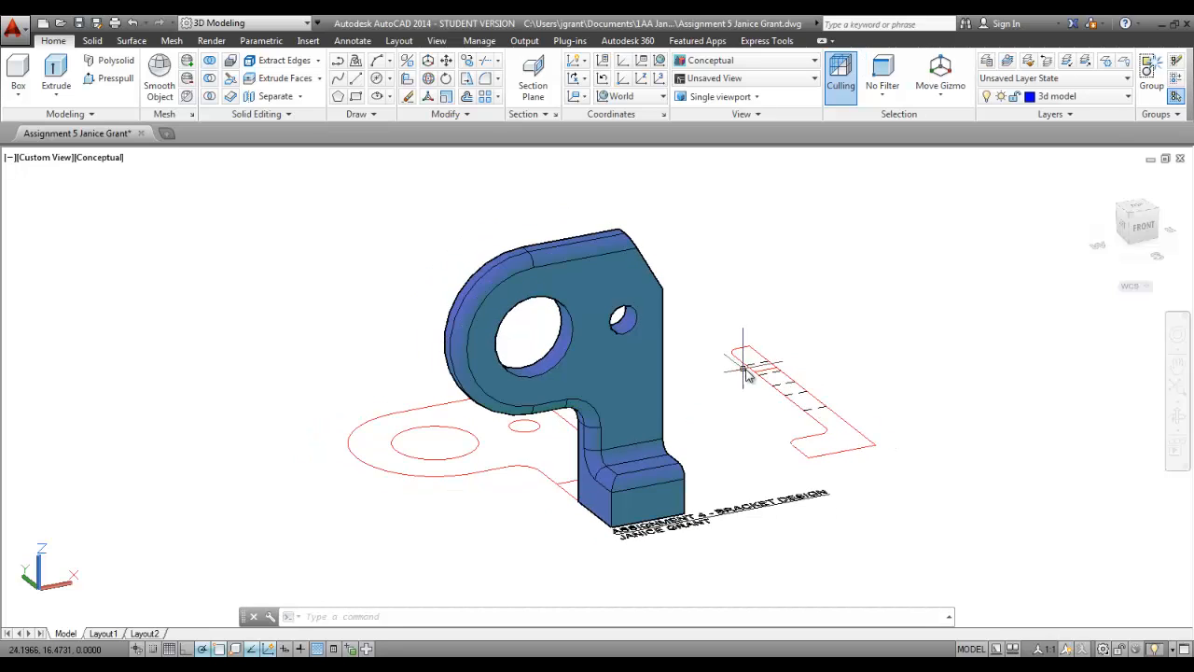
# - Freeze the objects and hidden layers to hide the 2D linework, and thaw both layers again
pyautogui.click(1128, 96)
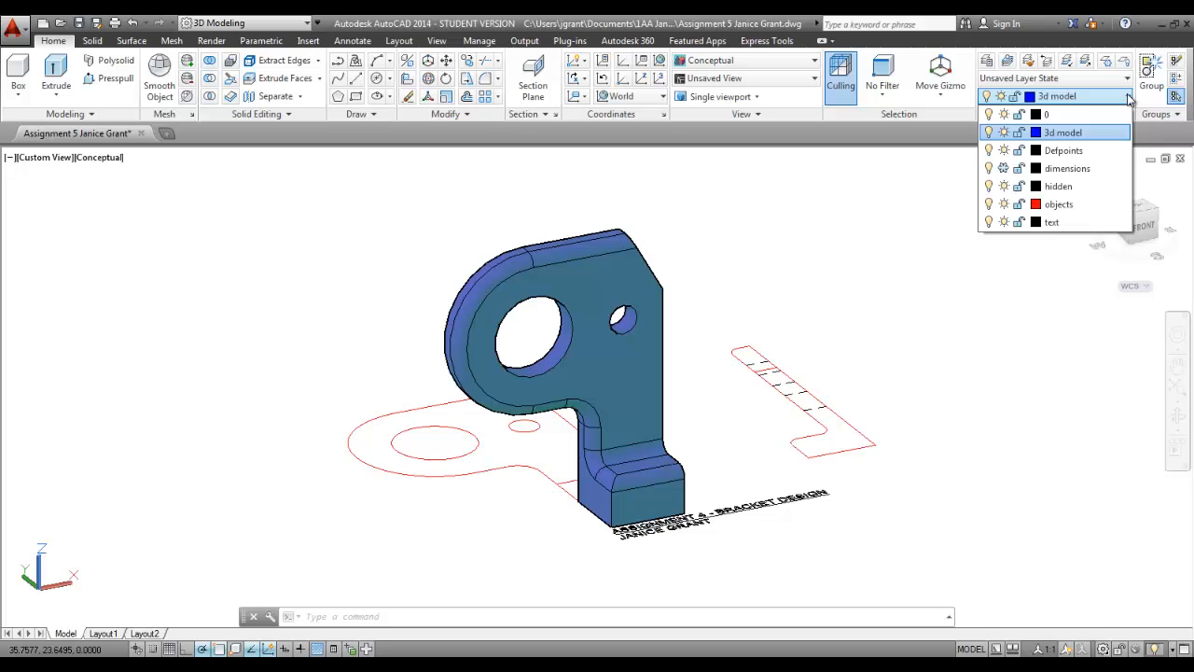
pyautogui.click(1004, 204)
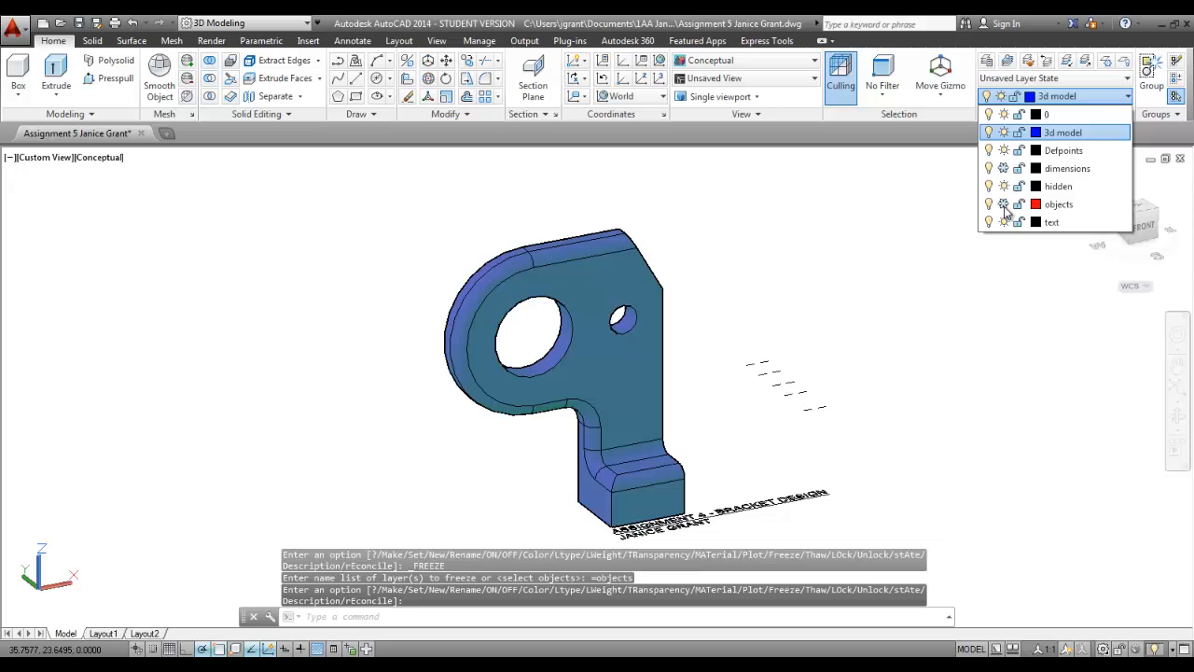
pyautogui.click(1004, 185)
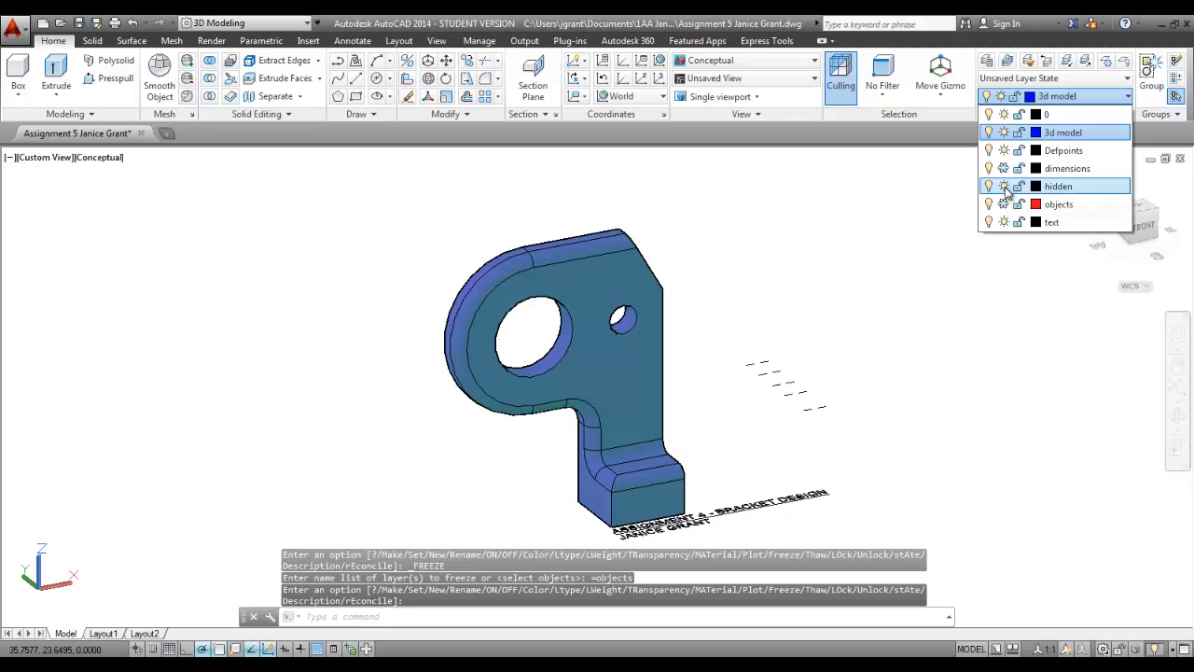
pyautogui.click(1003, 206)
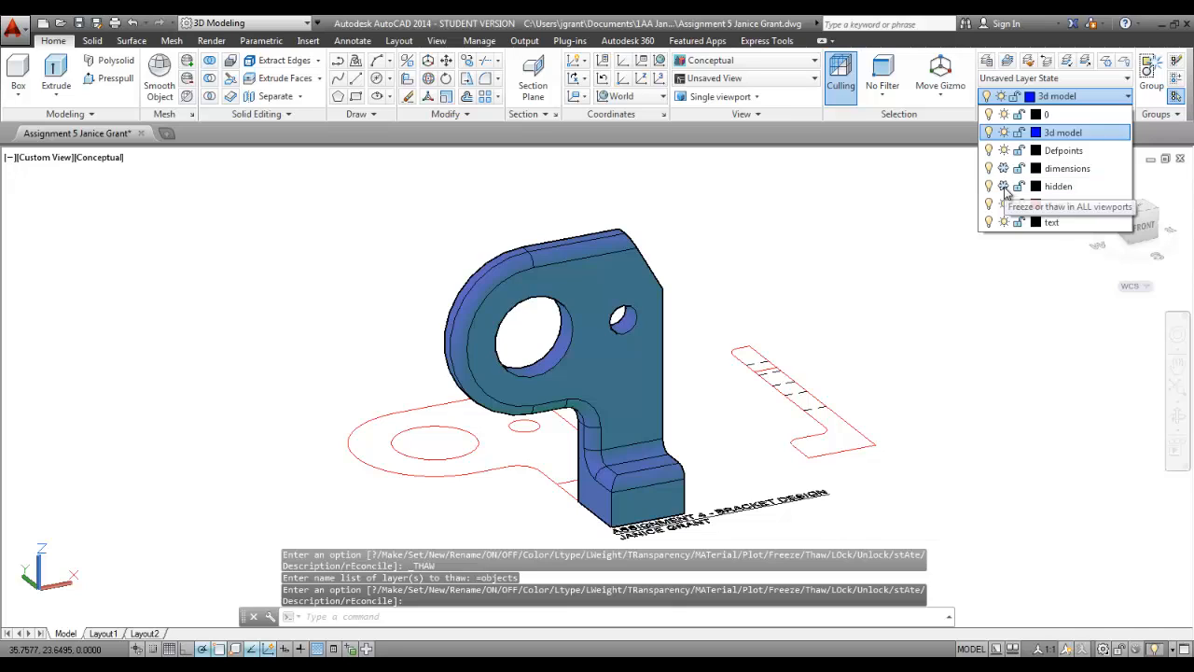
pyautogui.click(1004, 187)
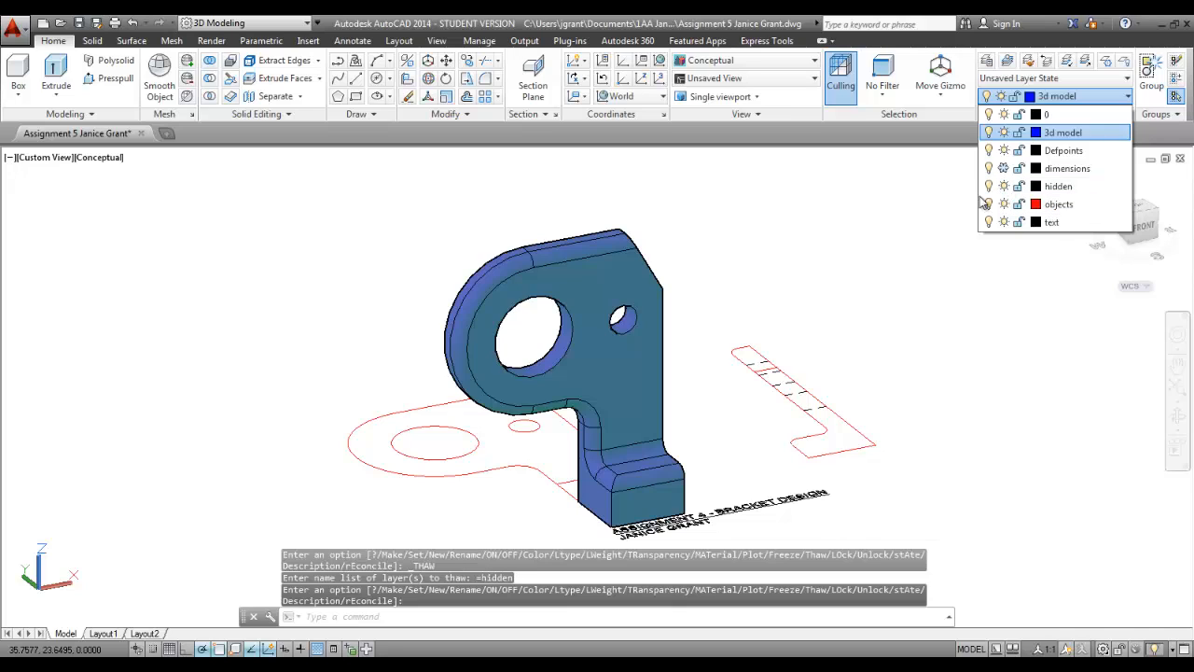
pyautogui.click(910, 270)
# - Move the bracket solid to the right, clear of the 2D linework and its title text
pyautogui.scroll(-5, 874, 318)
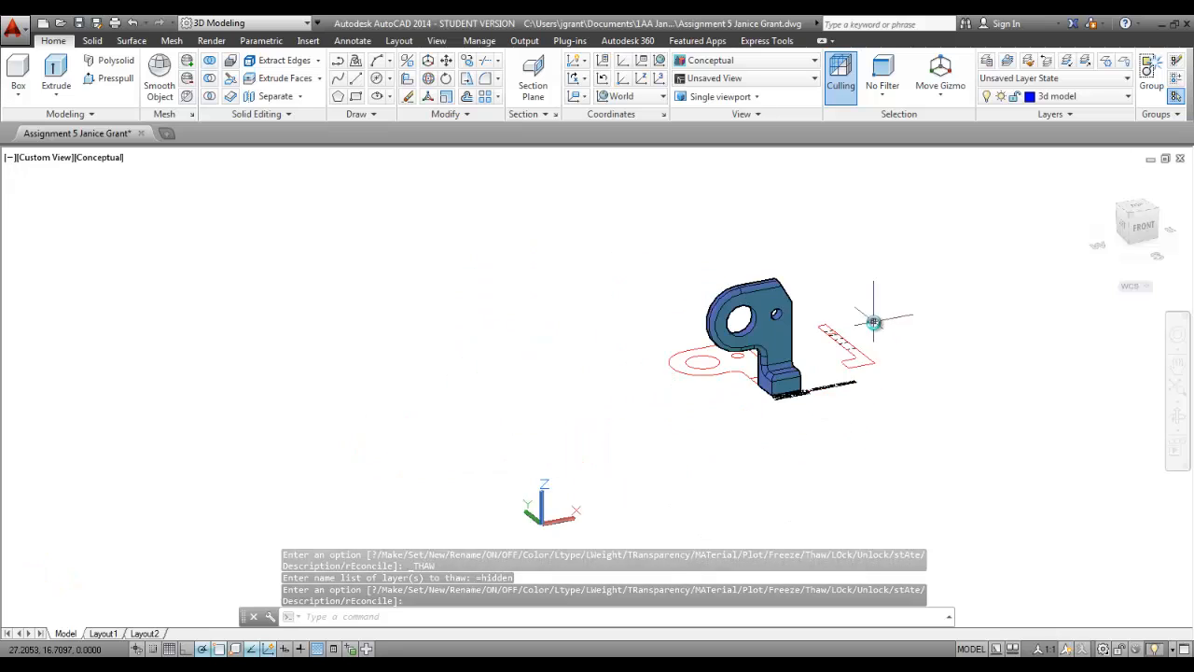
pyautogui.scroll(2, 874, 322)
pyautogui.moveTo(874, 322); pyautogui.dragTo(630, 341, button='middle')
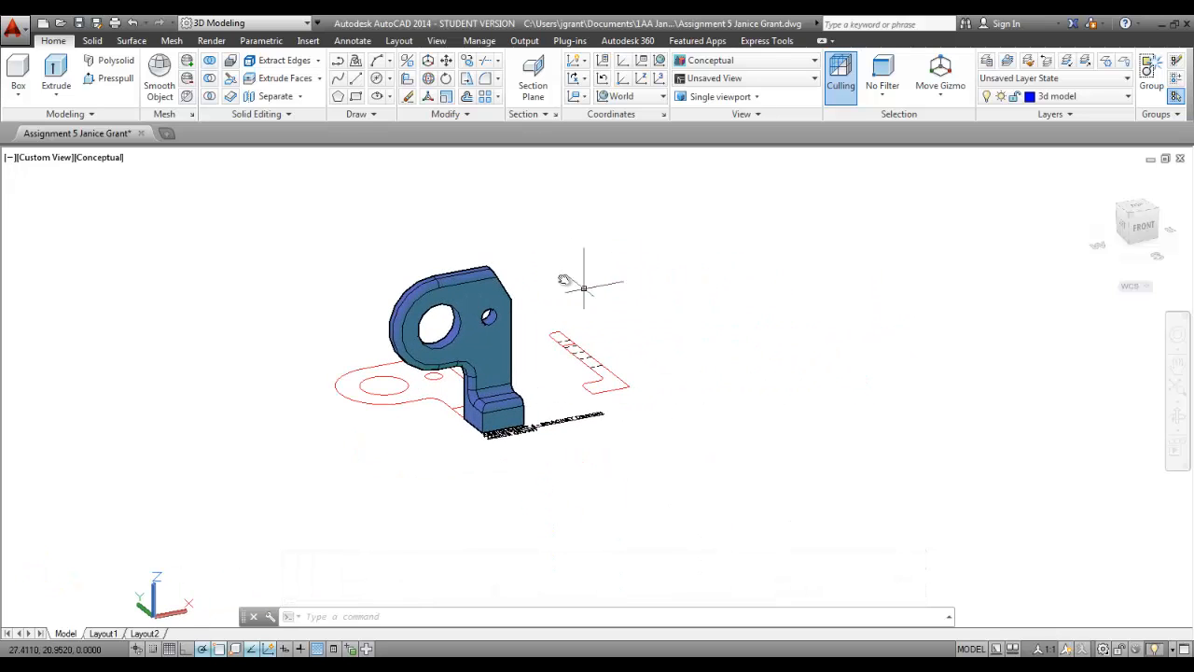
pyautogui.click(504, 280)
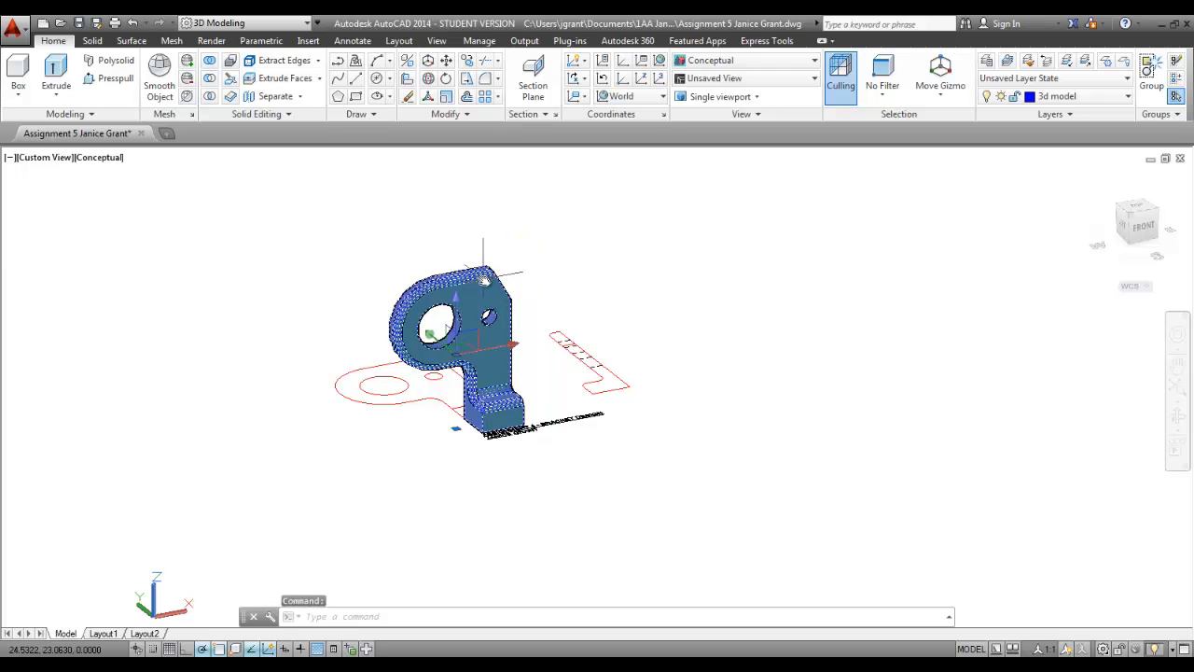
pyautogui.moveTo(484, 279)
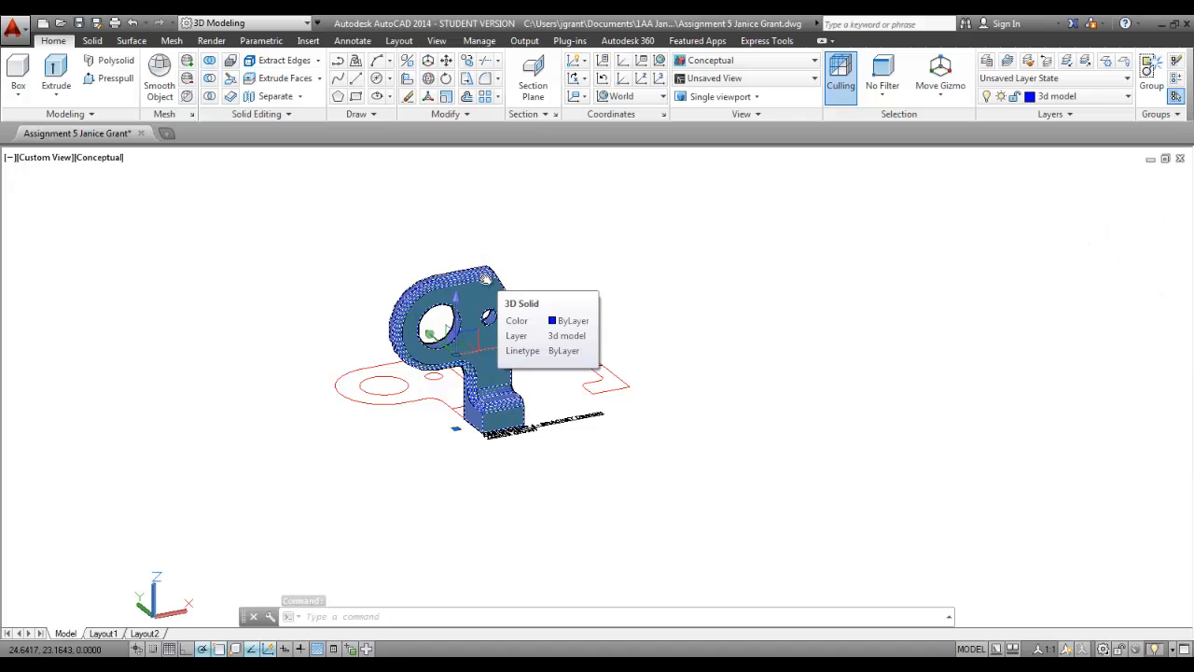
pyautogui.moveTo(632, 283); pyautogui.dragTo(874, 249)
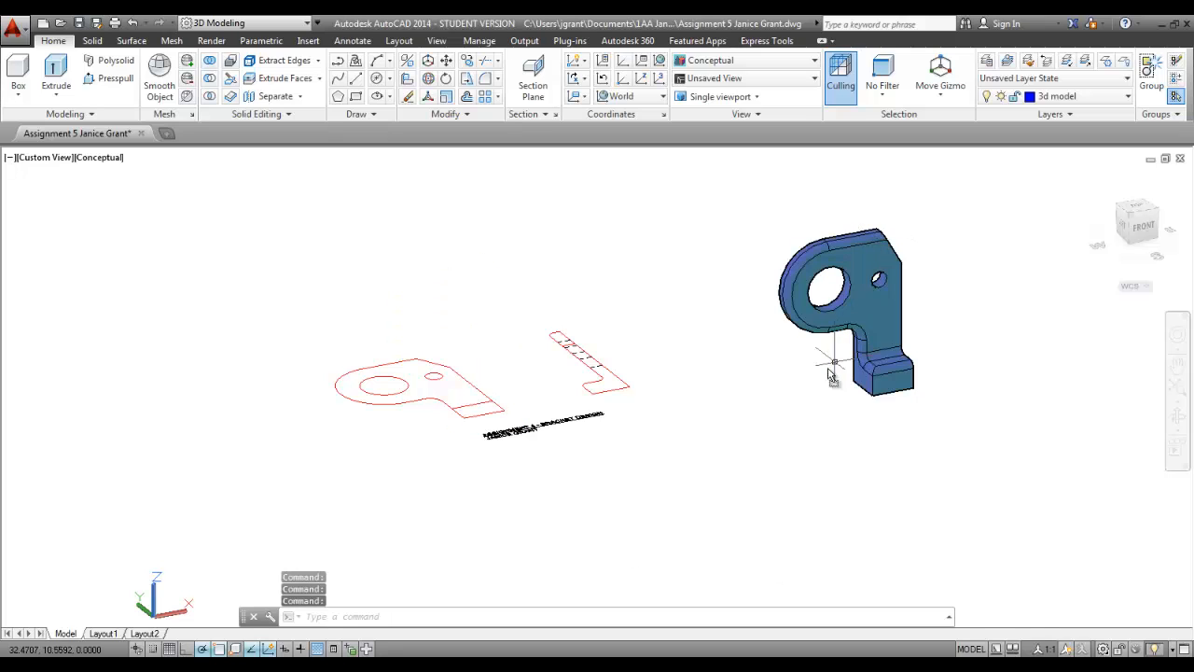
pyautogui.moveTo(835, 373); pyautogui.dragTo(626, 385, button='middle')
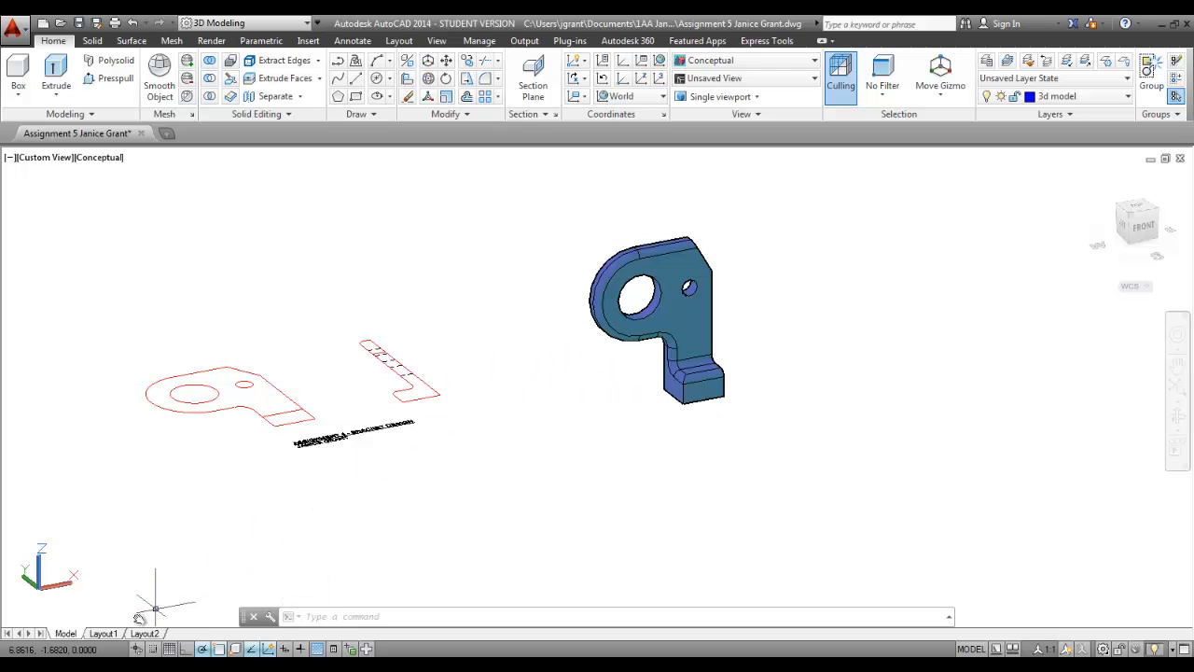
# - Create a new layer named viewports and assign it color 8
pyautogui.click(1129, 97)
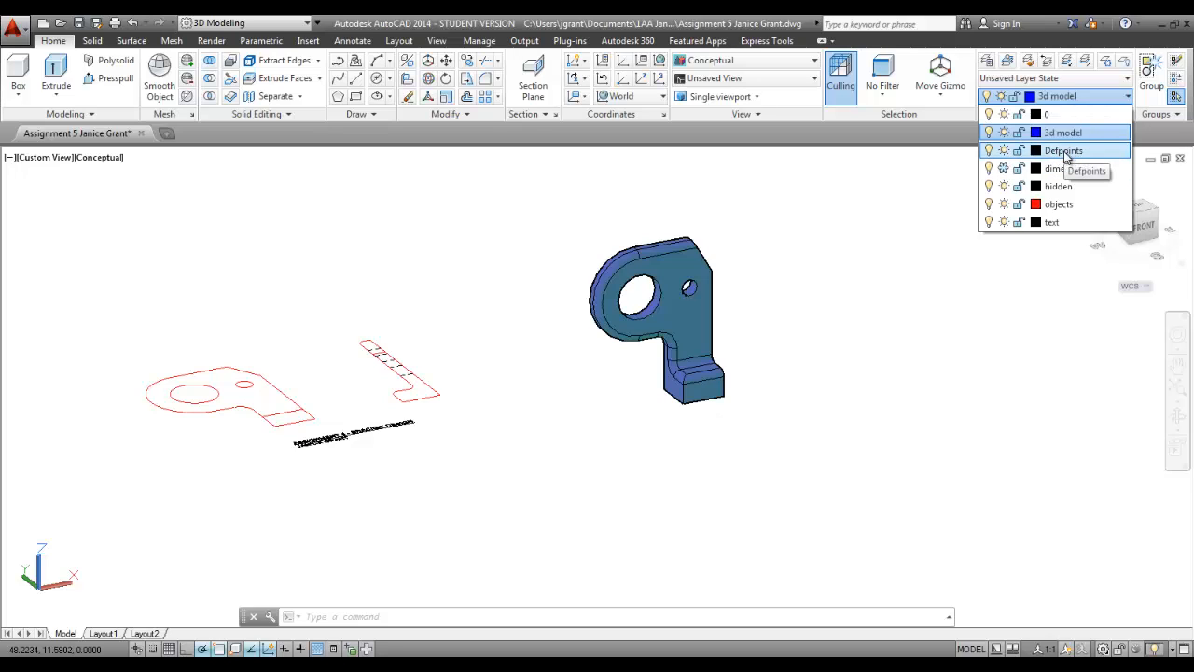
pyautogui.click(988, 62)
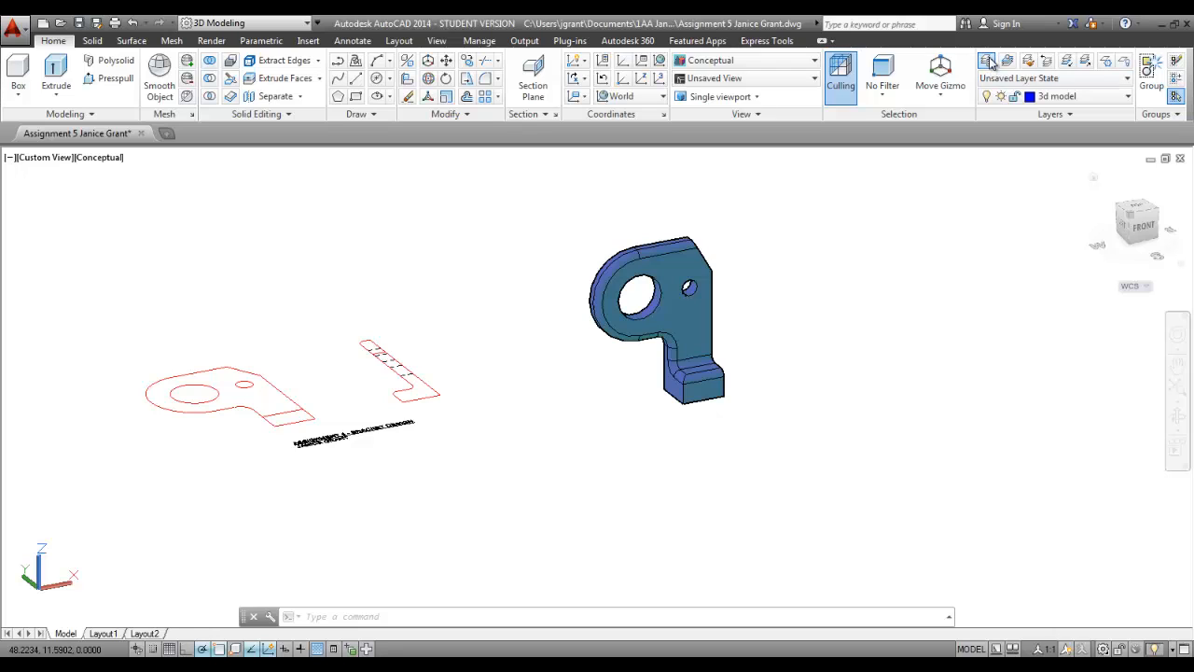
pyautogui.click(988, 62)
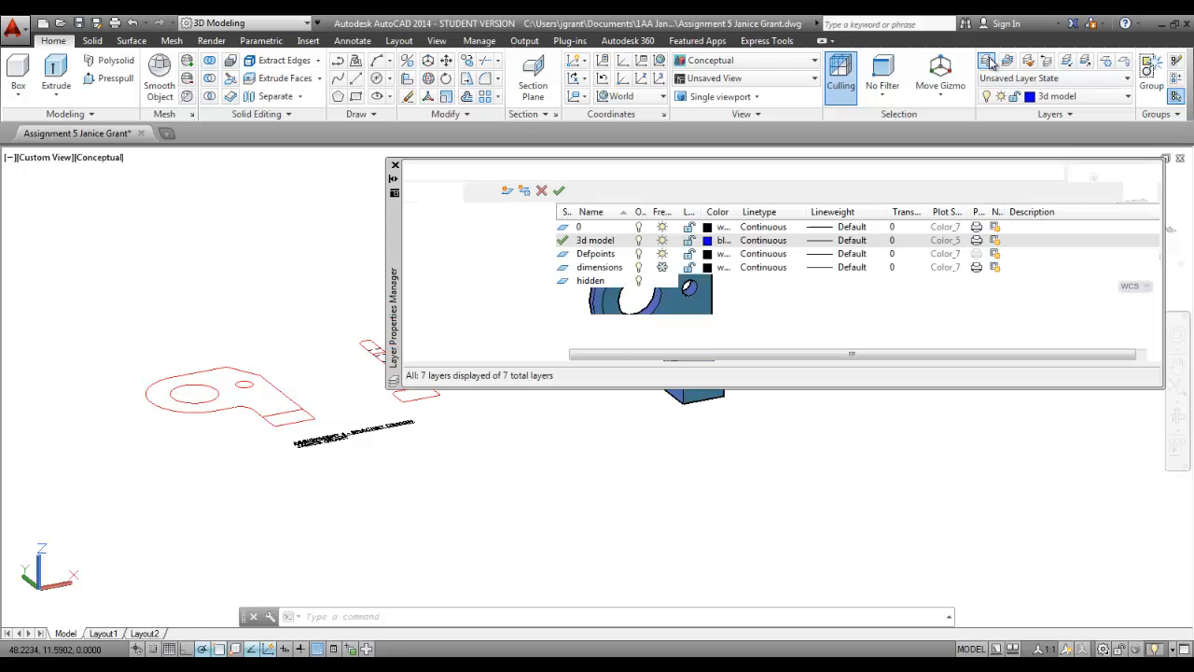
pyautogui.click(507, 191)
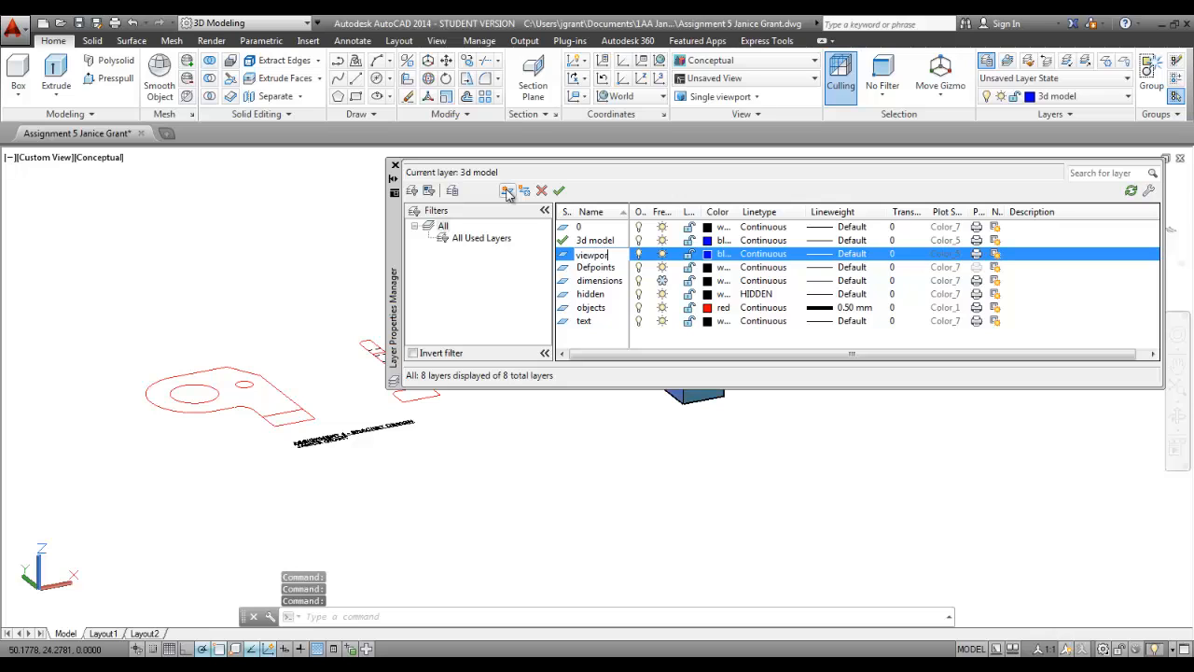
pyautogui.click(719, 254)
pyautogui.click(719, 254)
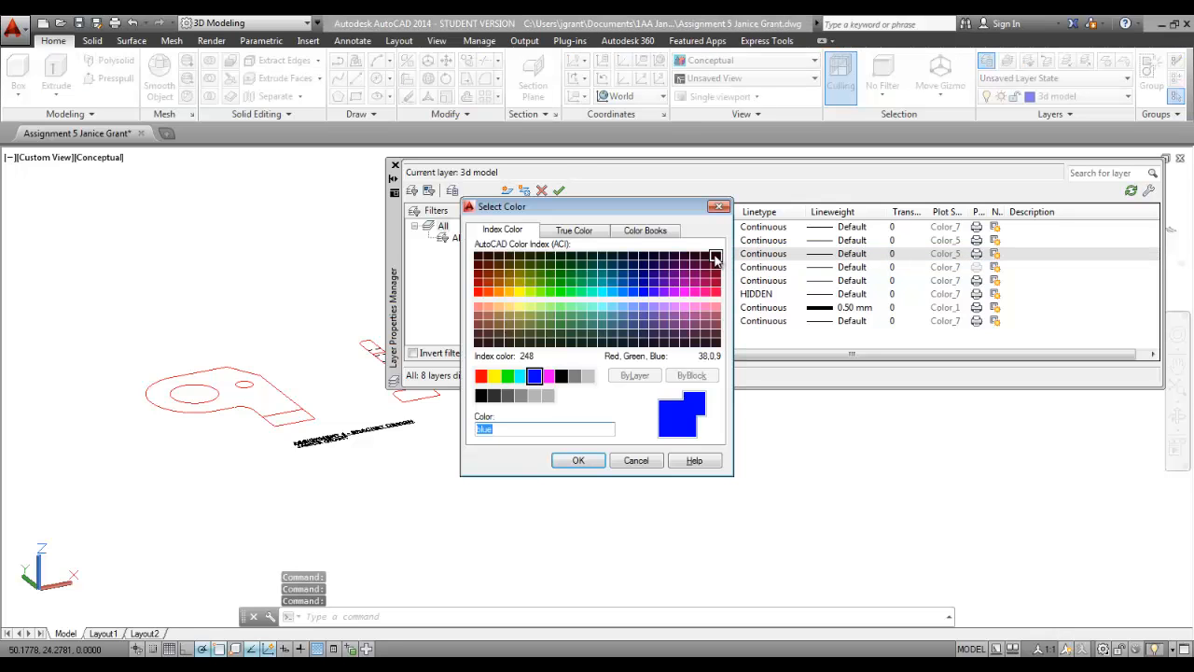
pyautogui.click(576, 377)
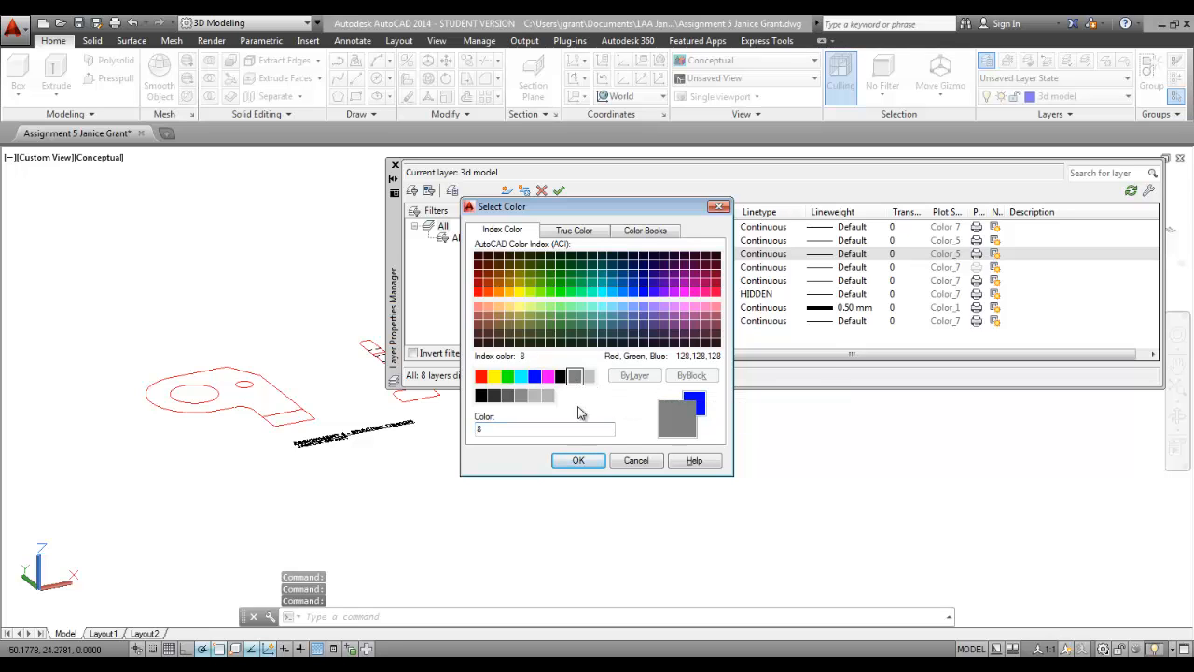
pyautogui.click(578, 460)
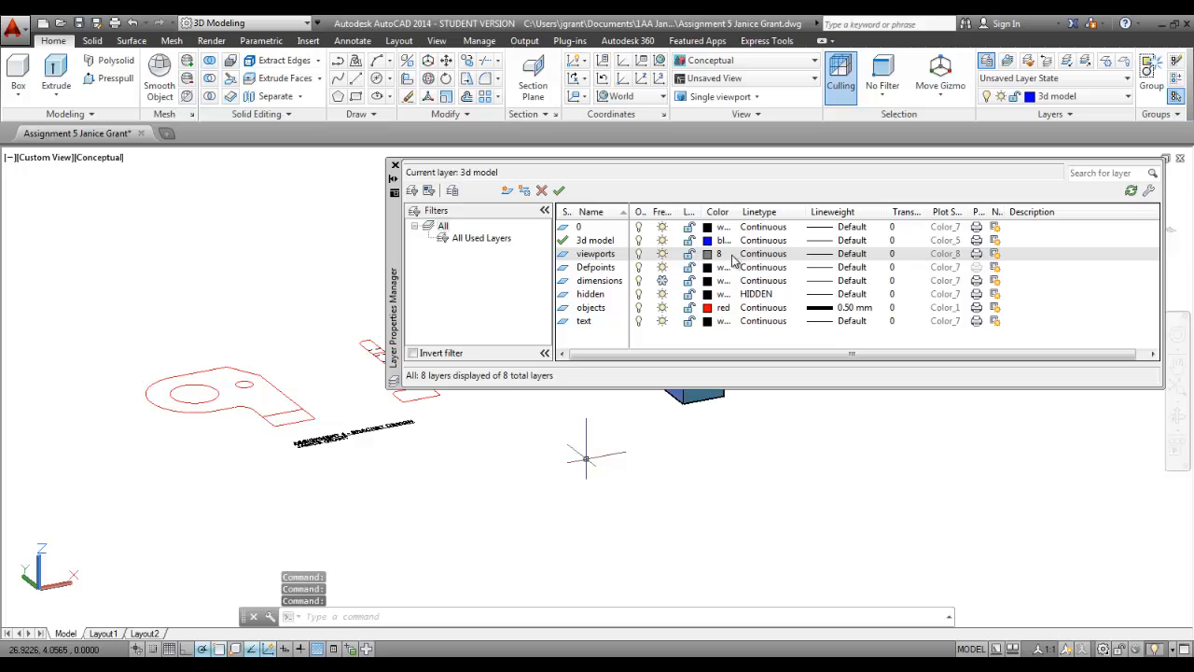
# - Make the viewports layer current and close the layer properties
pyautogui.doubleClick(564, 255)
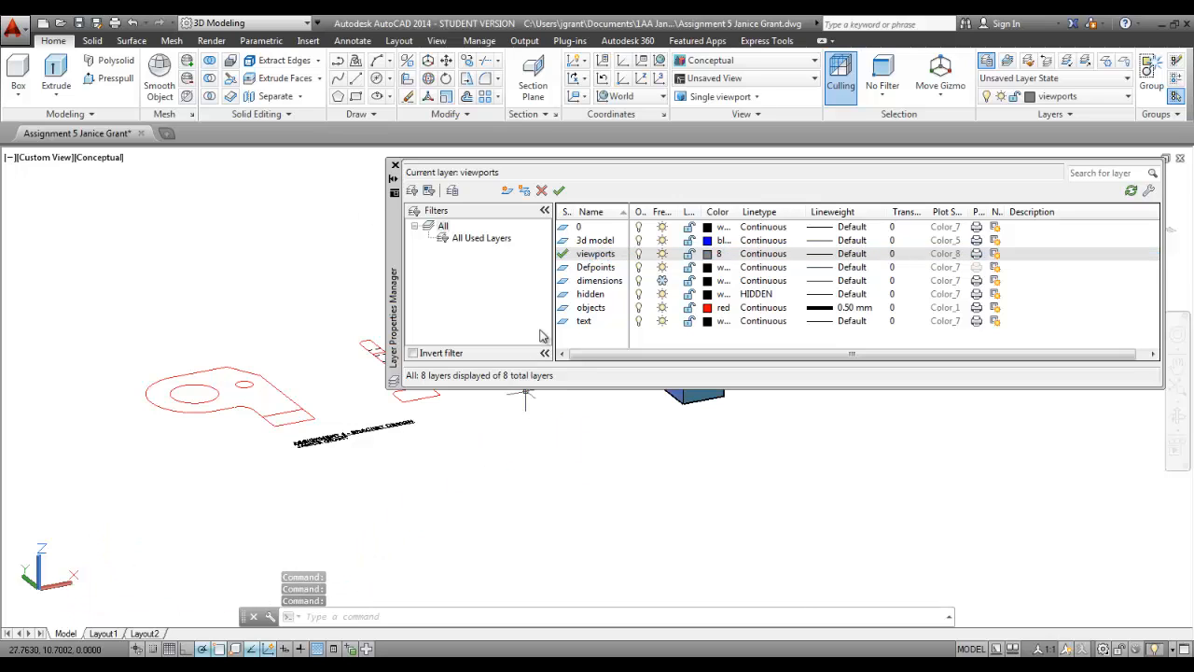
pyautogui.click(977, 254)
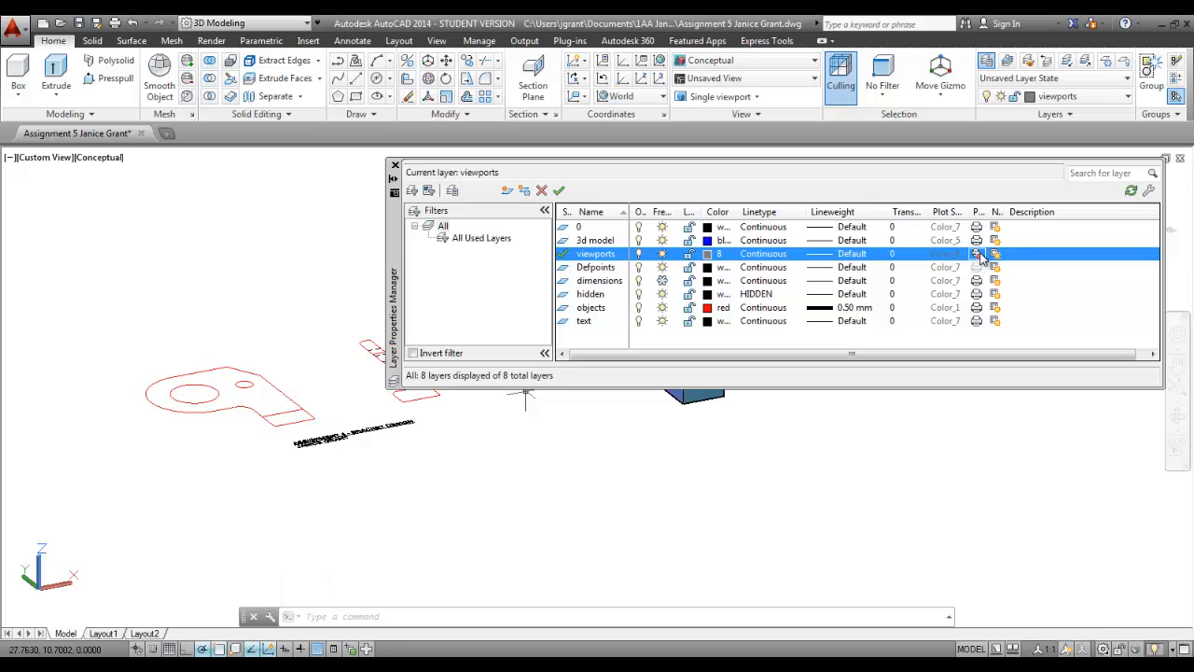
pyautogui.click(395, 166)
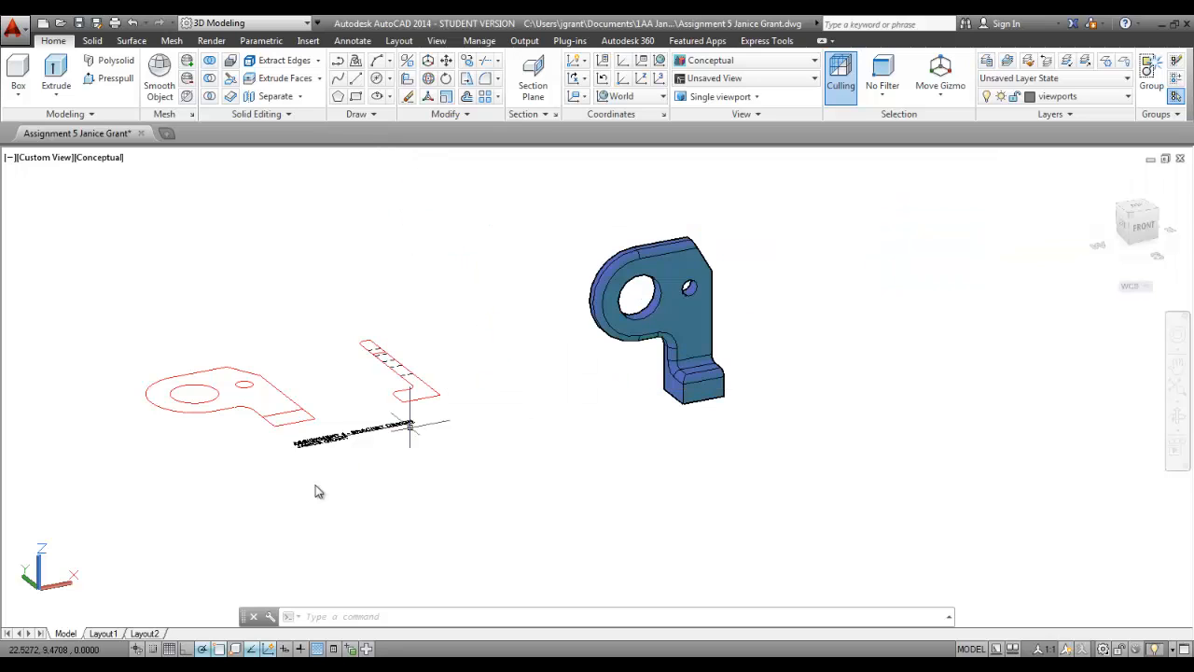
# - Switch to Layout1, activate its viewport and frame only the bracket solid enlarged inside it
pyautogui.click(110, 635)
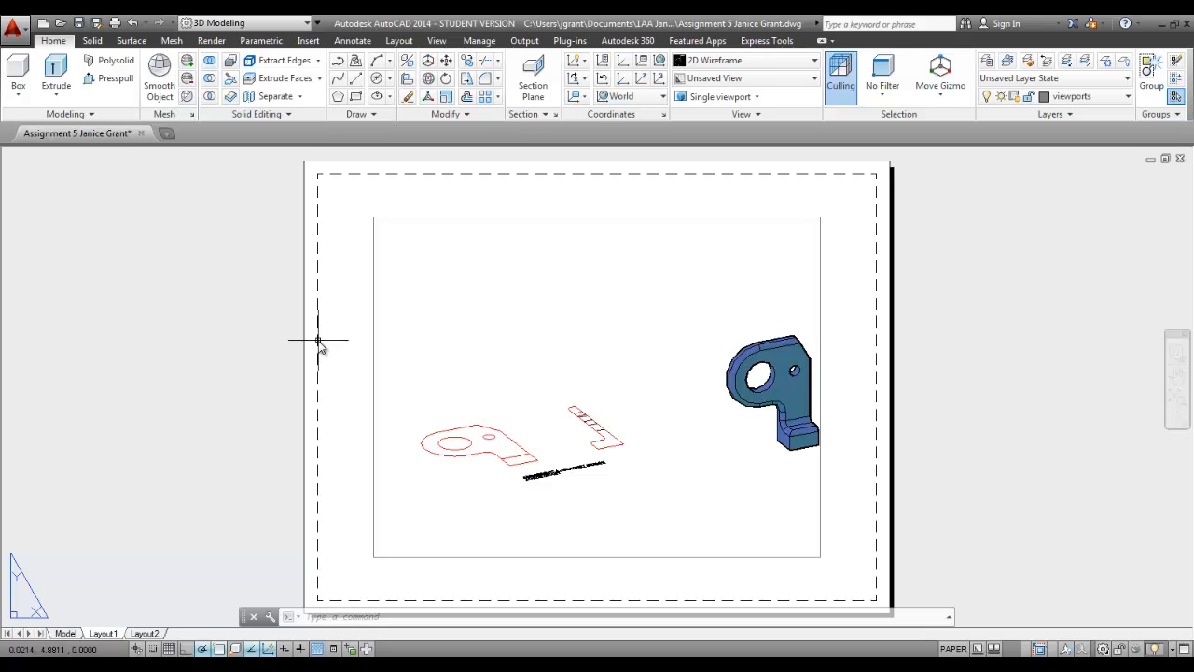
pyautogui.doubleClick(622, 336)
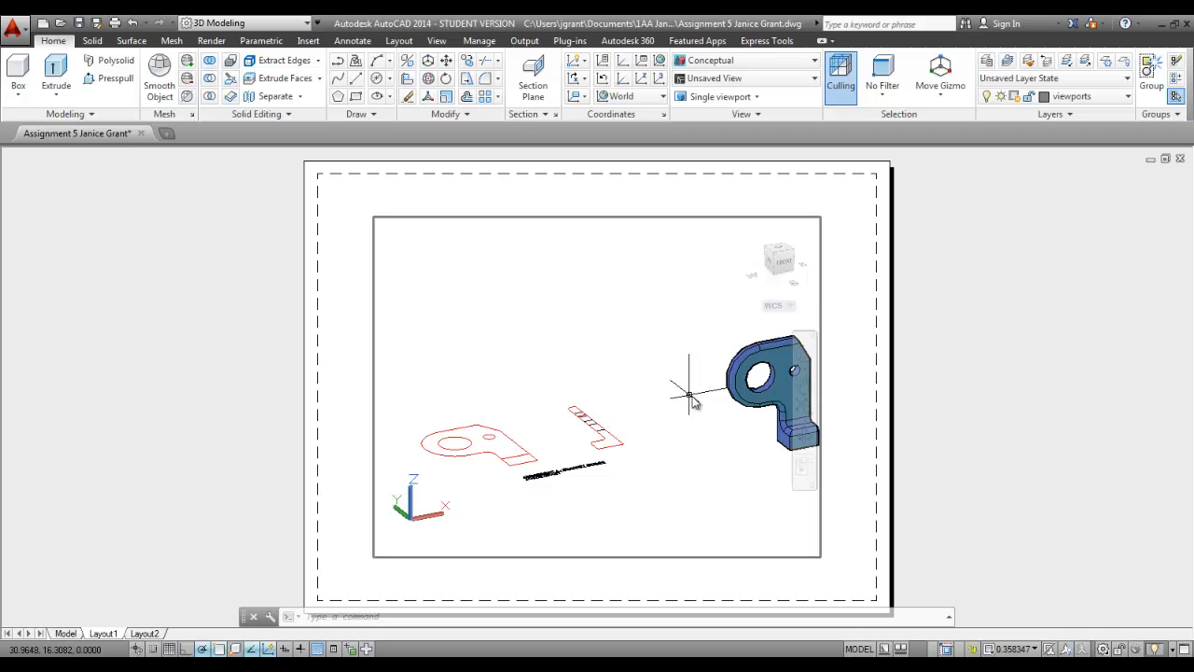
pyautogui.moveTo(689, 396); pyautogui.dragTo(524, 411, button='middle')
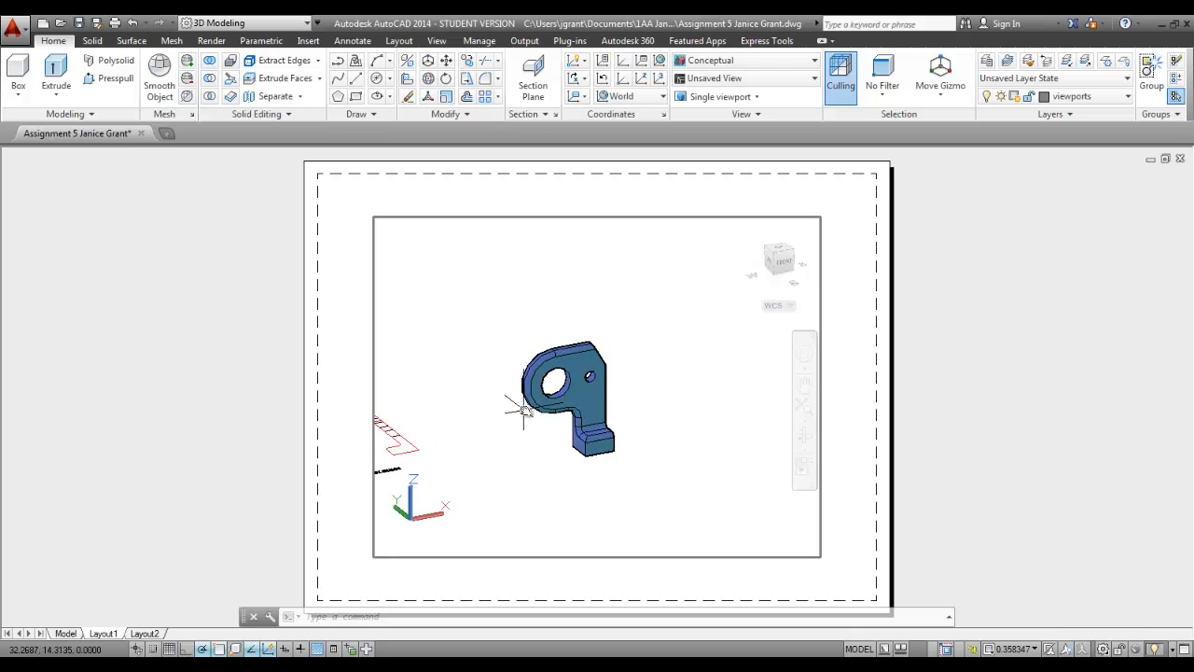
pyautogui.scroll(3, 525, 408)
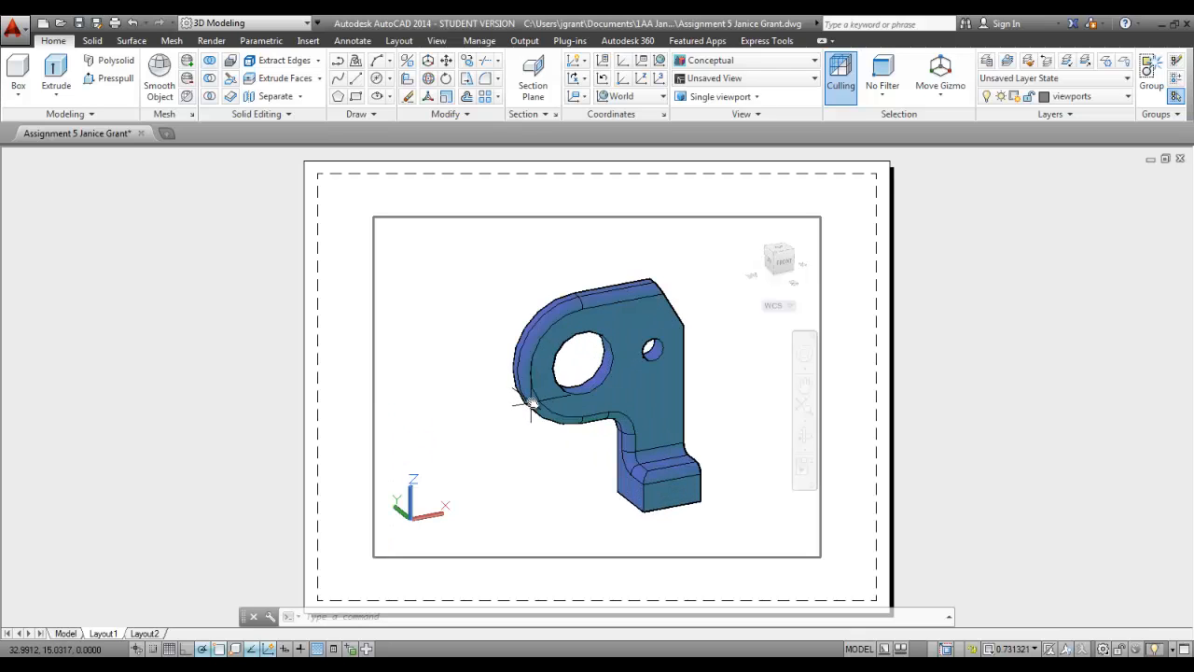
pyautogui.scroll(1, 533, 405)
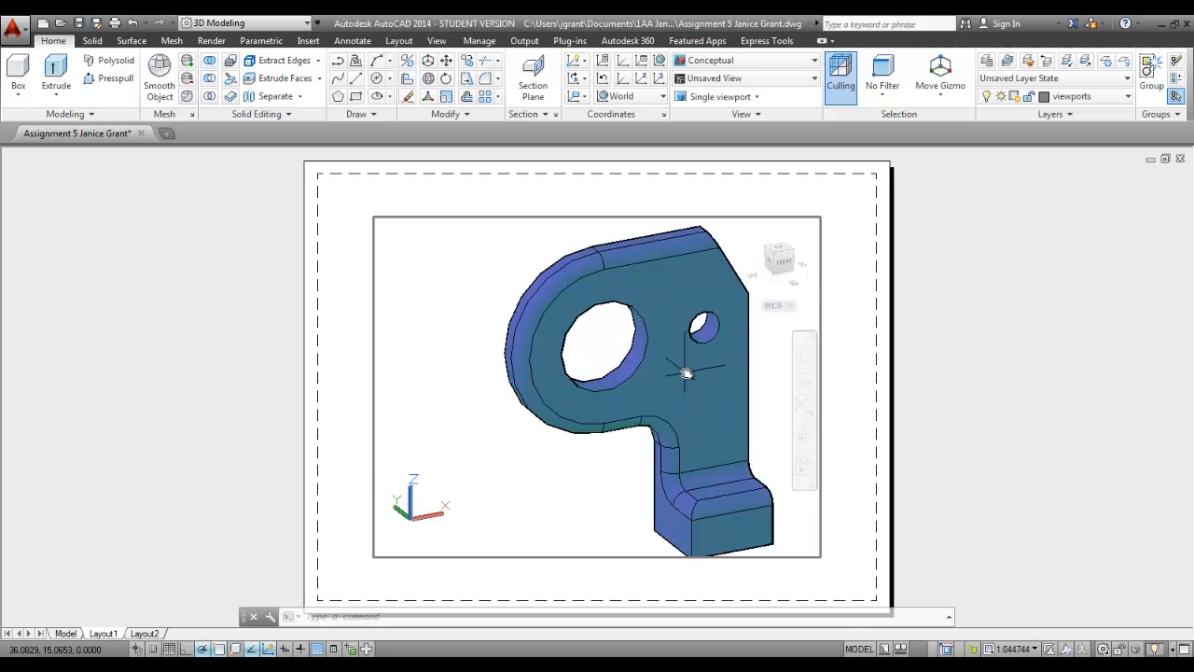
pyautogui.scroll(-1, 690, 371)
pyautogui.scroll(3, 682, 373)
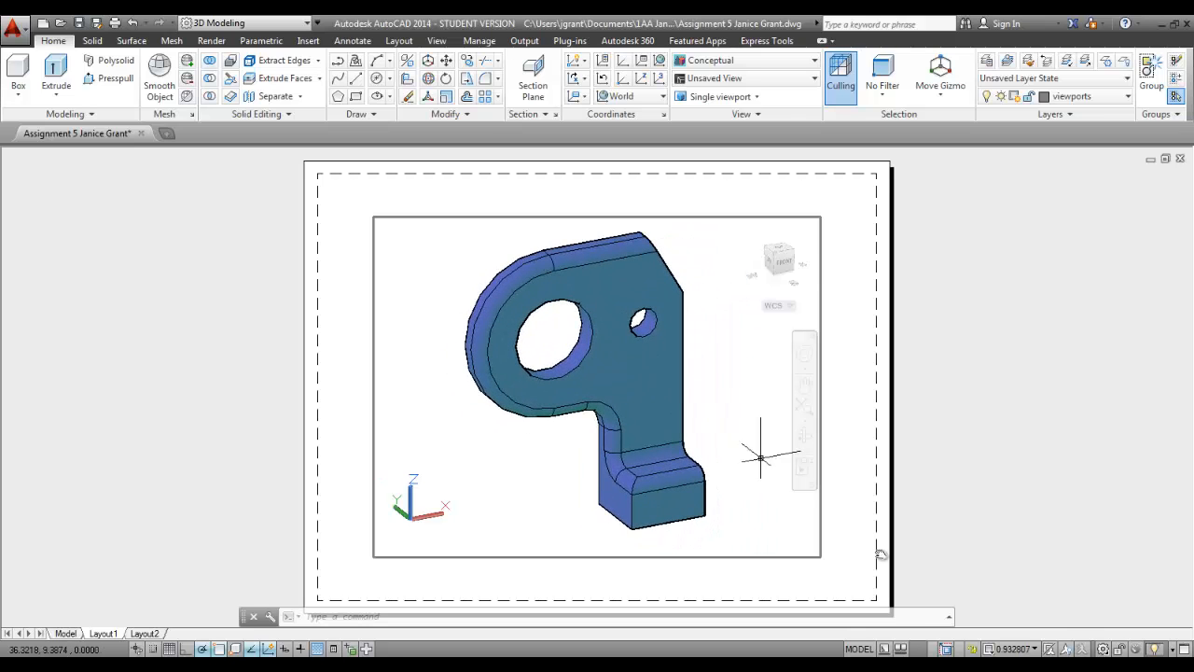
# - Set the viewport scale to 1:1 and return to paper space
pyautogui.click(1034, 648)
pyautogui.click(1050, 65)
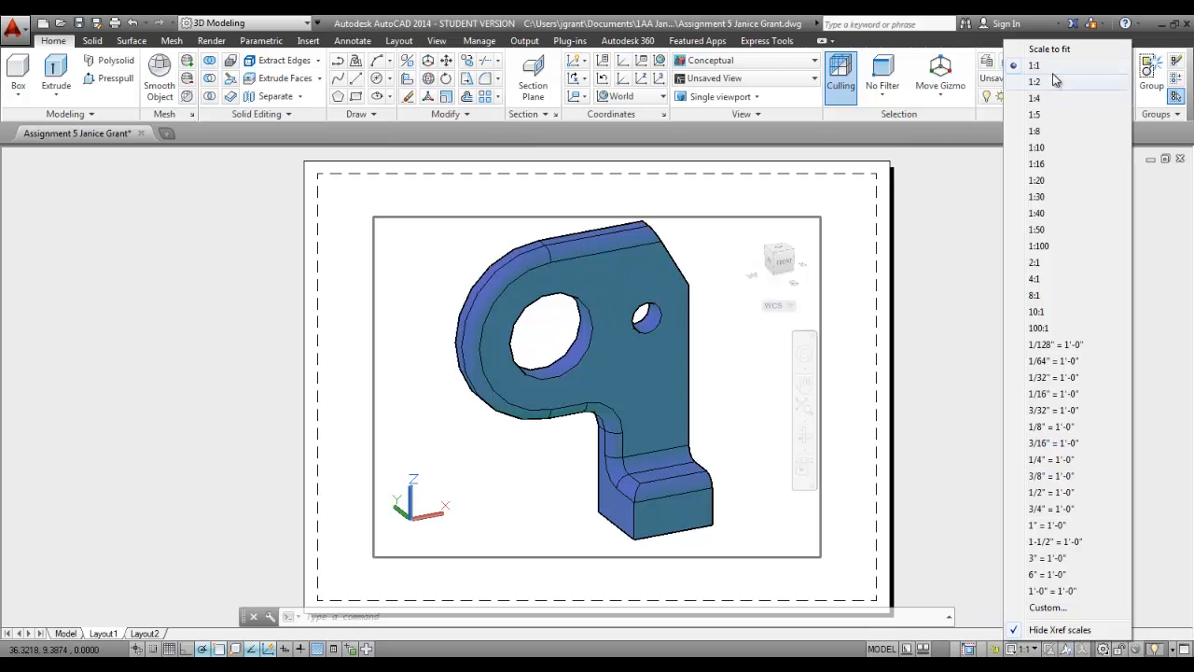
pyautogui.click(1051, 66)
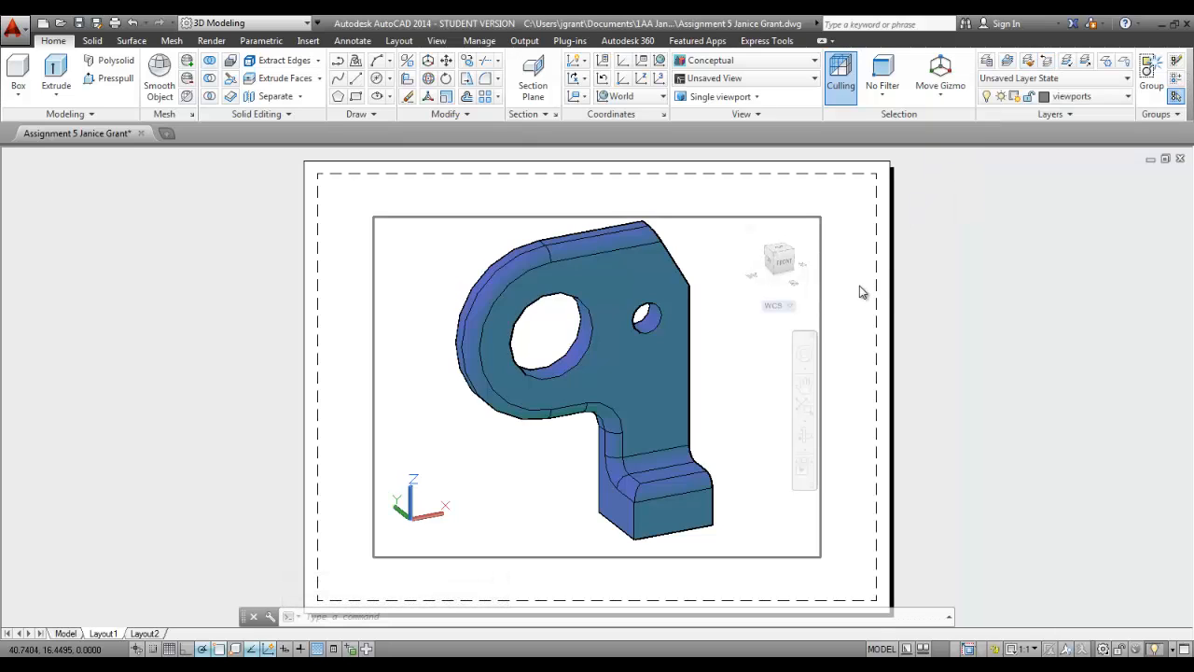
pyautogui.doubleClick(1029, 253)
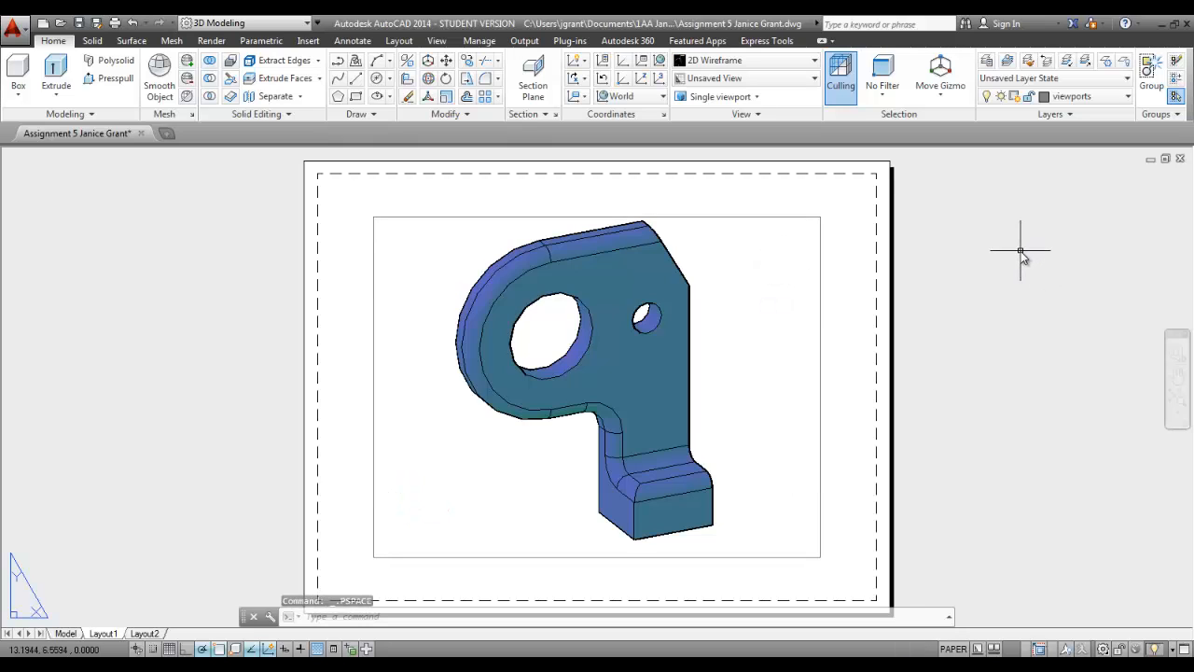
# - Stretch the viewport's two upper corners outward so its border lies just inside the dashed printable margin, and deselect it
pyautogui.click(762, 217)
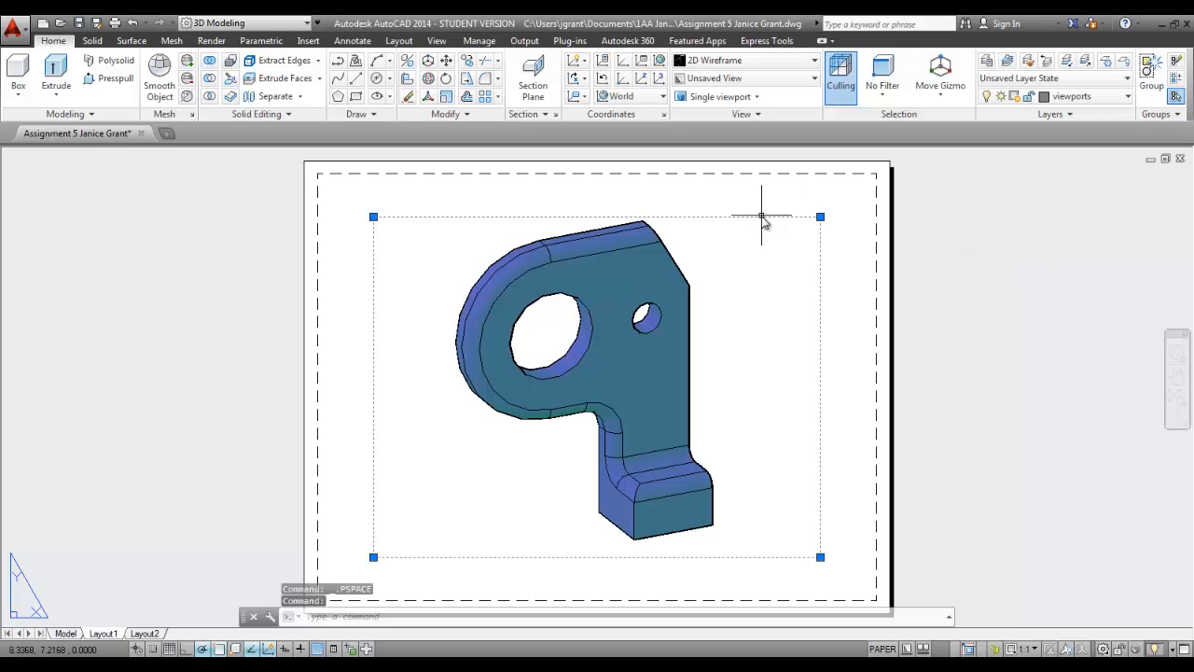
pyautogui.click(820, 216)
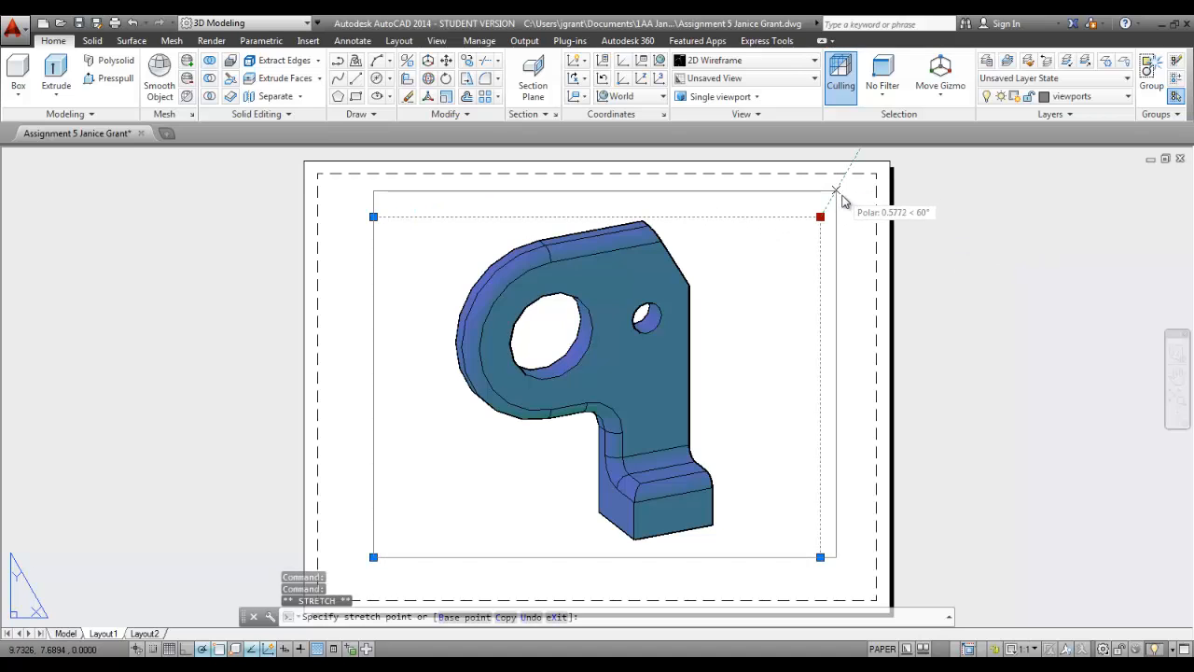
pyautogui.click(835, 191)
pyautogui.click(373, 190)
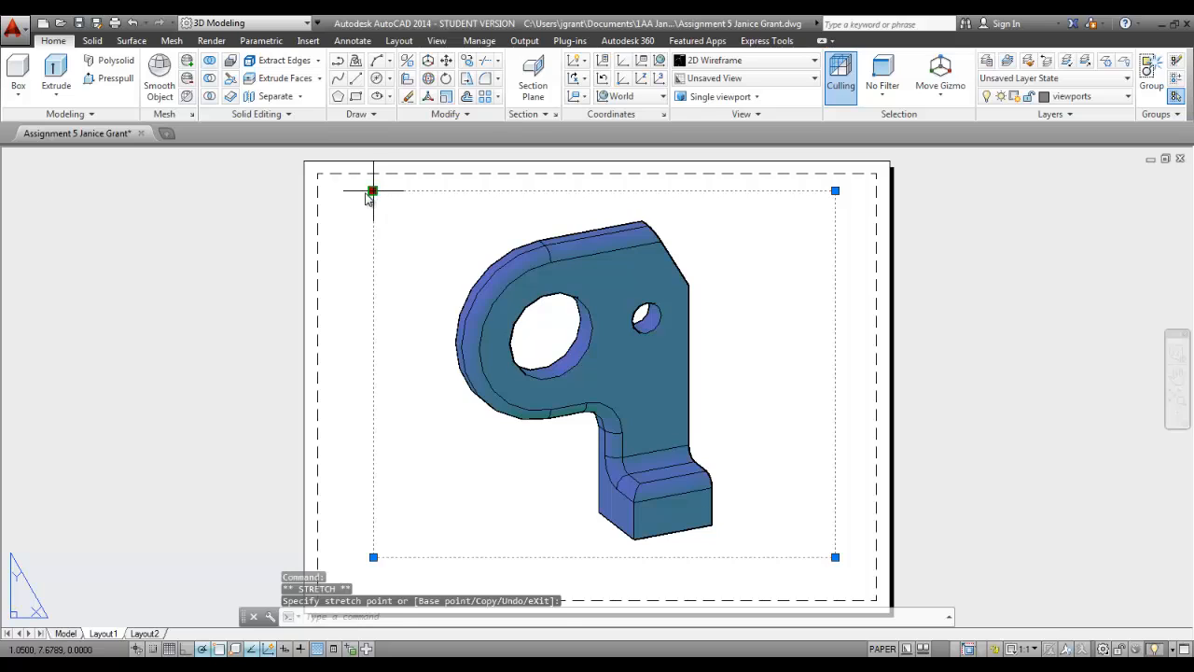
pyautogui.click(344, 190)
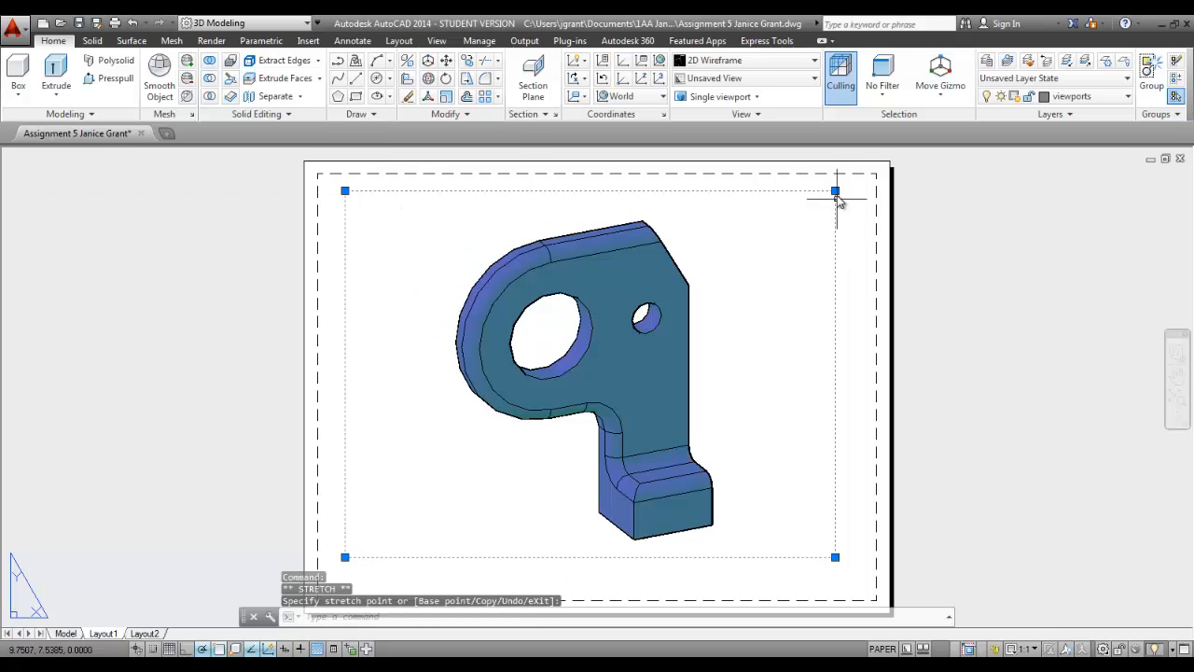
pyautogui.click(836, 192)
pyautogui.click(978, 214)
pyautogui.press('Escape')
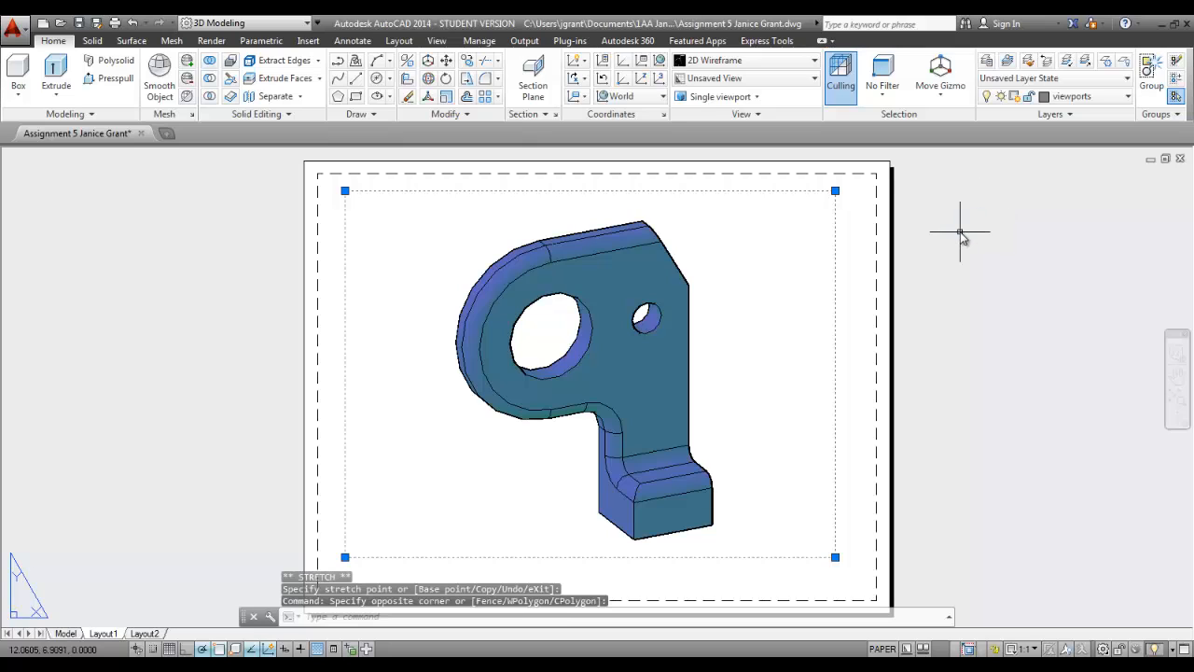
pyautogui.press('Escape')
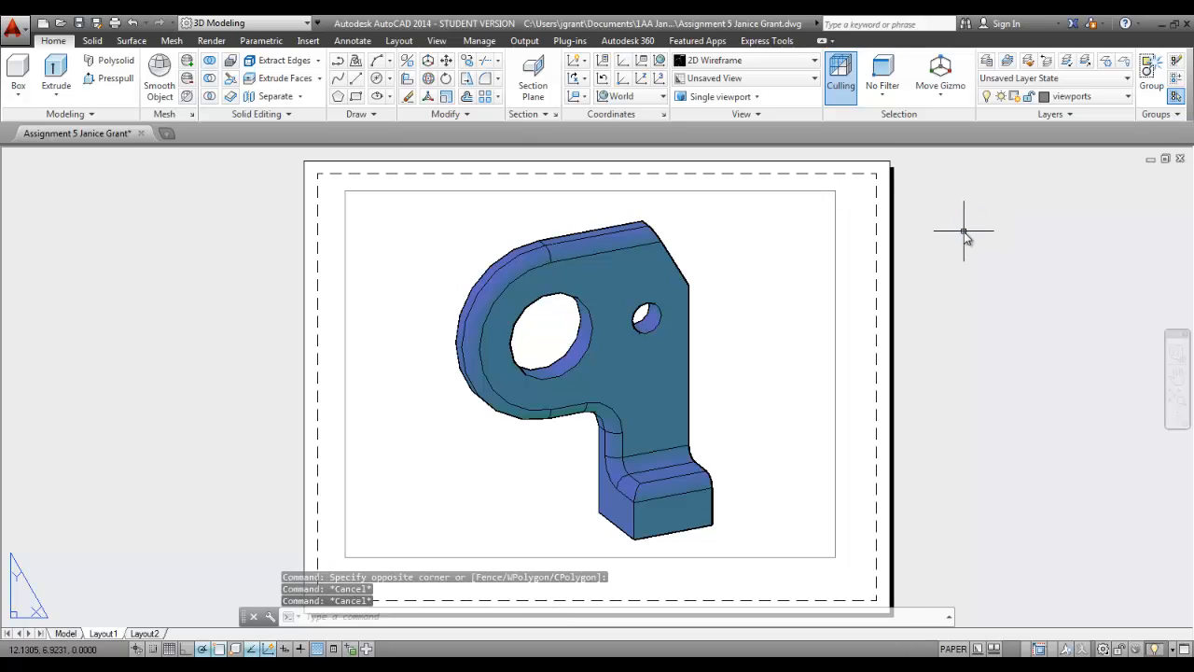
# - Turn off the current viewports layer to hide the viewport border on the layout
pyautogui.click(1127, 98)
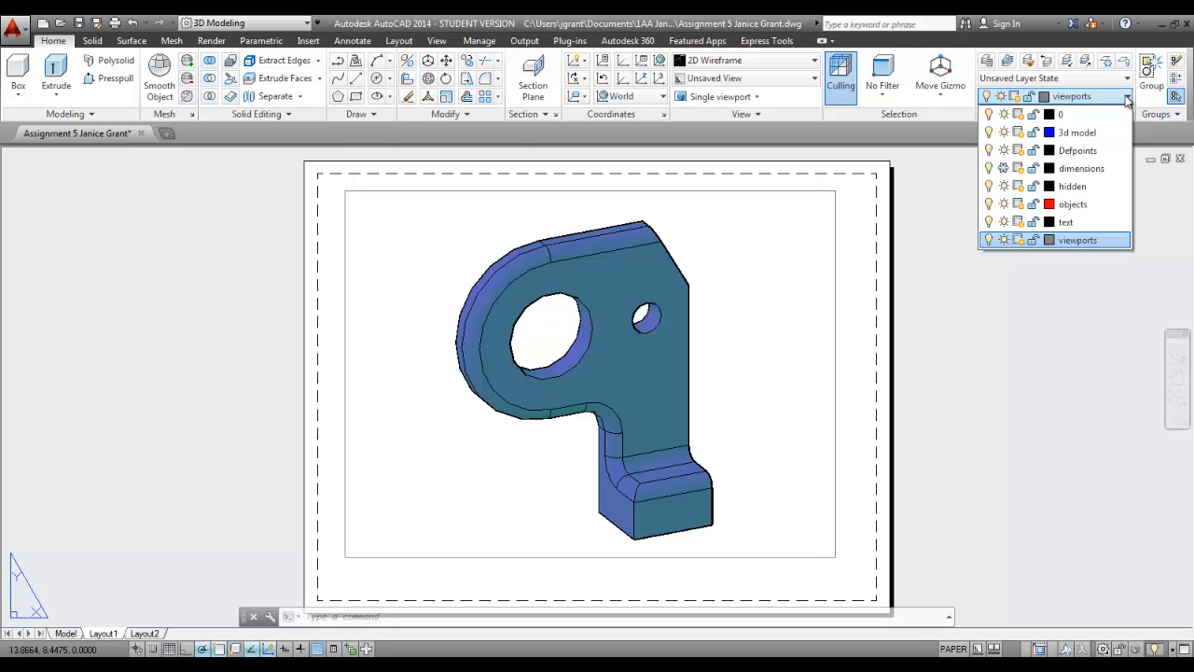
pyautogui.click(989, 240)
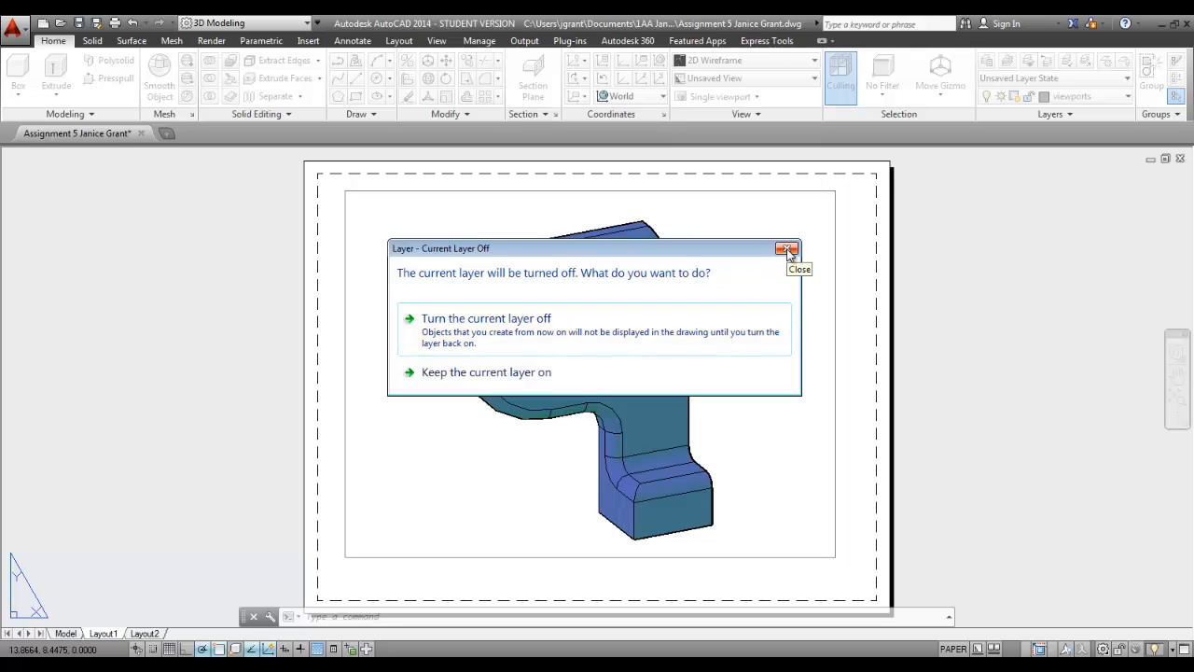
pyautogui.click(489, 336)
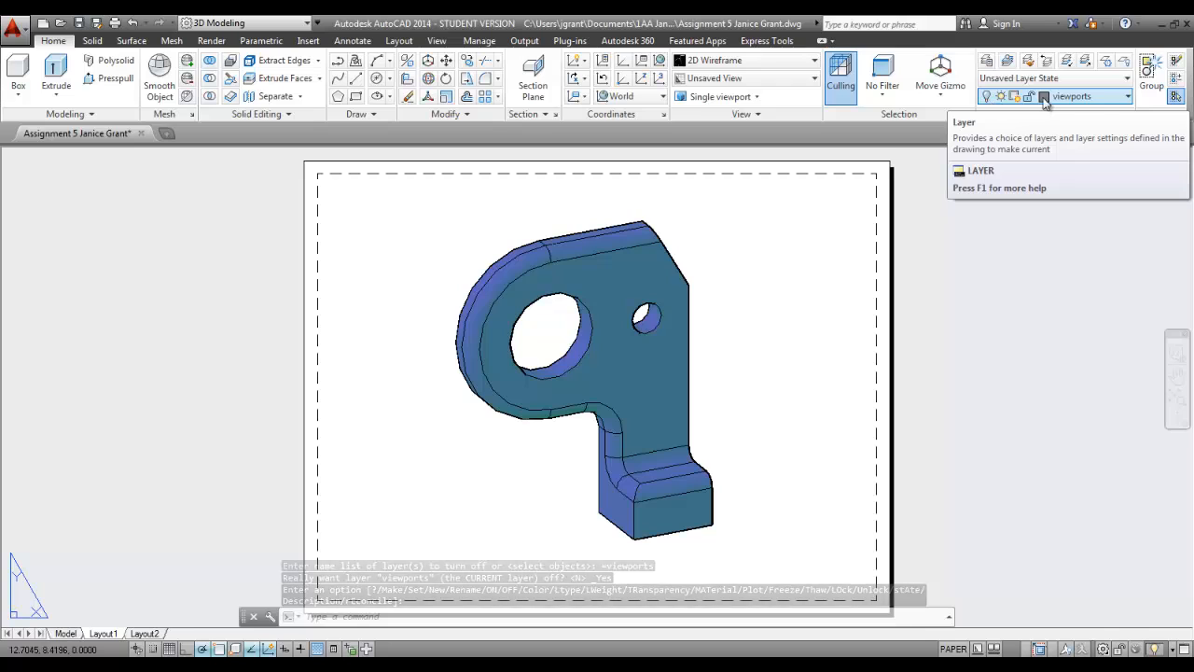
# - Make the text layer current on Layout1
pyautogui.click(987, 97)
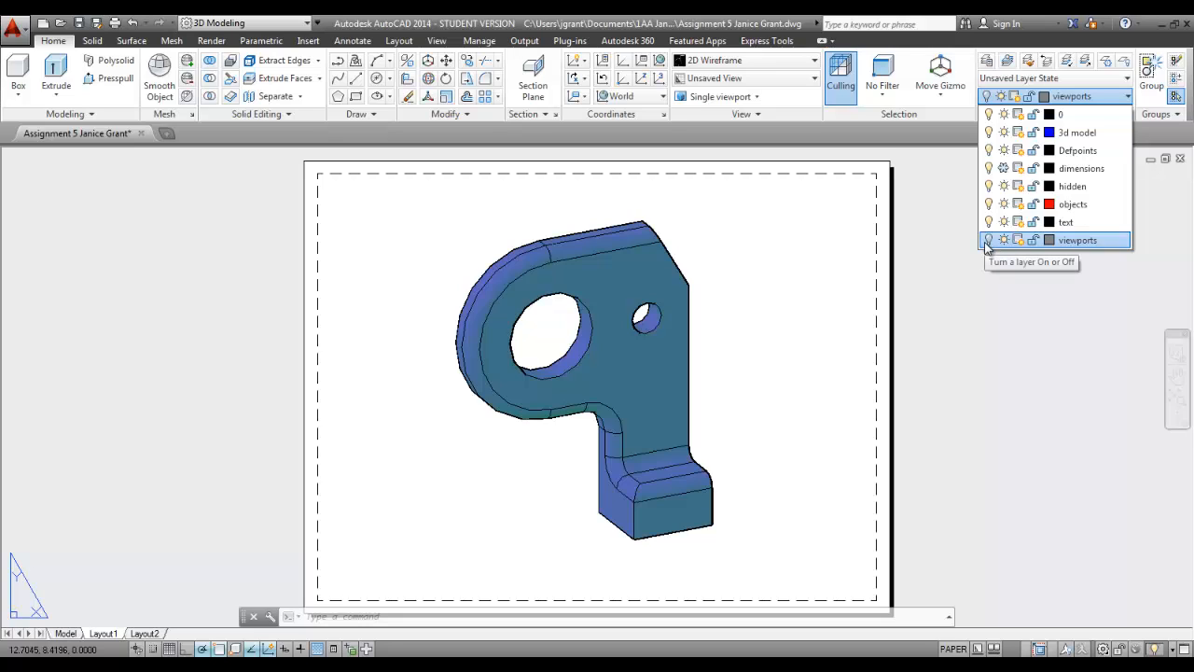
pyautogui.click(1072, 222)
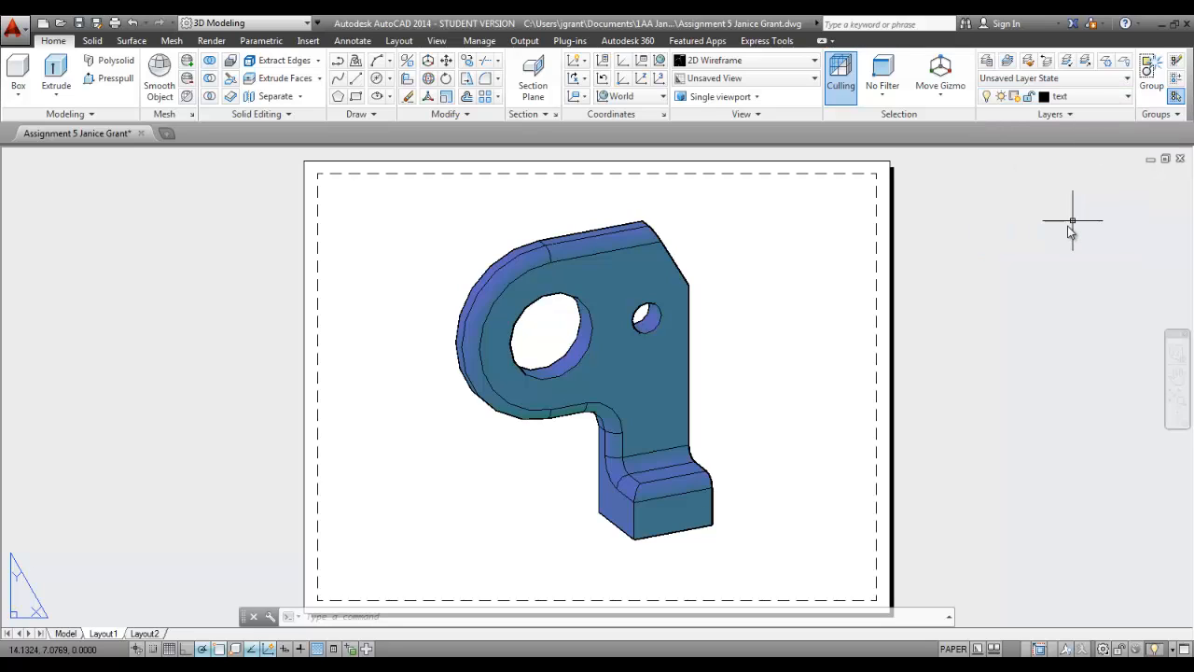
pyautogui.moveTo(642, 477)
pyautogui.mouseDown(button='middle')
pyautogui.moveTo(636, 457)
pyautogui.moveTo(637, 470)
pyautogui.mouseUp(button='middle')
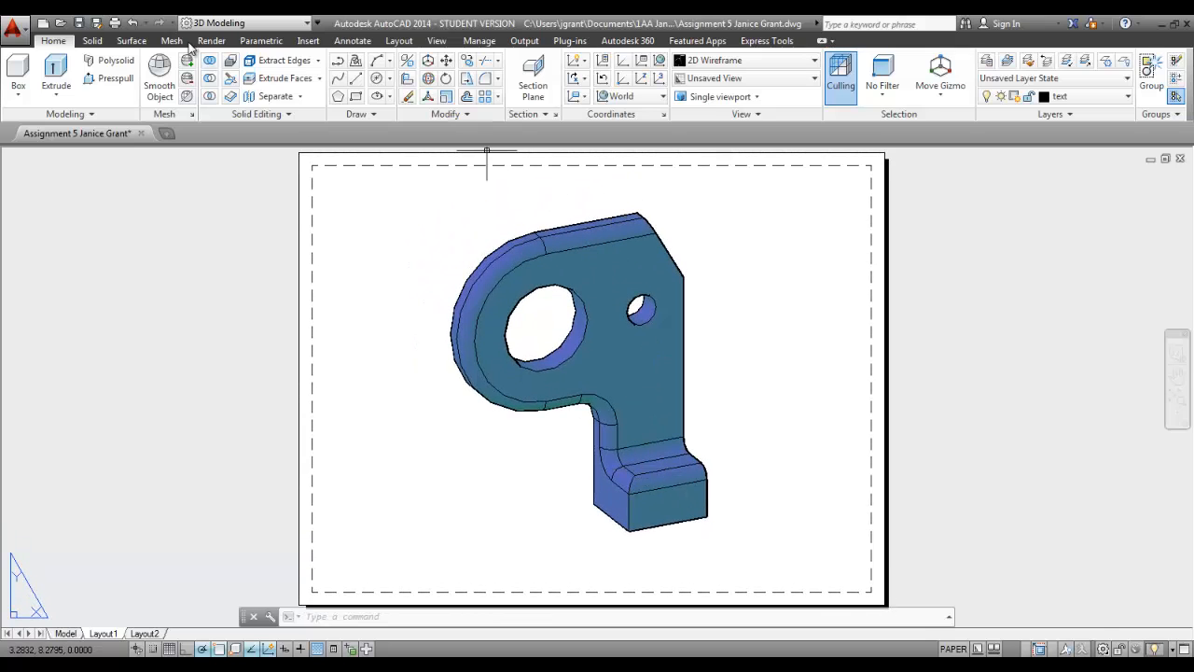
# - Add multiline text below the bracket reading "ASSIGNMENT 5 - BRACKET DESIGN" with the author's full name on a second line
pyautogui.click(345, 43)
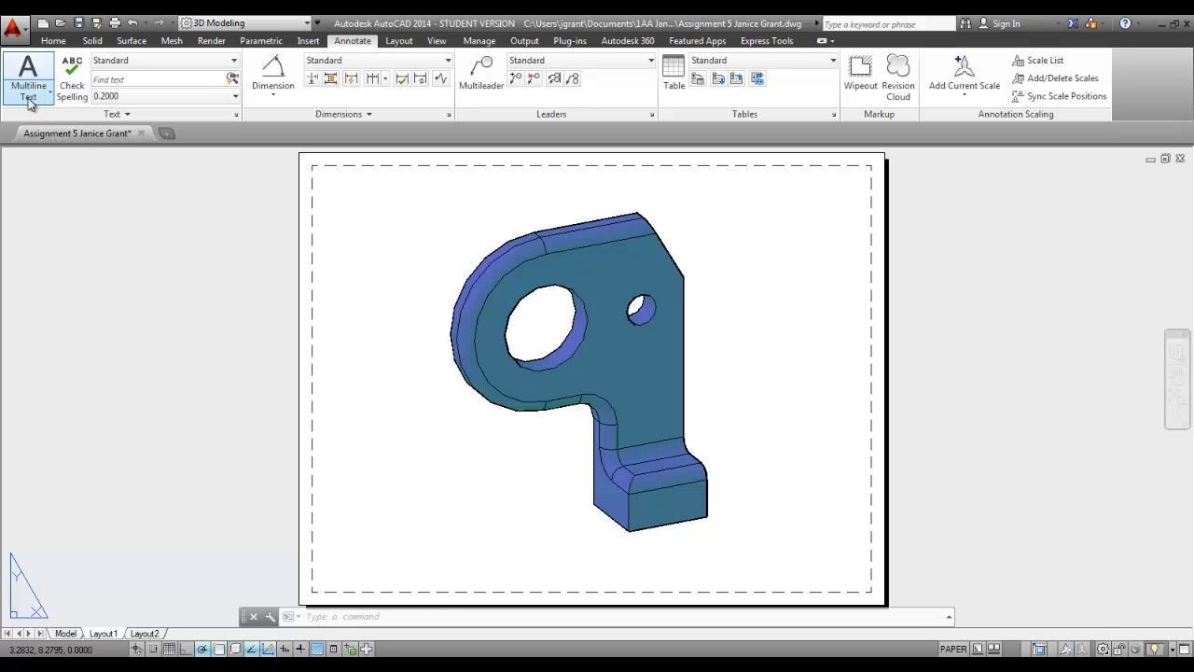
pyautogui.click(29, 92)
pyautogui.click(34, 119)
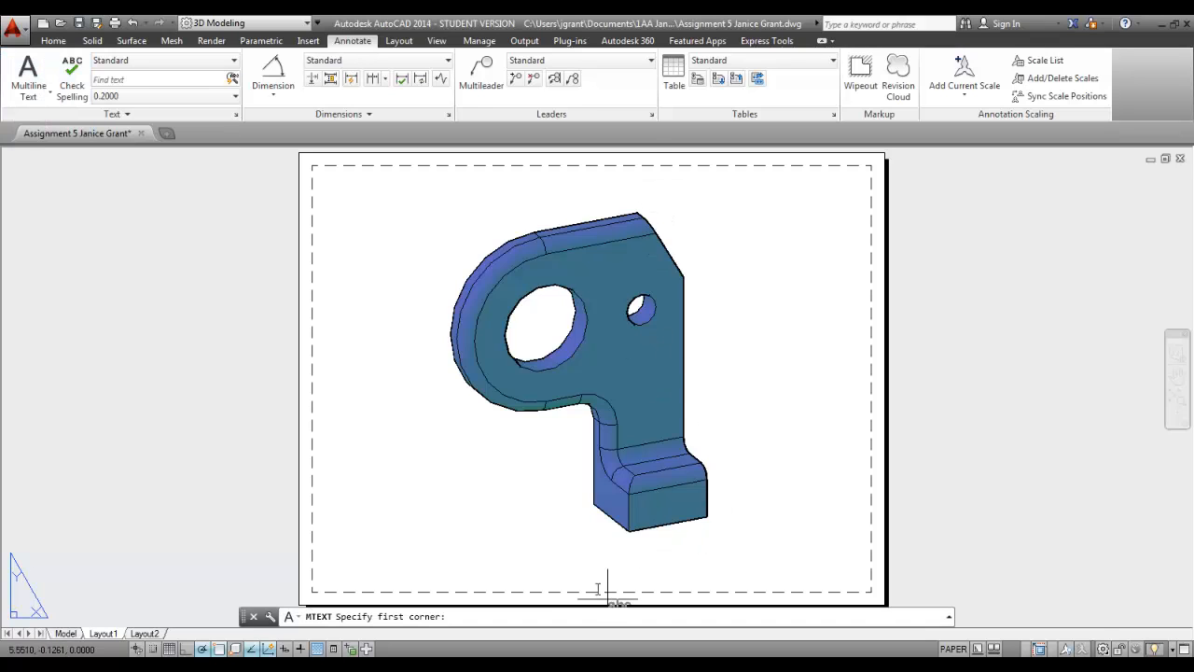
pyautogui.click(502, 547)
pyautogui.click(789, 588)
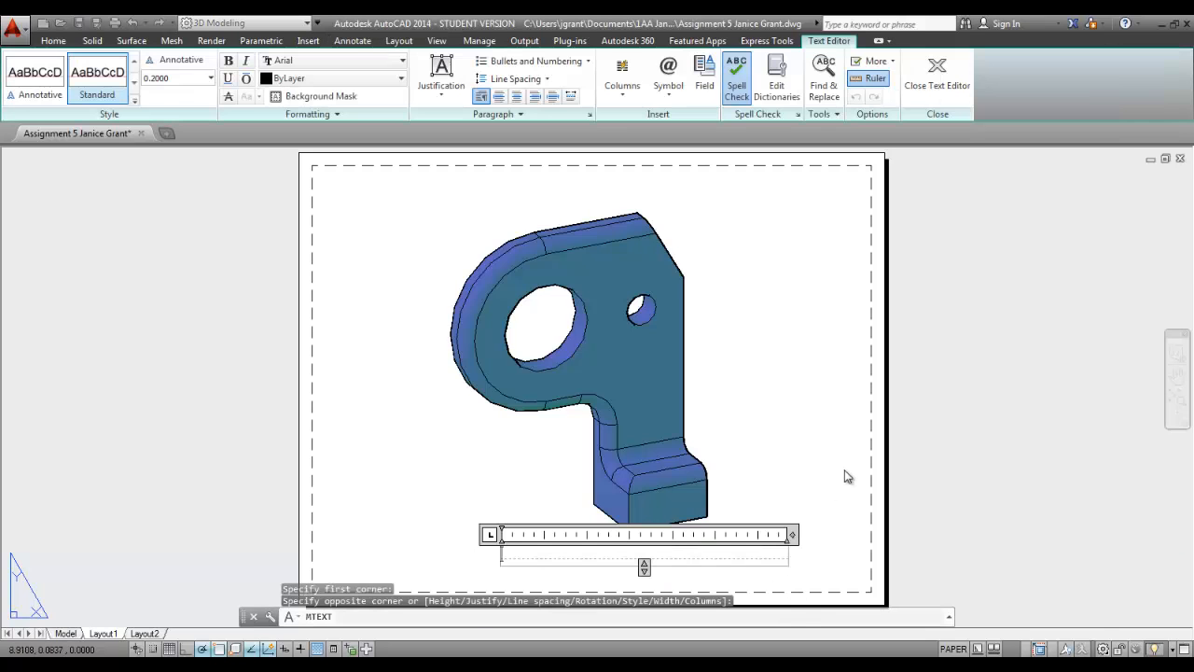
pyautogui.write('ASSIGN')
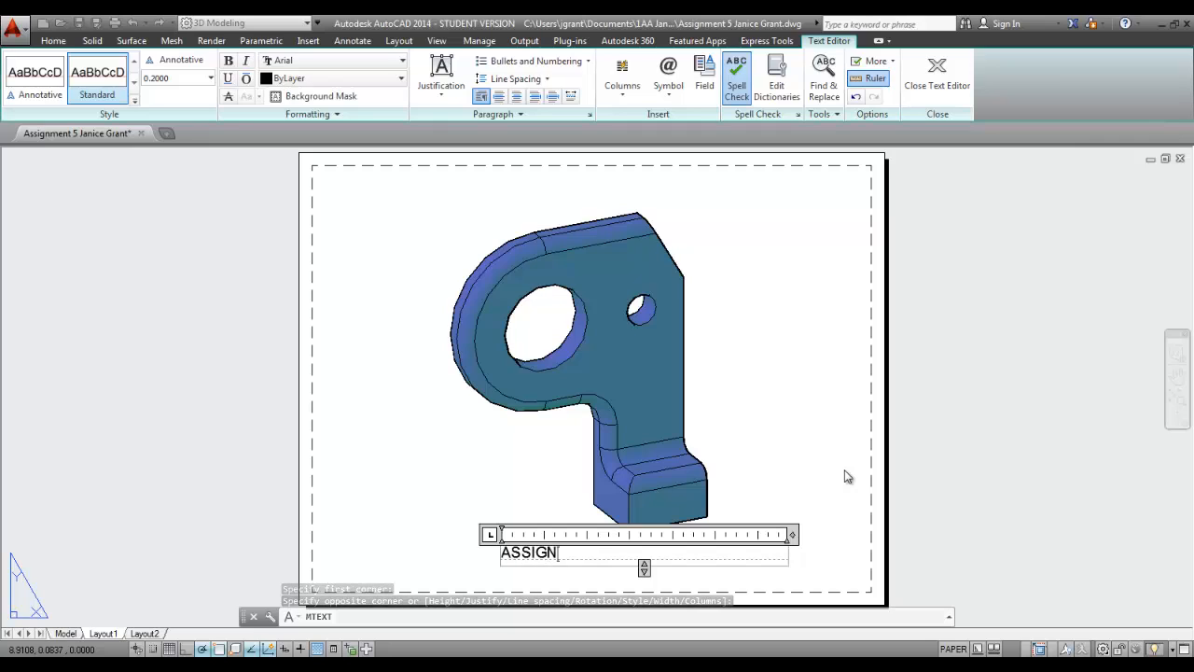
pyautogui.write('MENT 5 ')
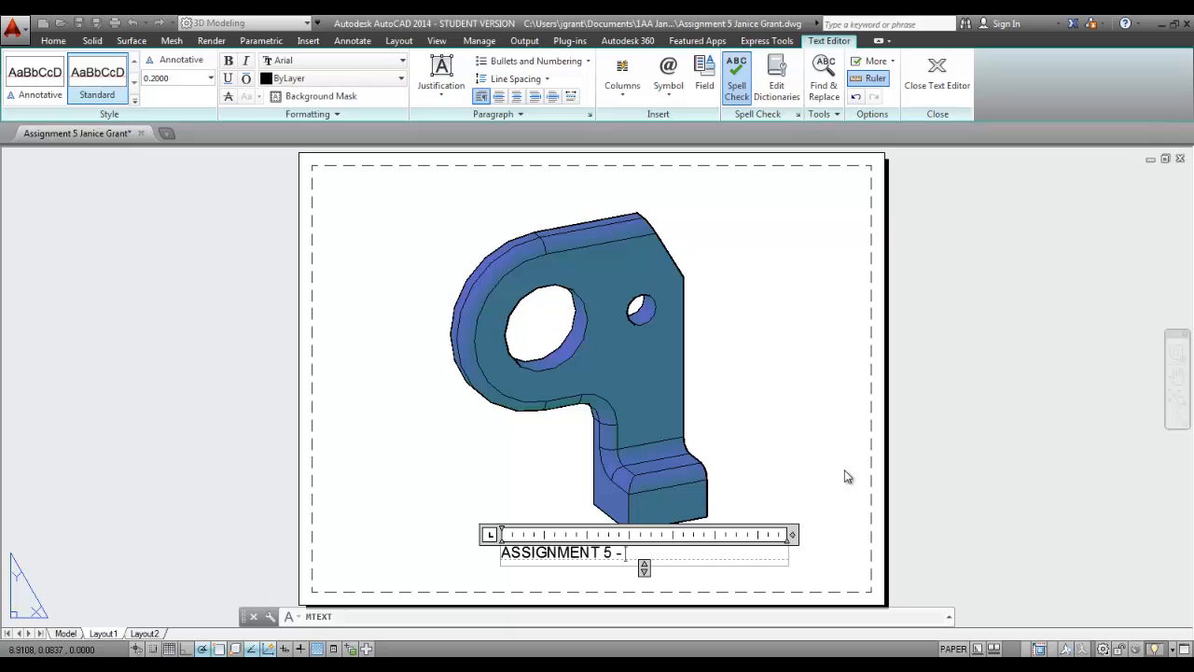
pyautogui.write('- BRACKET DESIGN')
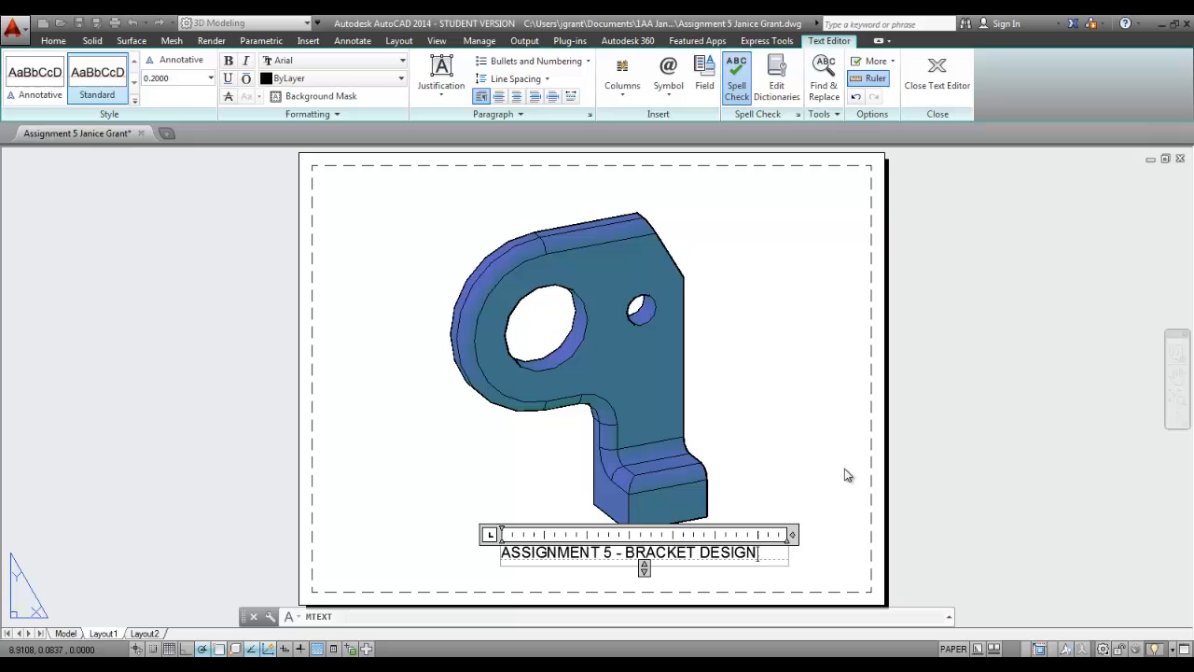
pyautogui.press('Return')
pyautogui.write('J')
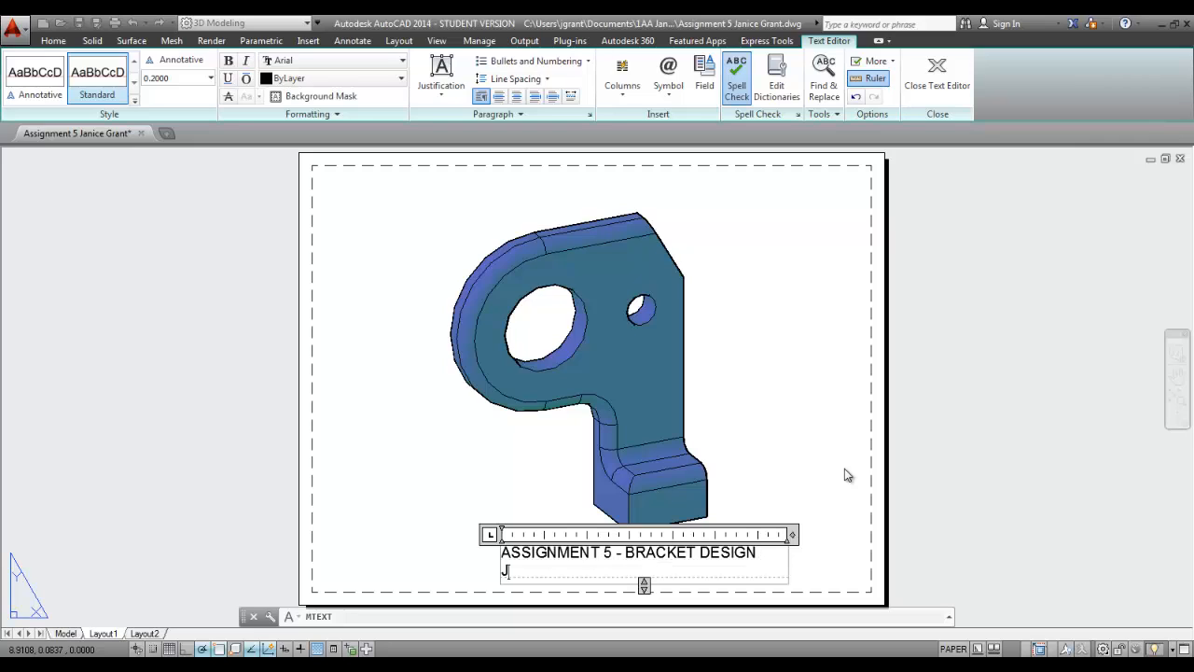
pyautogui.write('ANICE GRANT')
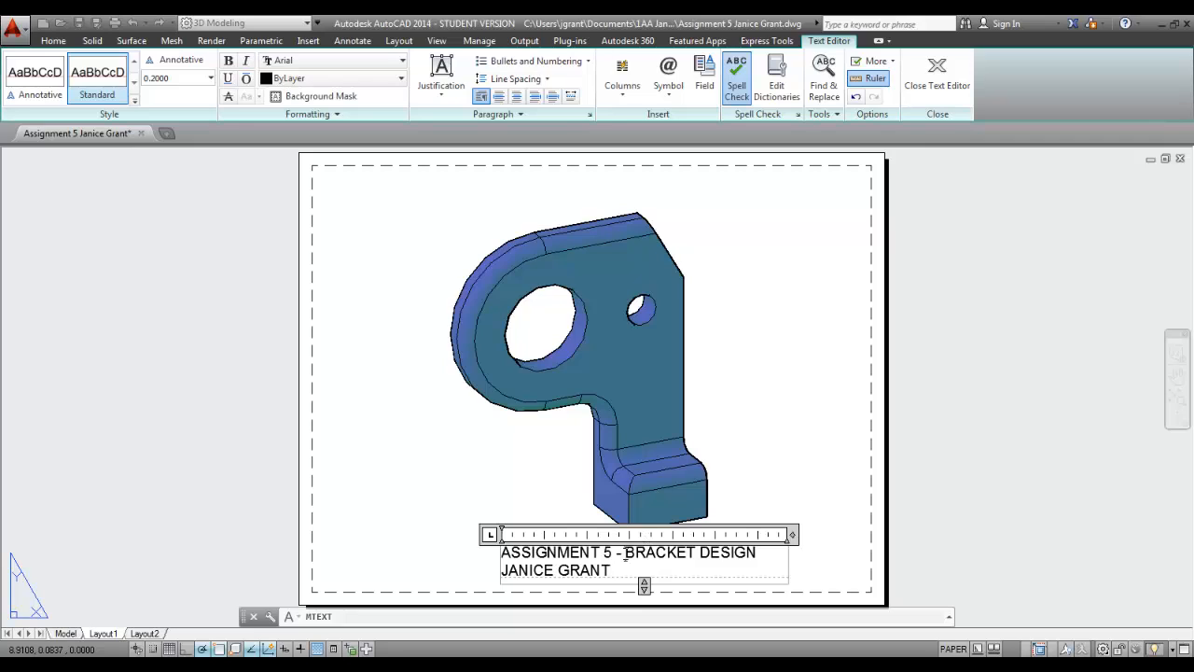
# - Insert "3D" before "BRACKET" in the title, underline the whole title line and finish the text
pyautogui.write('3D')
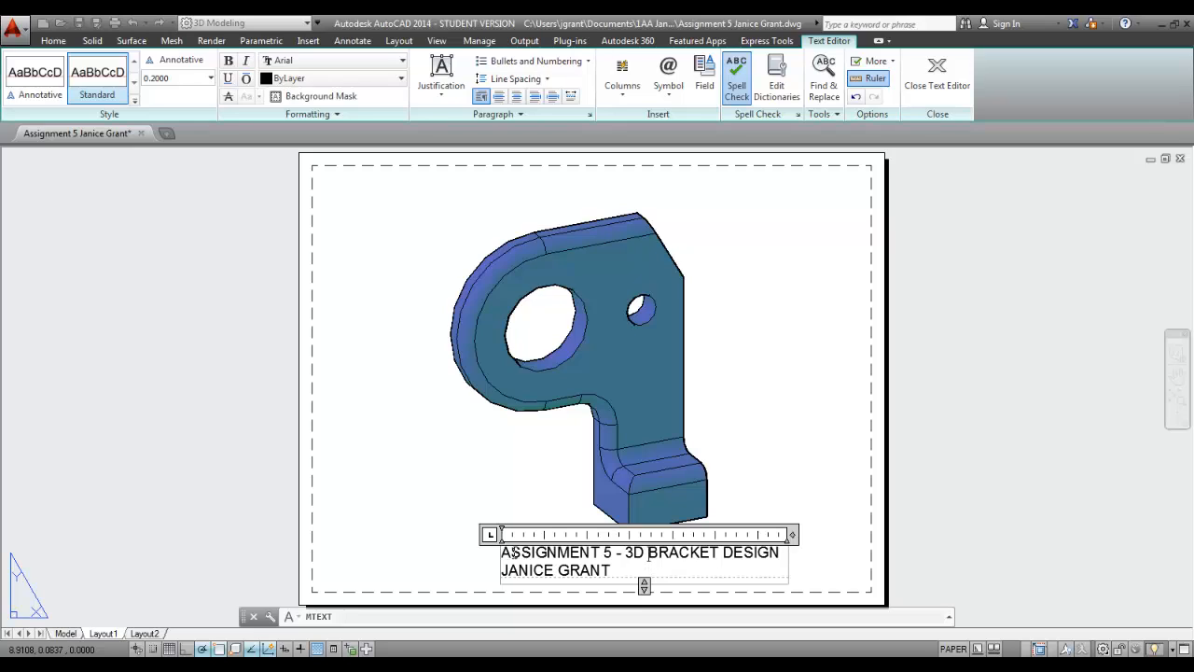
pyautogui.moveTo(503, 552); pyautogui.dragTo(798, 562)
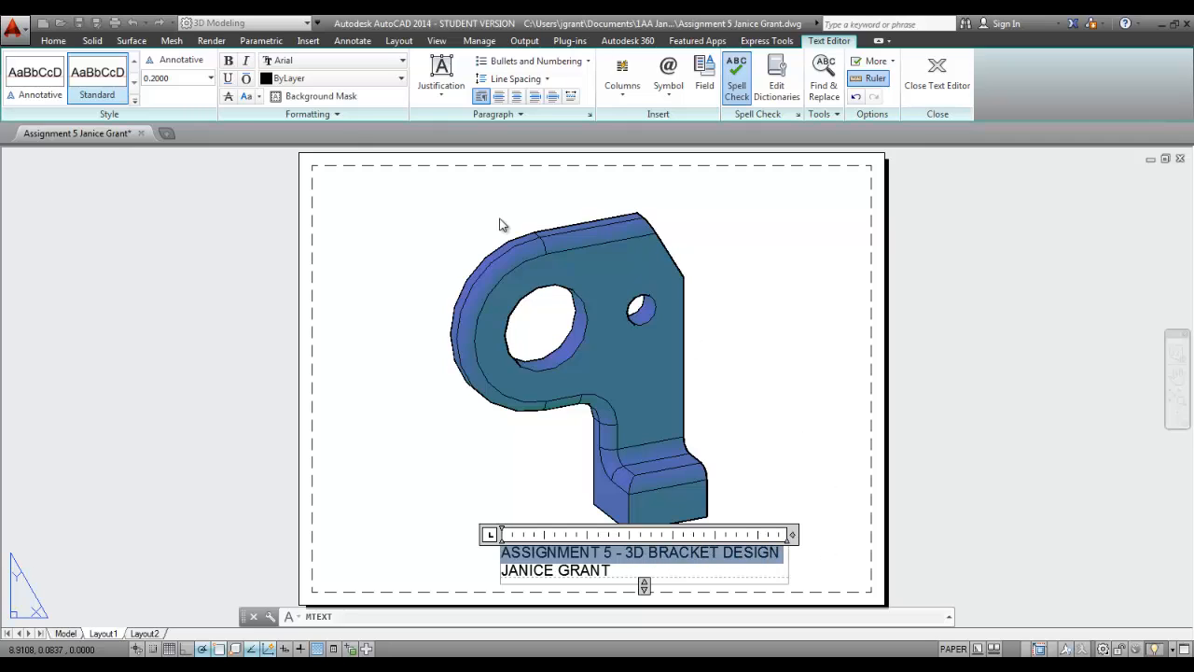
pyautogui.click(228, 82)
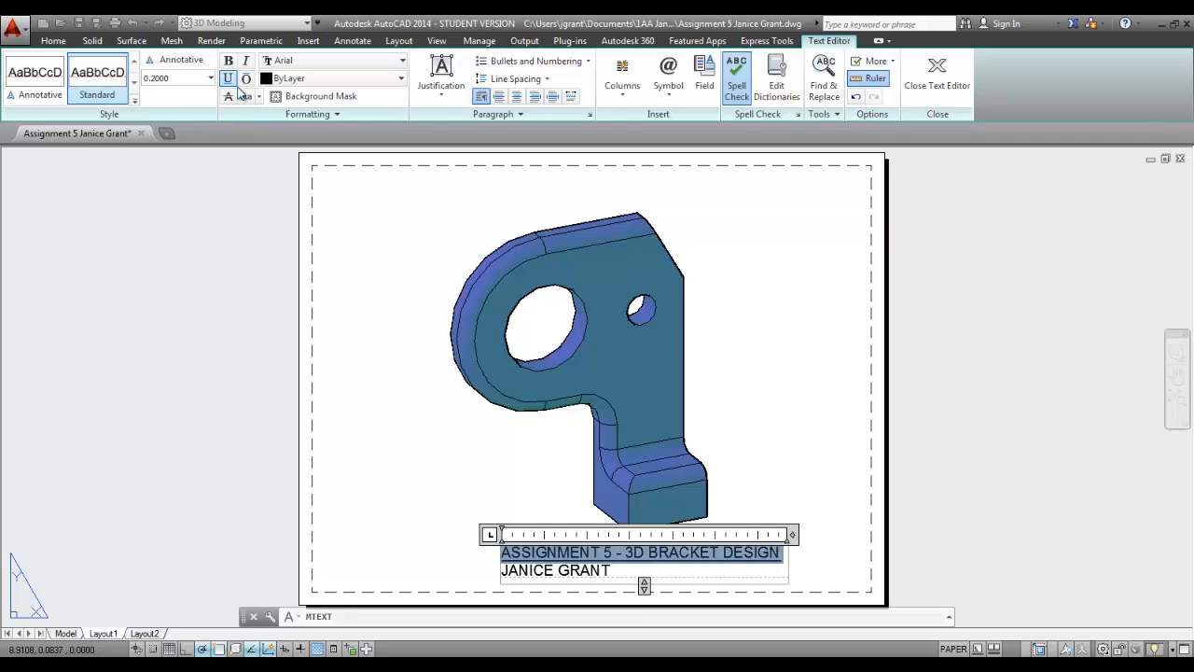
pyautogui.click(788, 473)
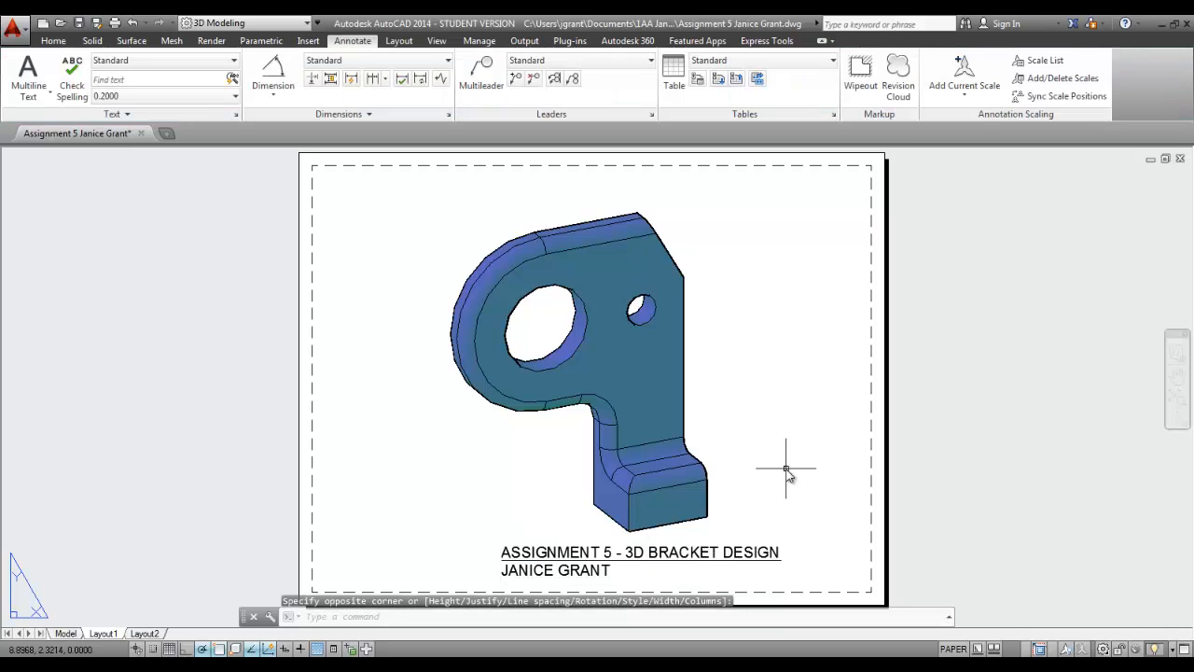
# - Shift the title text horizontally so it sits more centred beneath the bracket, and save the drawing
pyautogui.scroll(-2, 786, 473)
pyautogui.scroll(2, 749, 456)
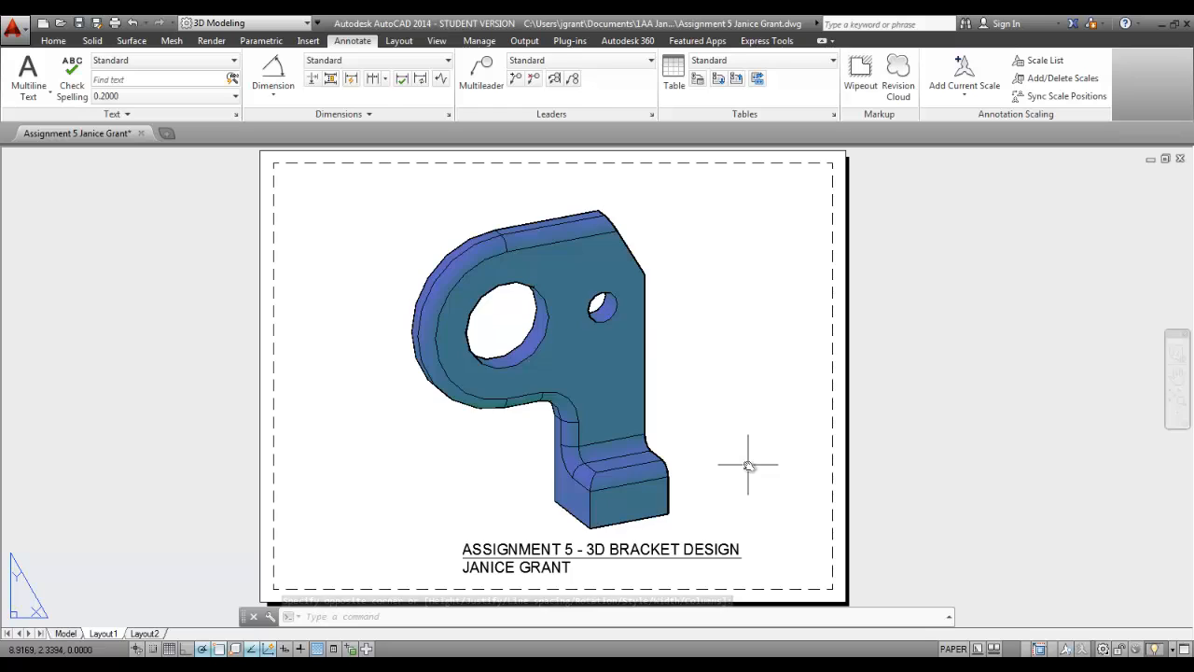
pyautogui.click(541, 551)
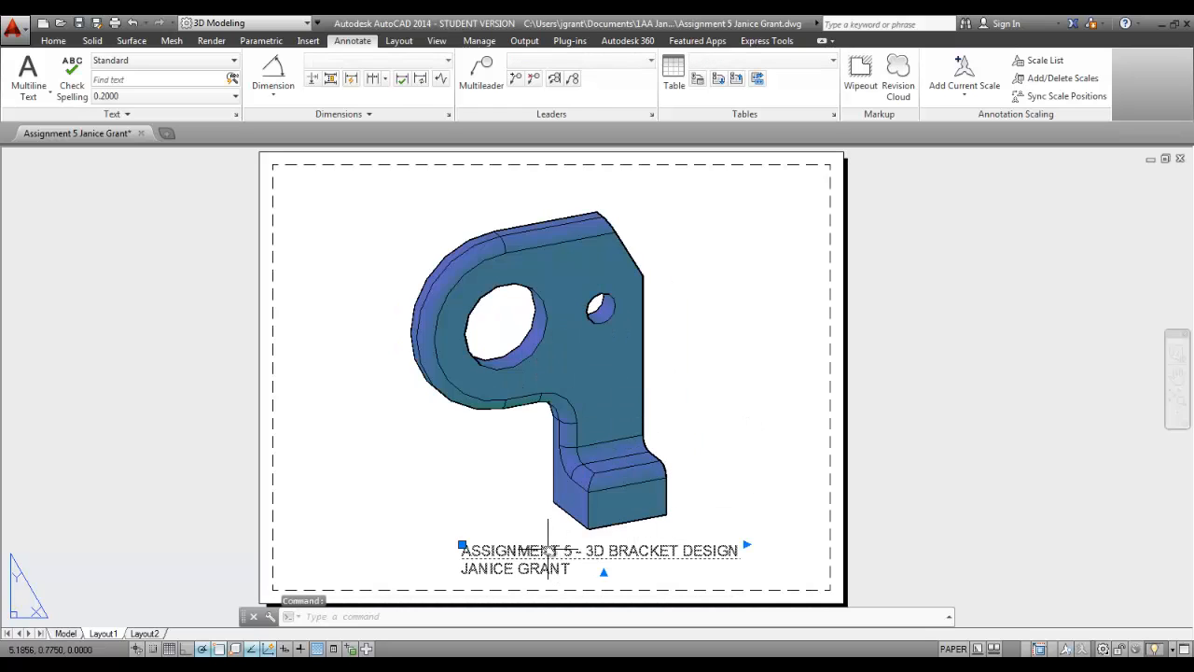
pyautogui.moveTo(541, 557); pyautogui.dragTo(504, 557)
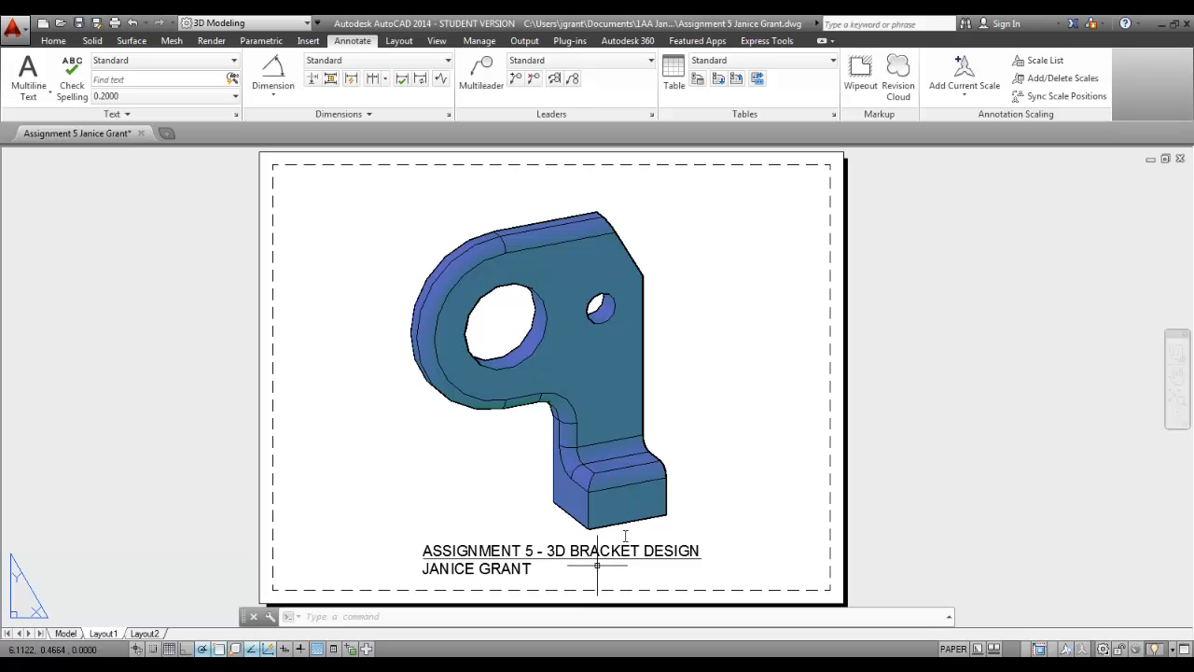
pyautogui.click(80, 24)
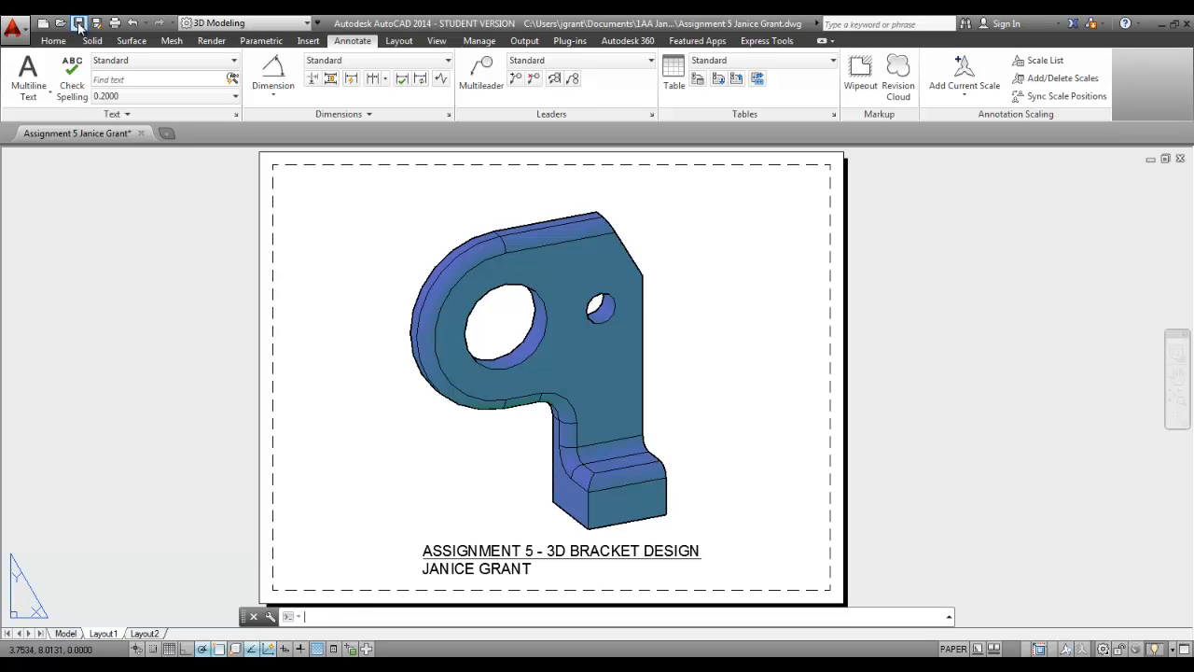